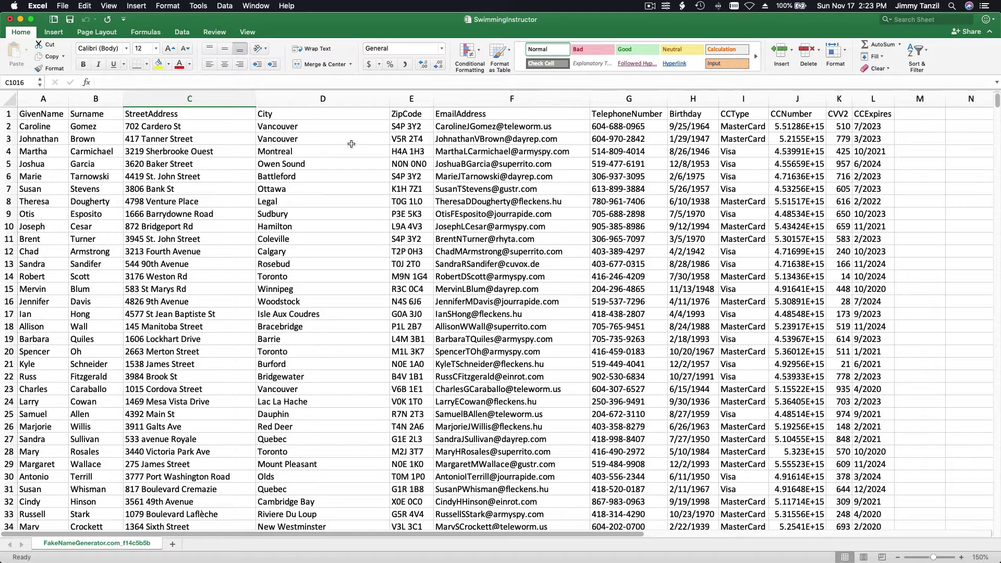
Step: Delete rows 2 through 151 from the contact data sheet
click(10, 127)
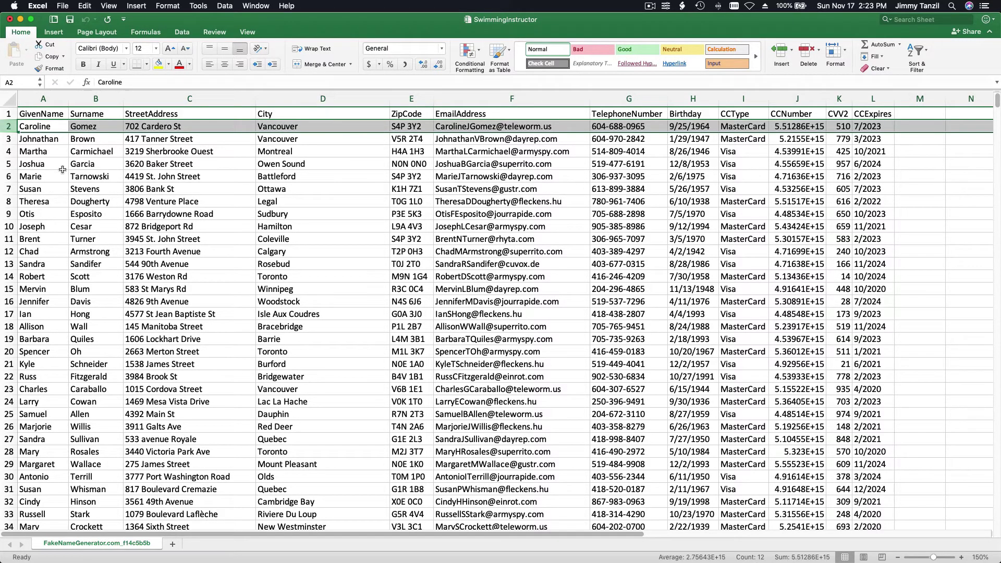
scroll(62, 170, down, 20)
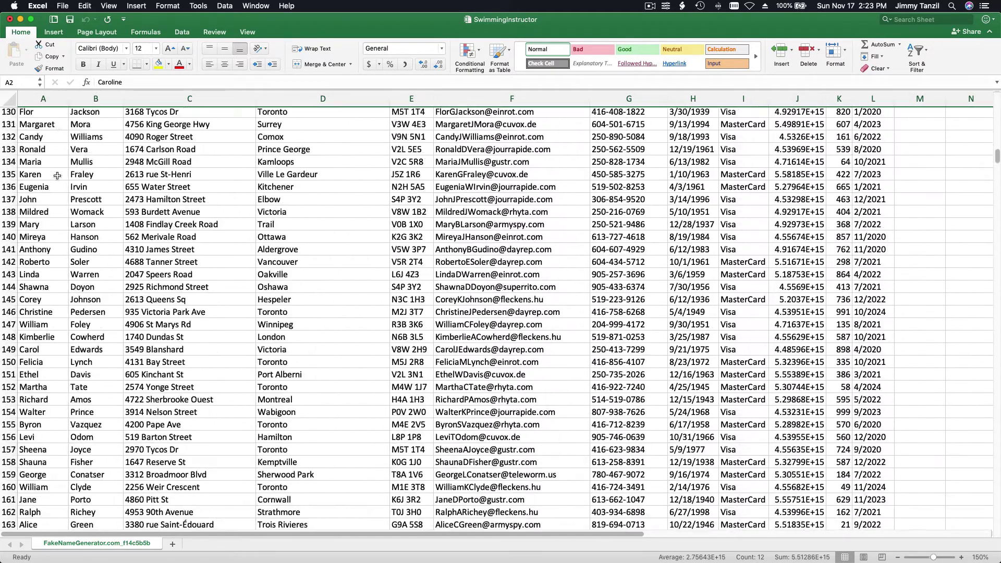
scroll(58, 176, down, 4)
scroll(58, 176, up, 15)
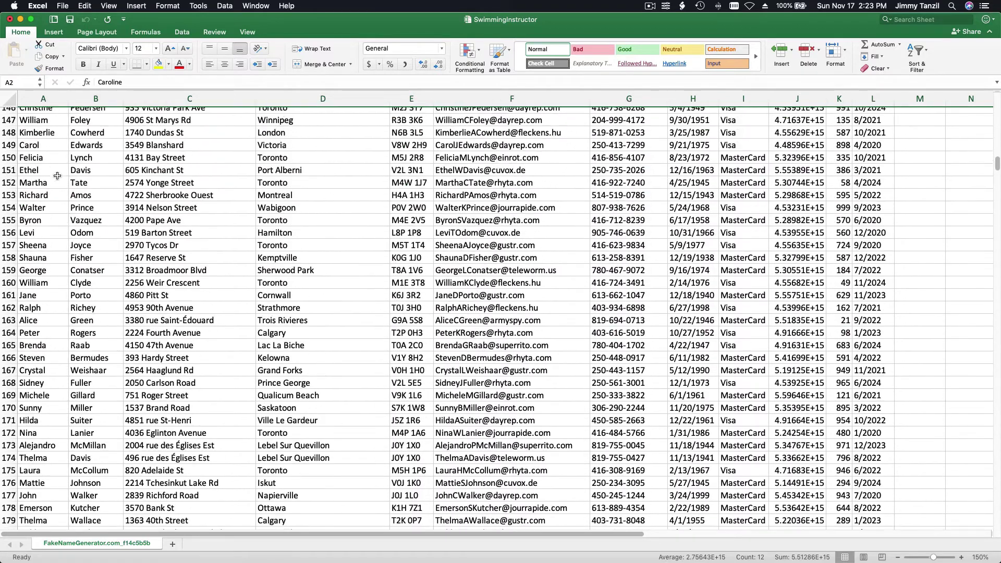
scroll(57, 176, up, 2)
scroll(58, 177, down, 1)
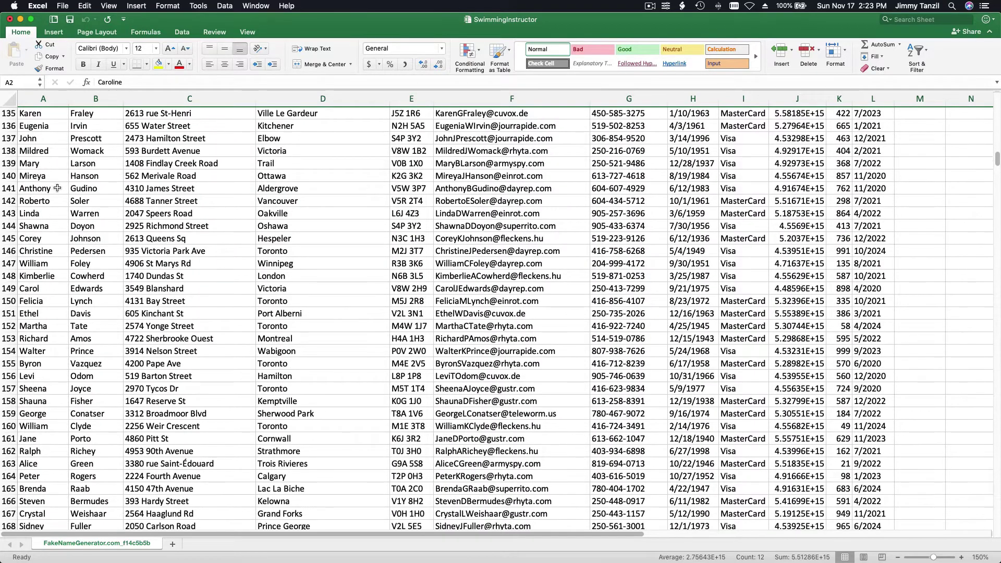
shift+click(10, 313)
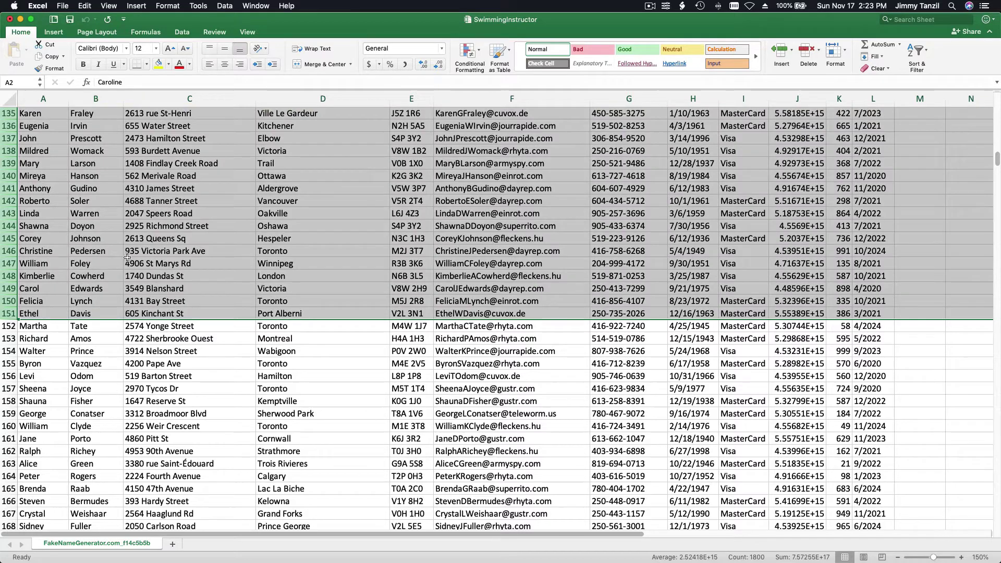
right_click(126, 257)
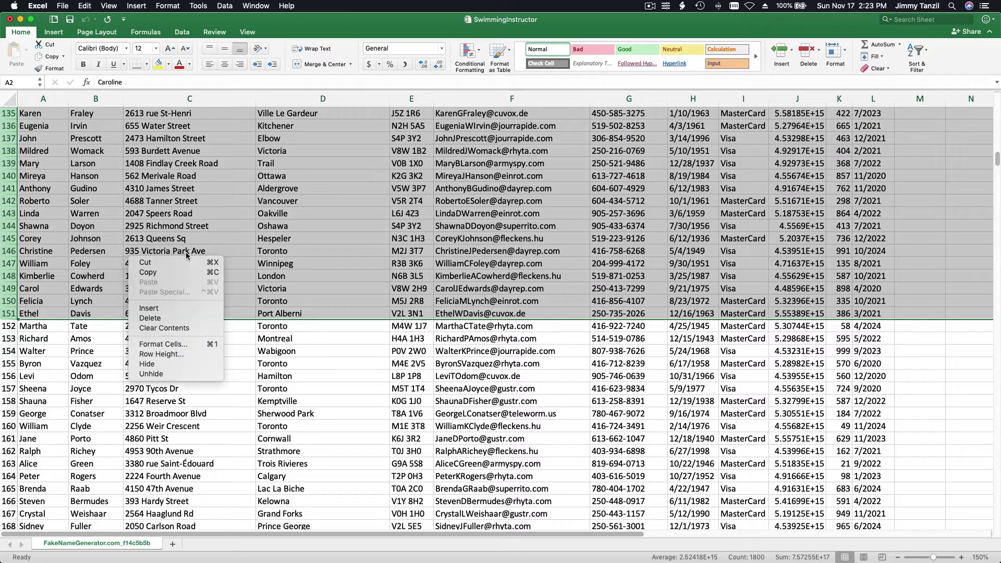
click(190, 319)
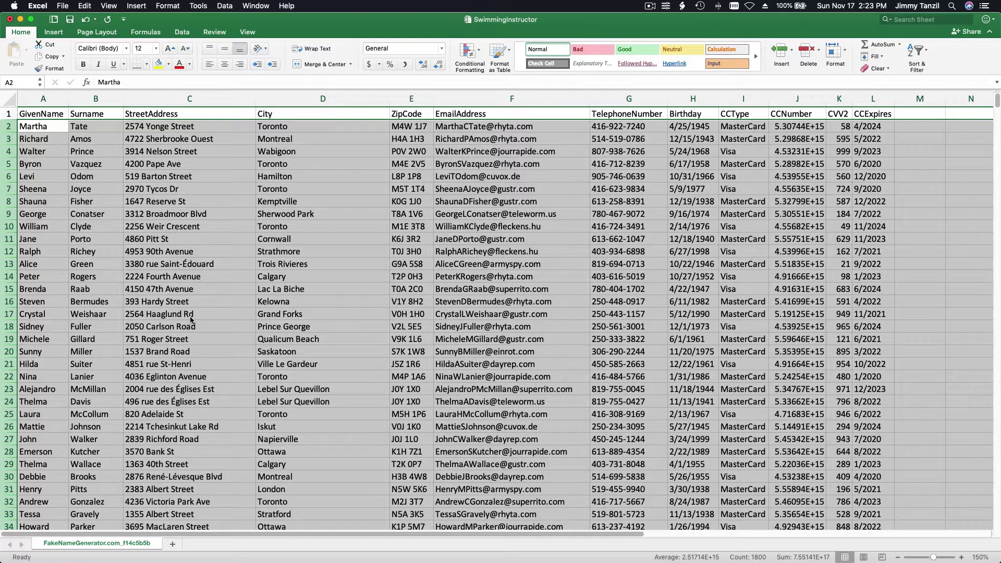
click(152, 228)
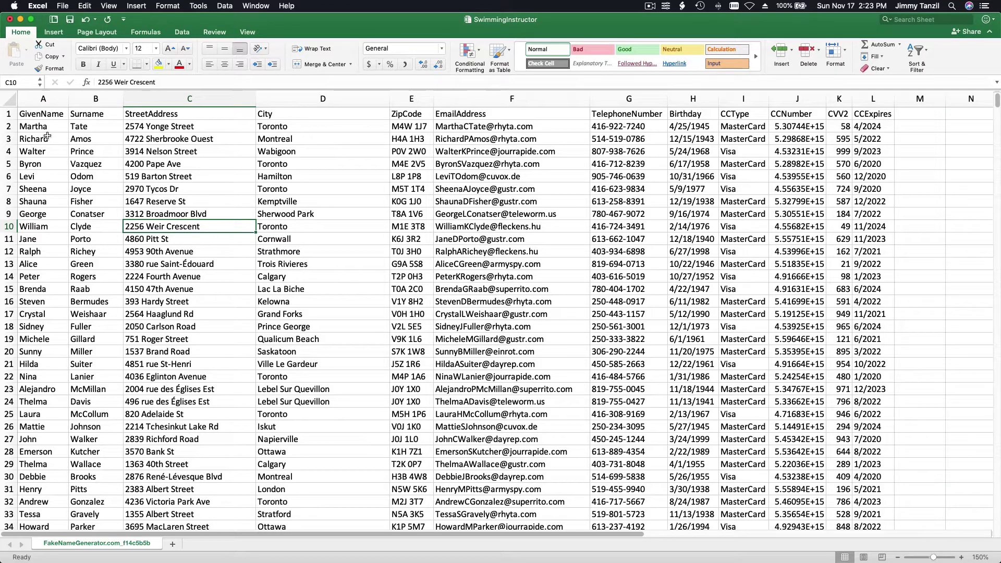
Step: Copy the header row and the first 100 records, rows 1 through 101
click(9, 113)
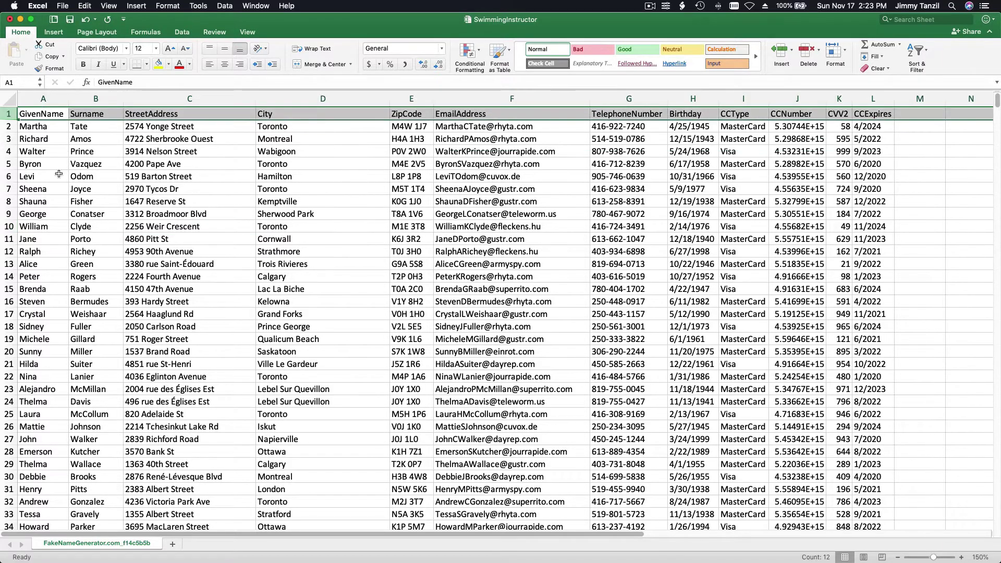
scroll(59, 173, down, 20)
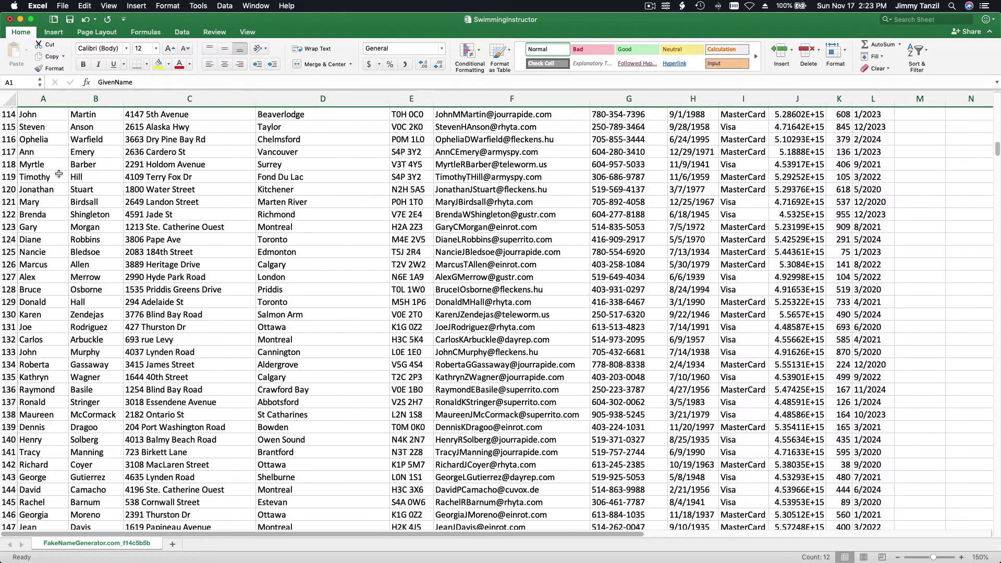
scroll(59, 172, up, 7)
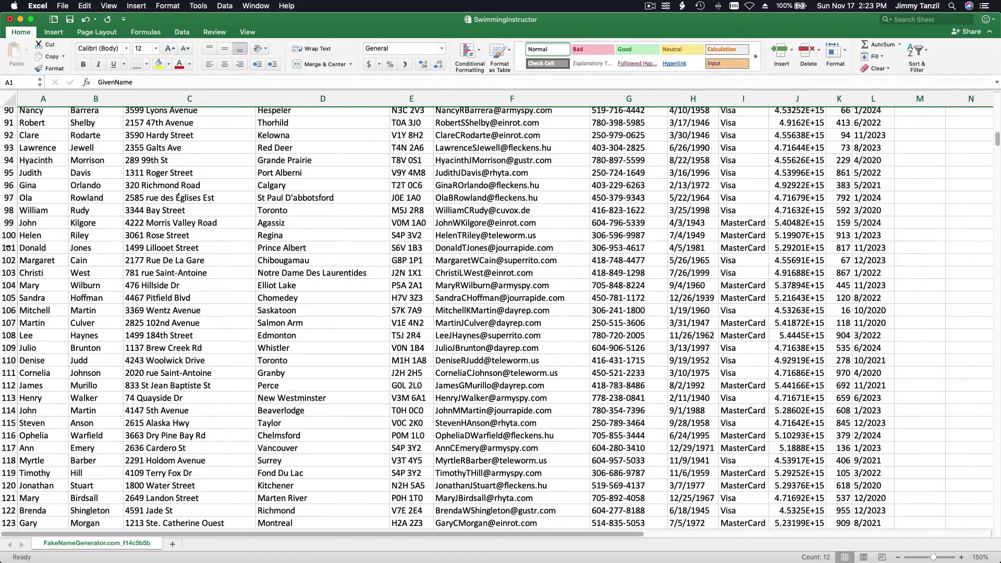
shift+click(8, 249)
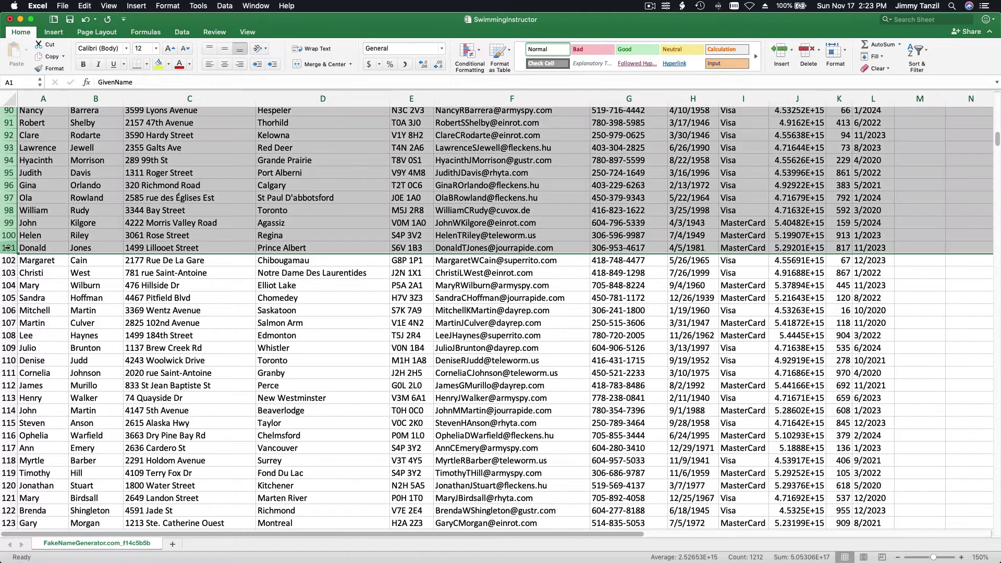
right_click(83, 225)
click(120, 243)
scroll(120, 312, up, 15)
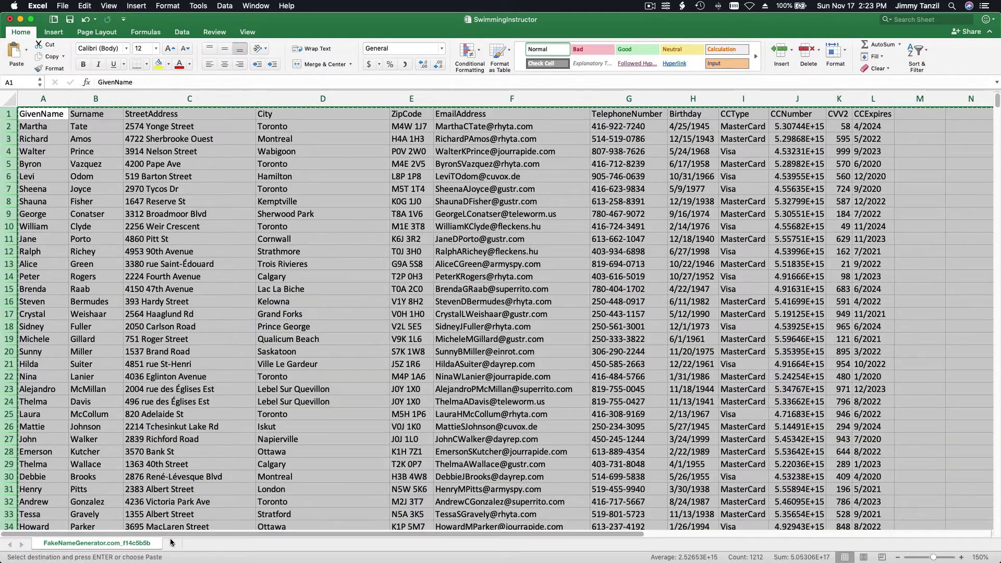
Step: Paste the copied rows into a new sheet starting at A1 and auto-fit all column widths
click(173, 545)
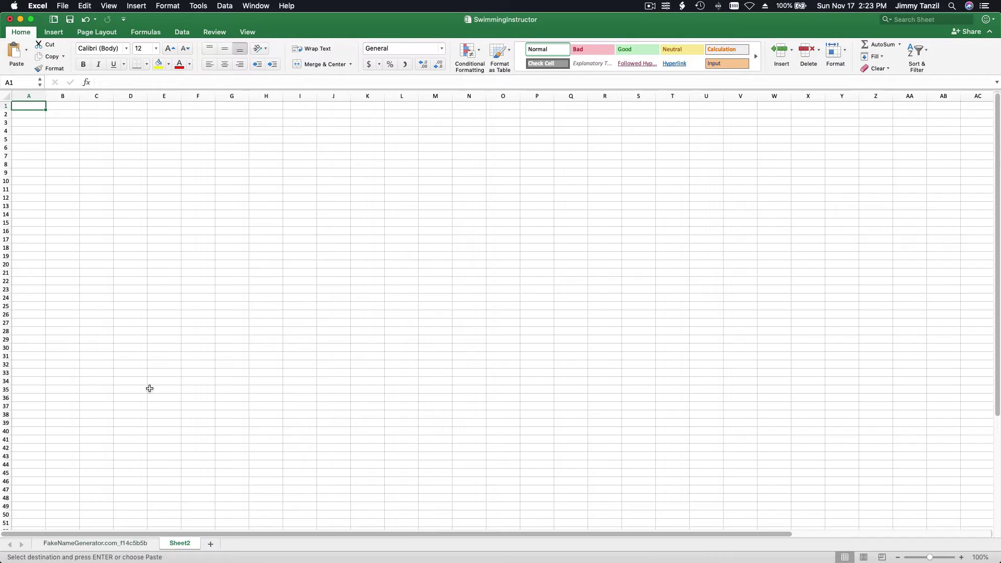
key(super+v)
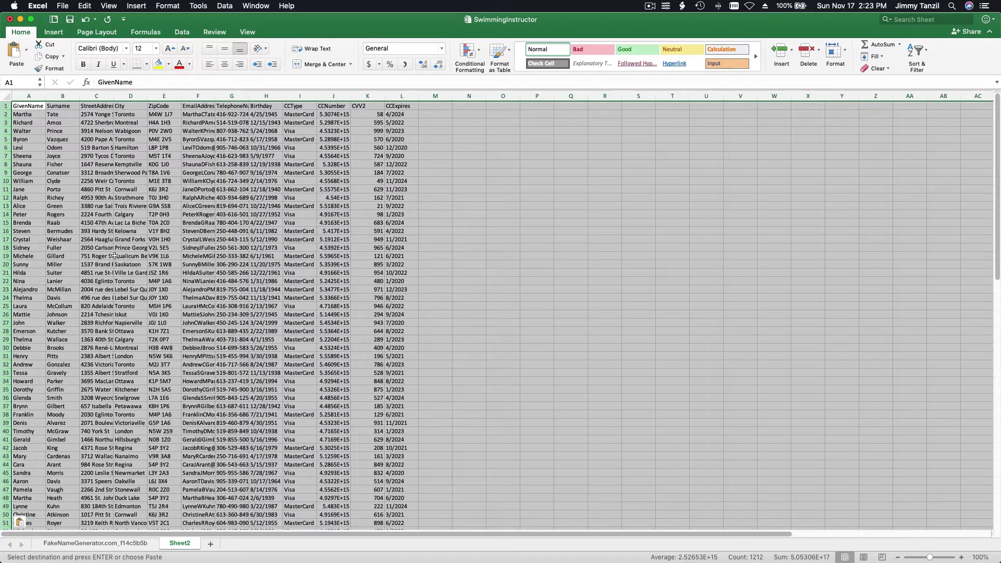
double_click(45, 98)
click(111, 172)
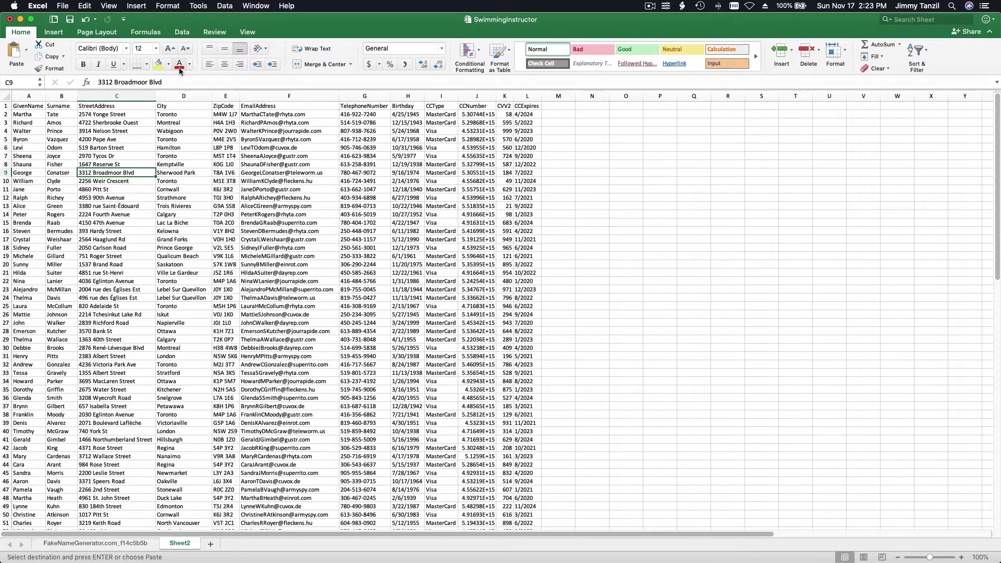
Step: Set the new sheet's zoom to 150%
click(109, 6)
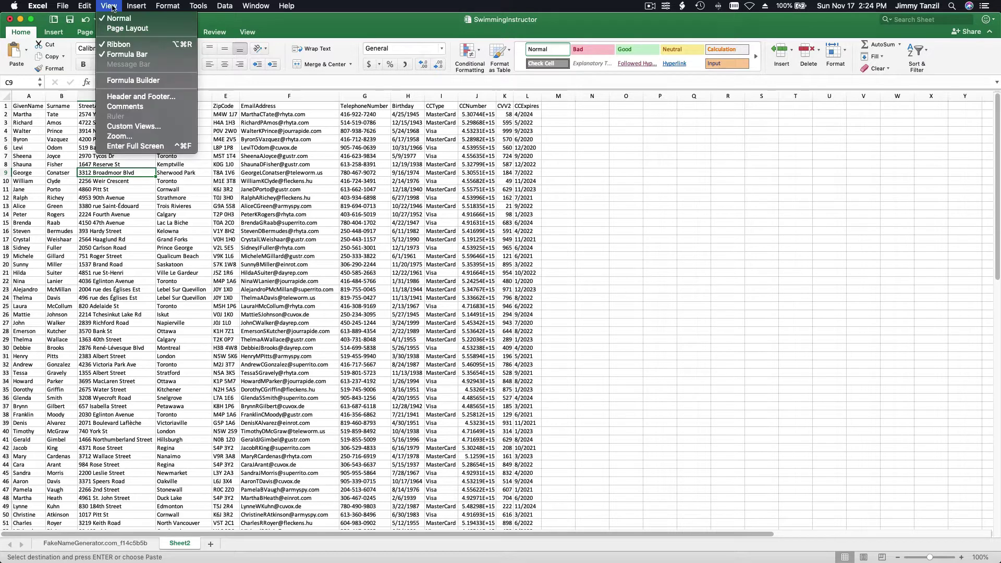
click(187, 147)
click(464, 158)
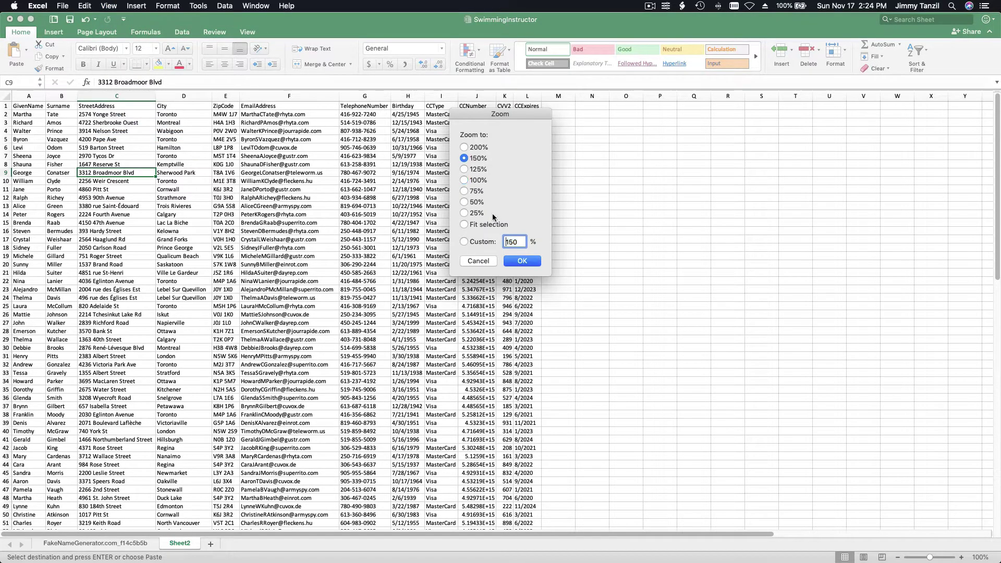
click(521, 260)
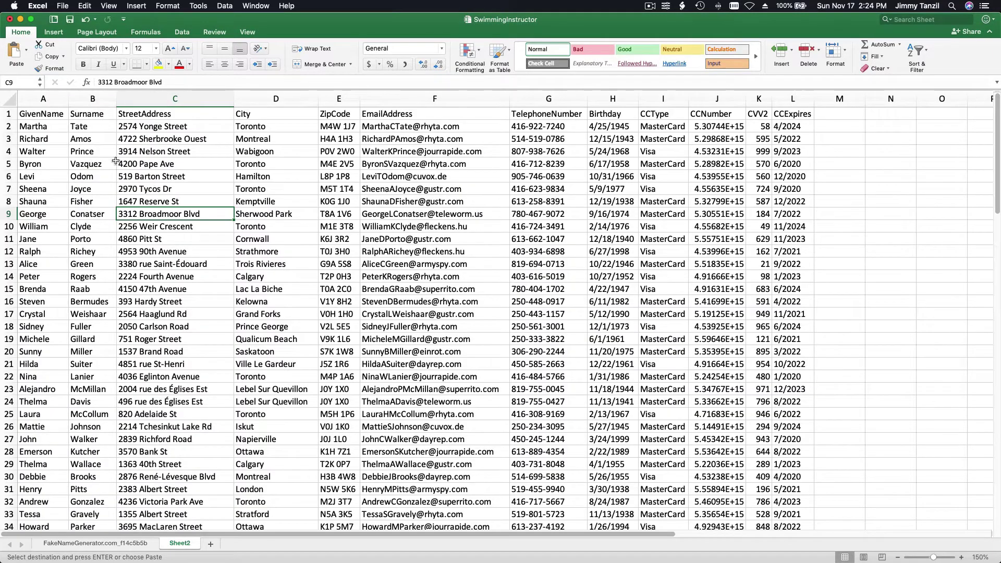
Step: Insert a column before GivenName, head it "Account Name" in A1 and widen it
click(51, 97)
right_click(50, 97)
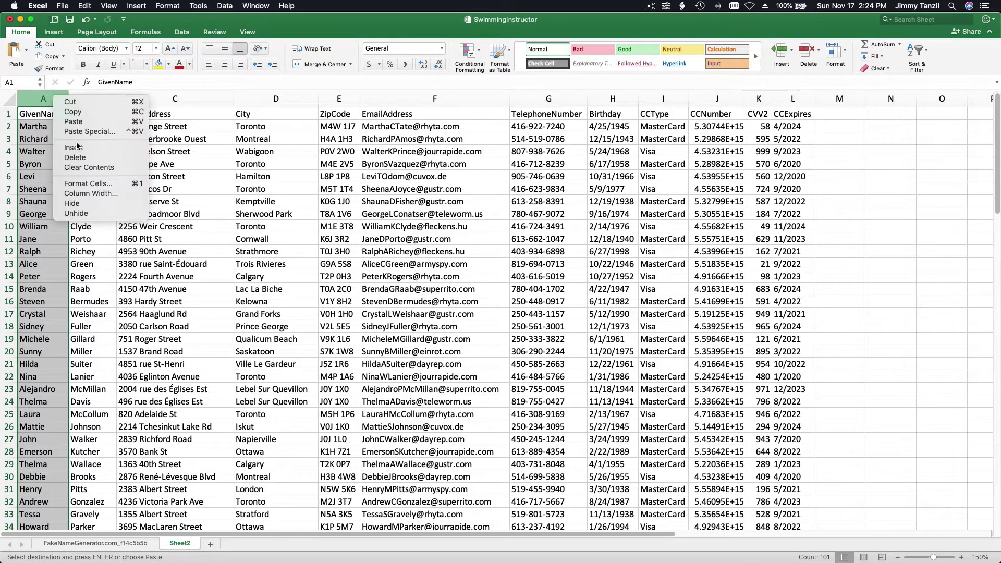
click(76, 149)
click(54, 112)
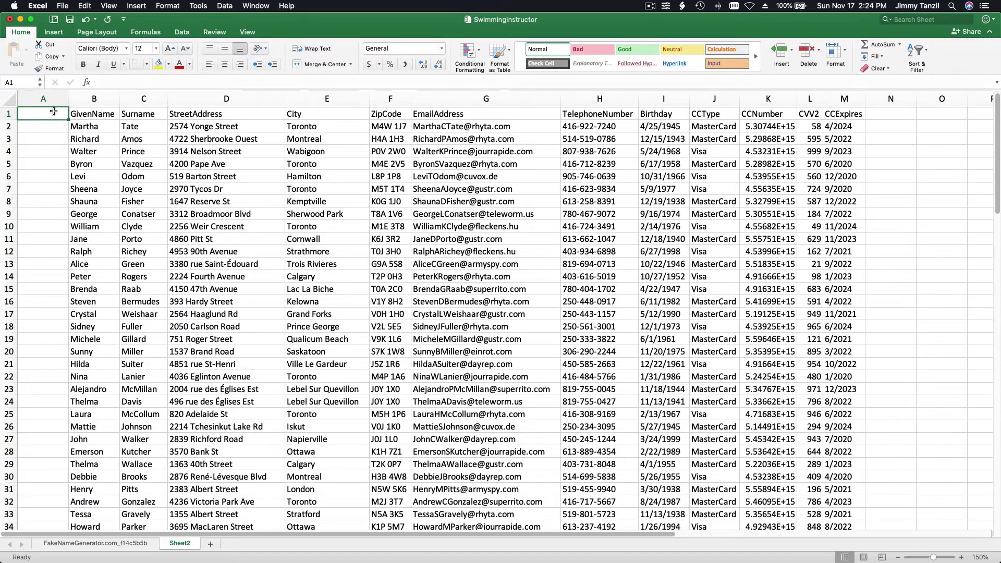
text(Account Name)
key(Return)
click(86, 151)
drag(68, 100, 139, 101)
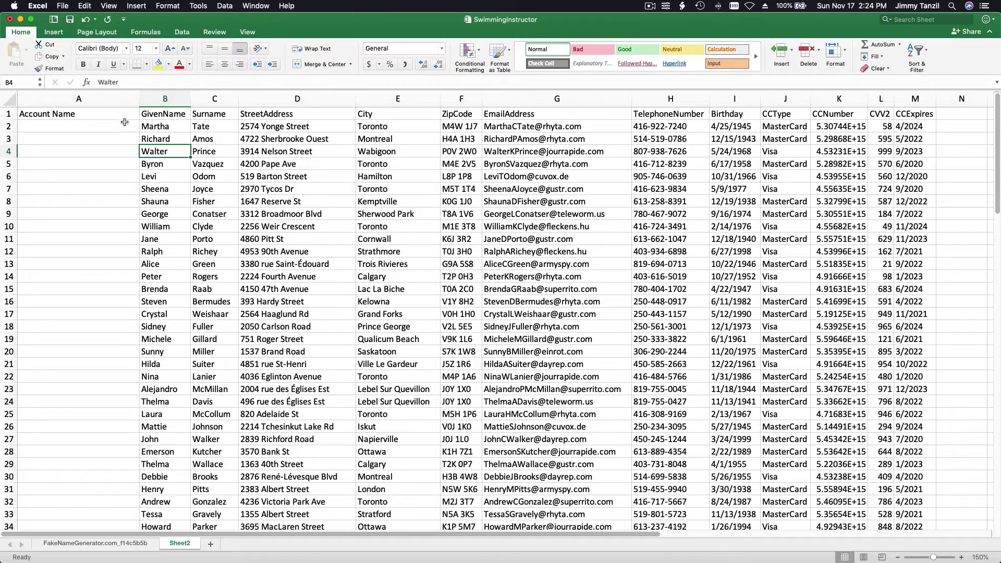
Step: Enter the formula =CONCATENATE(B2," ",C2) in A2 to join the given name and surname
click(103, 129)
click(132, 83)
text(-=)
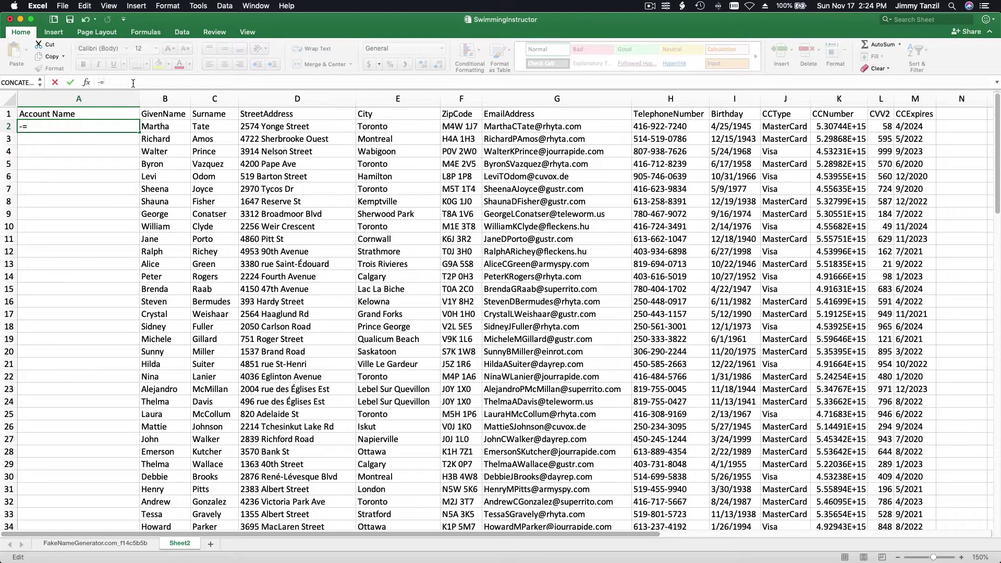
key(BackSpace)
key(BackSpace)
text(=Conca)
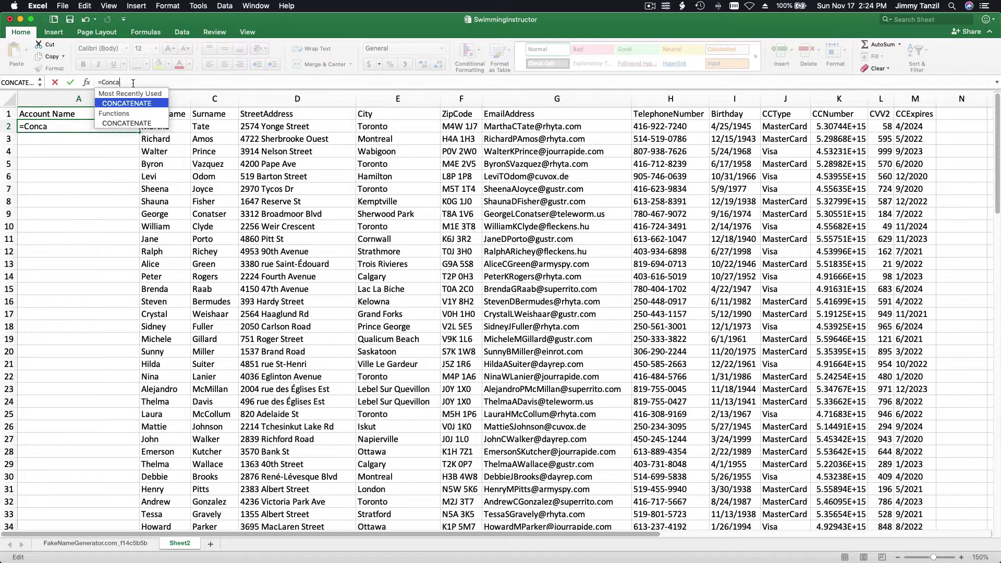
text(tenante)
click(148, 137)
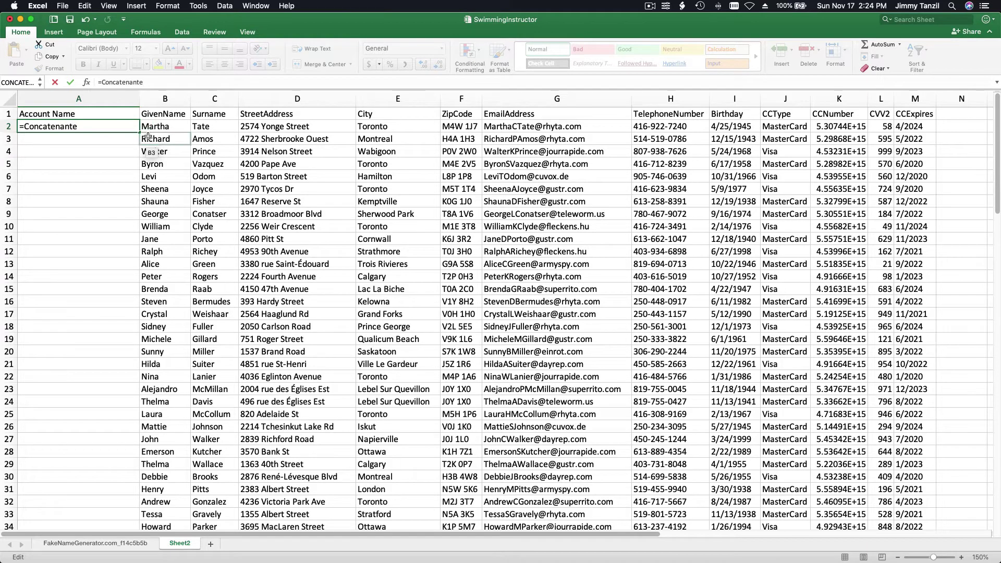
key(BackSpace)
key(BackSpace)
key(BackSpace)
text(ate)
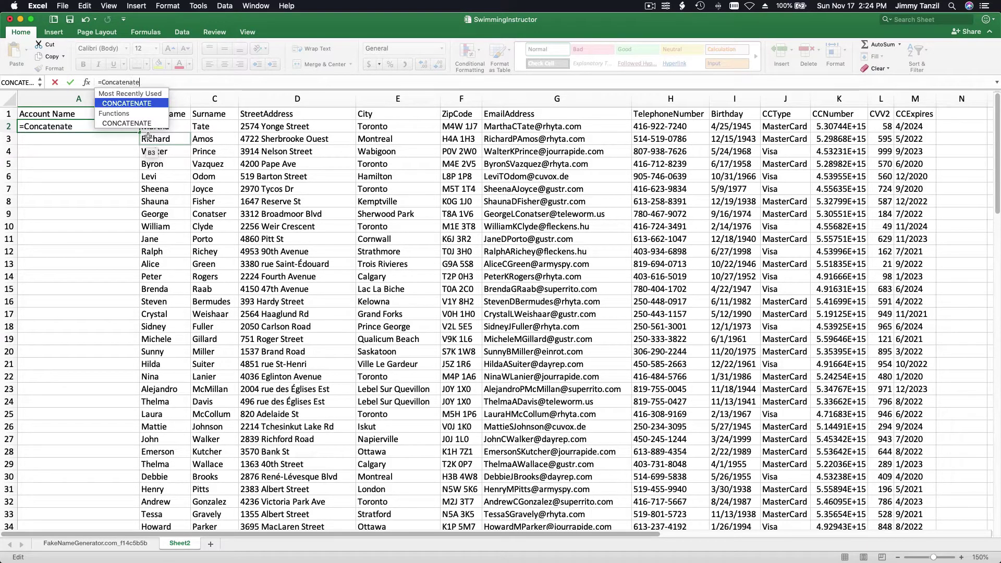
text(()
click(160, 128)
text(,)
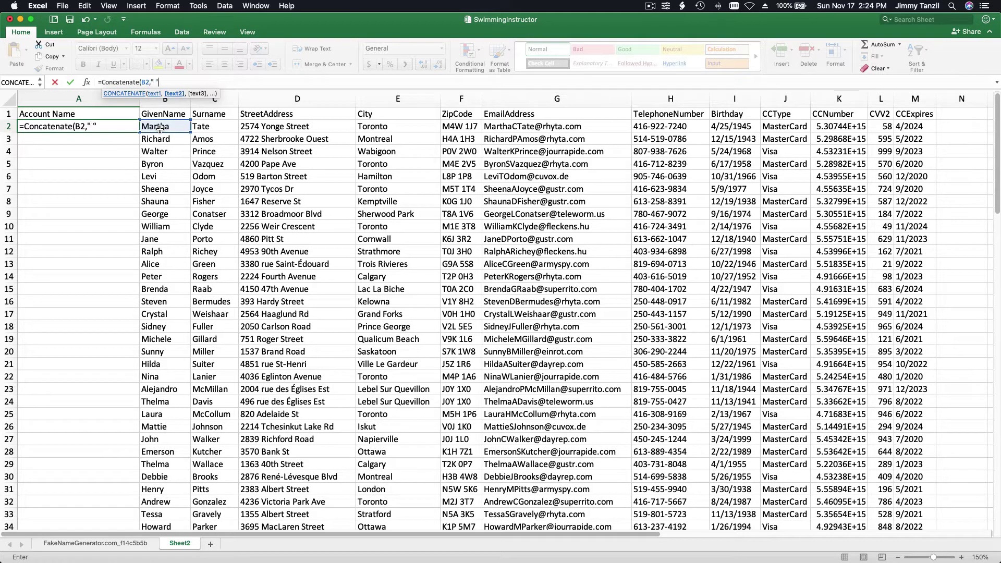
text(" ",)
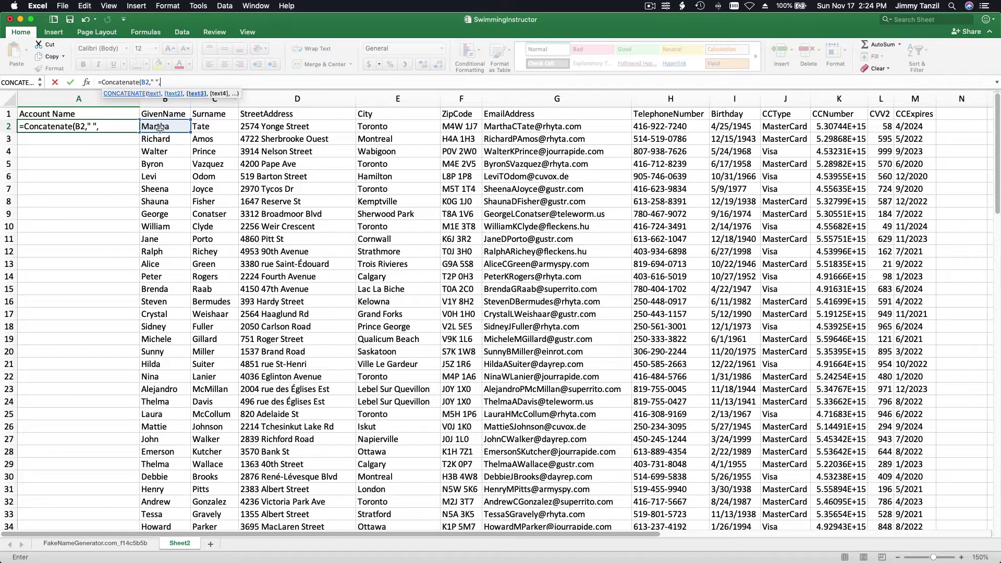
click(201, 128)
text())
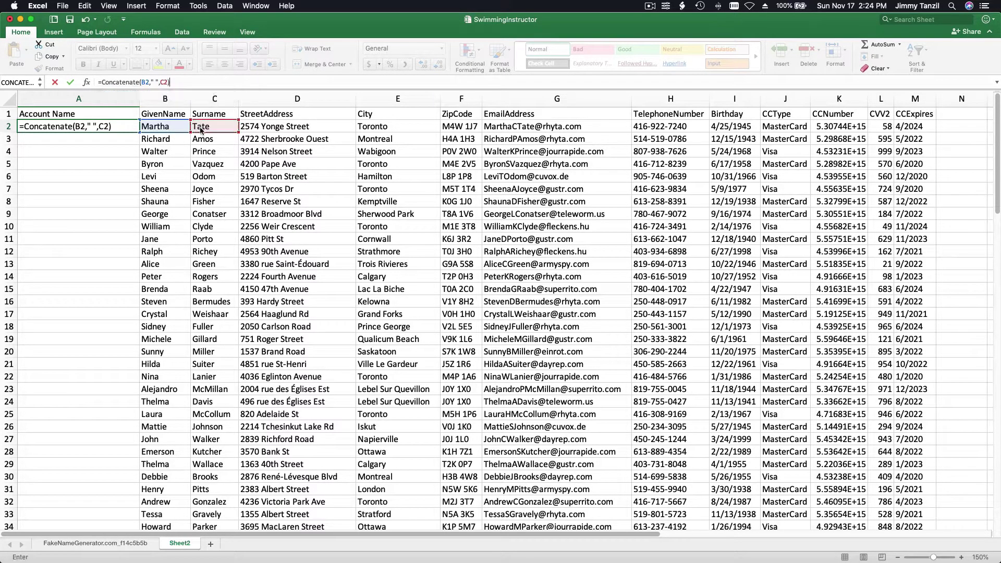
key(Return)
Step: Fill the A2 formula down through all records and narrow the Account Name column to fit the names
click(115, 131)
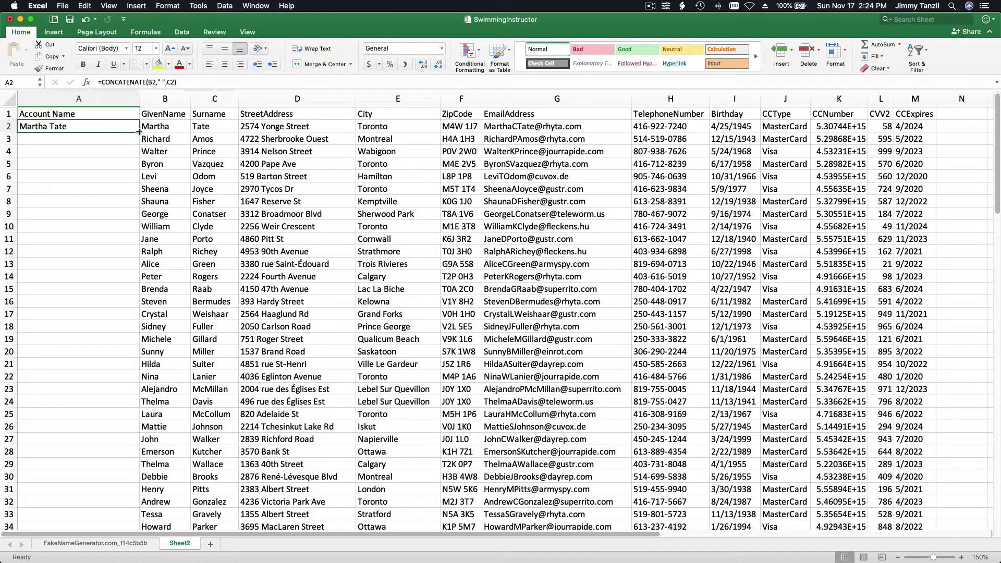
double_click(139, 133)
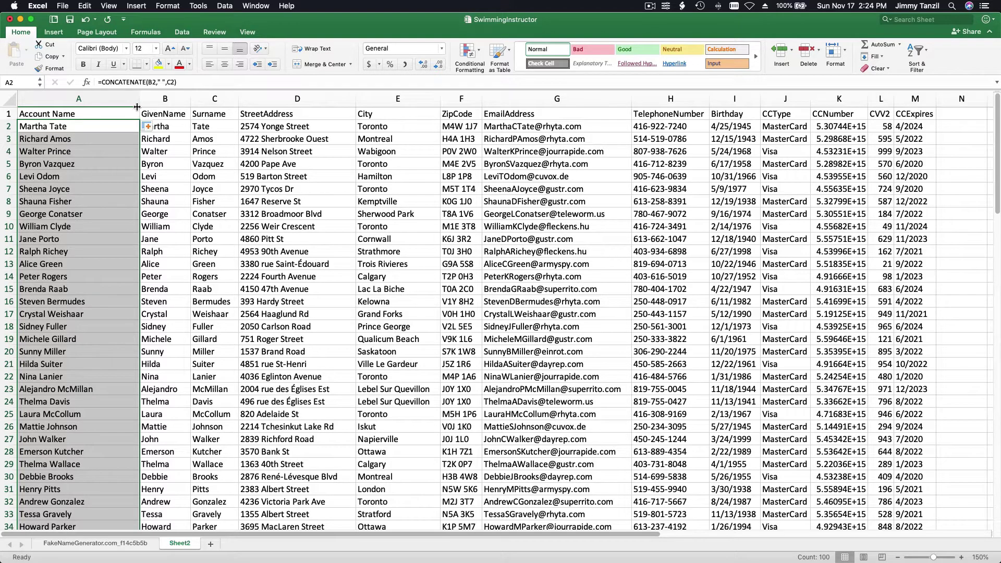
drag(139, 103, 98, 103)
Step: Widen the GivenName column and rename its header in B1 to "Contact First Name"
double_click(134, 115)
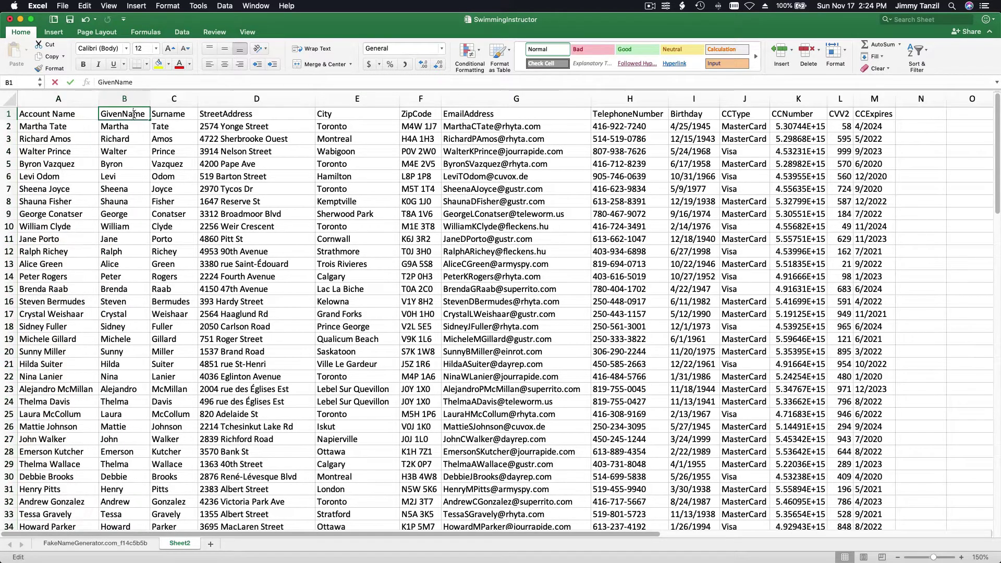
text(Co)
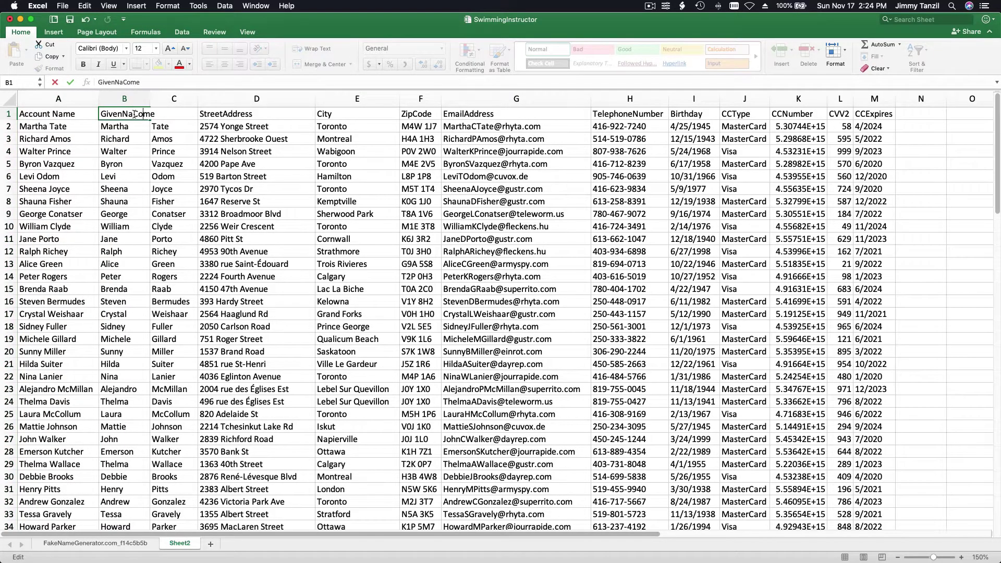
click(141, 134)
drag(151, 99, 254, 99)
click(181, 114)
double_click(182, 113)
text(Contact First Name)
Step: Rename the Surname header in C1 to "Contact Last Name"
click(271, 114)
text(Contact Last Name)
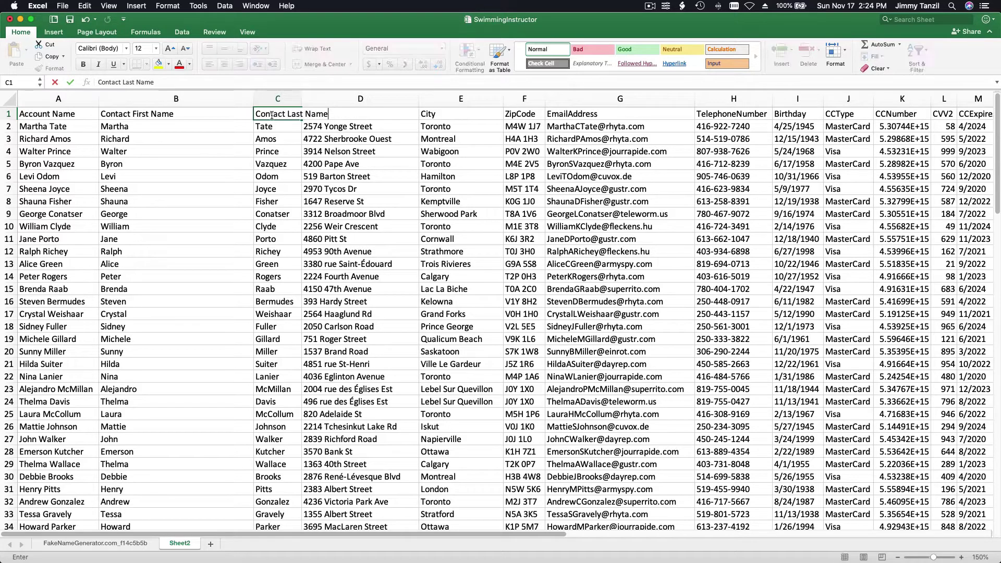
click(254, 101)
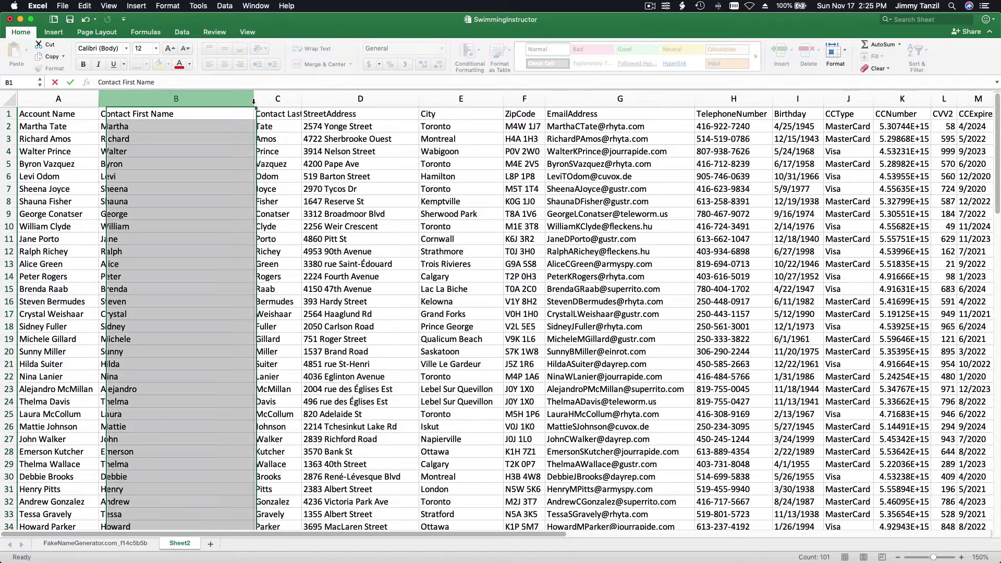
Step: Narrow the Contact First Name column and widen the Contact Last Name column so both headers fit
drag(254, 99, 180, 98)
double_click(228, 98)
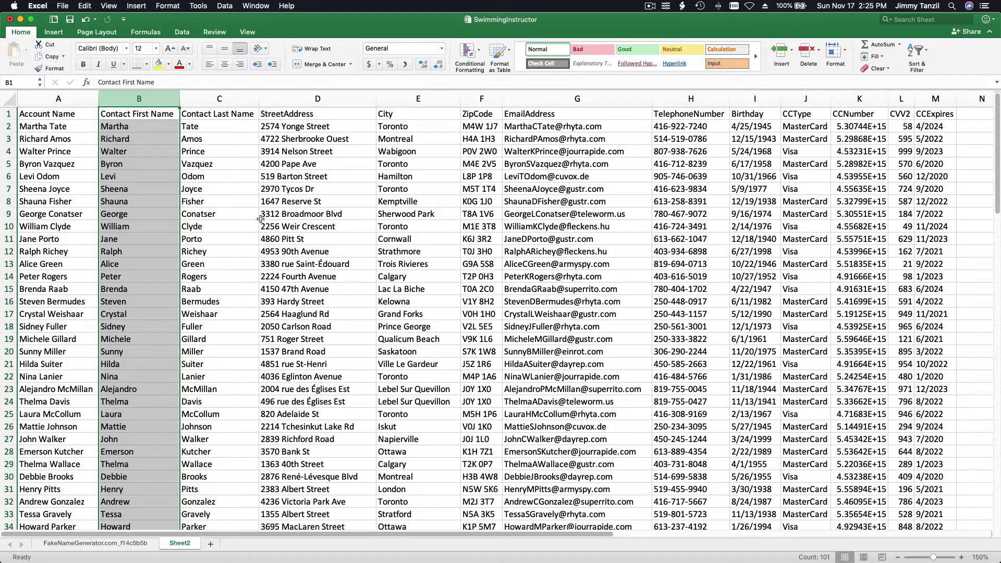
click(256, 197)
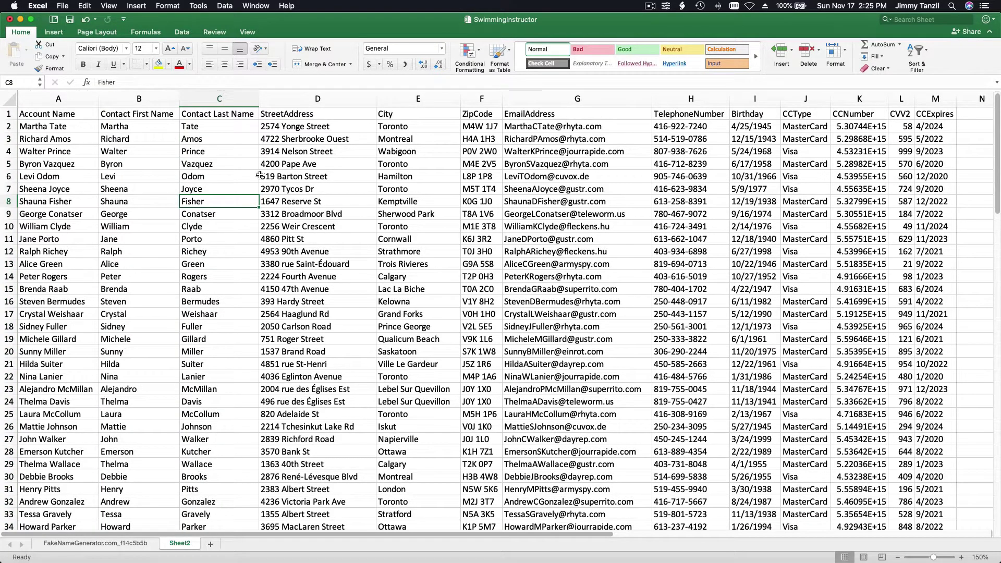
Step: Delete the Birthday, CCType, CCNumber, CVV2 and CCExpires columns from the contact sheet
drag(754, 99, 934, 102)
right_click(922, 177)
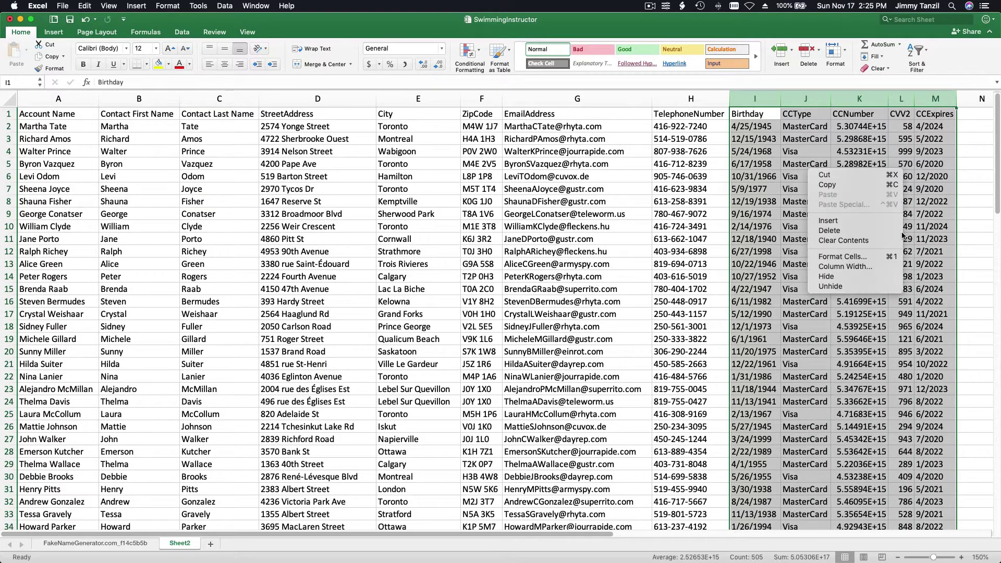
click(893, 231)
click(752, 142)
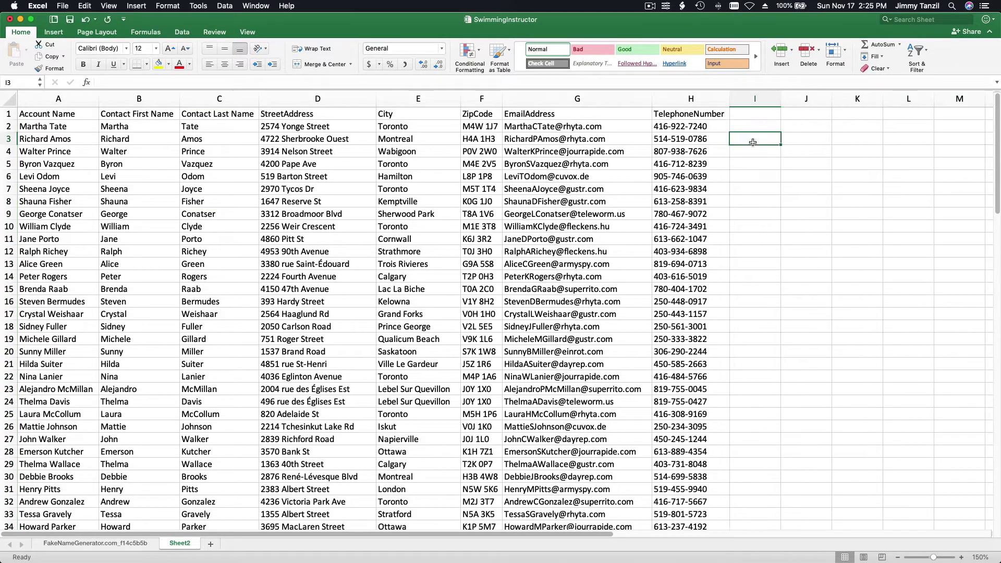
scroll(318, 172, down, 1)
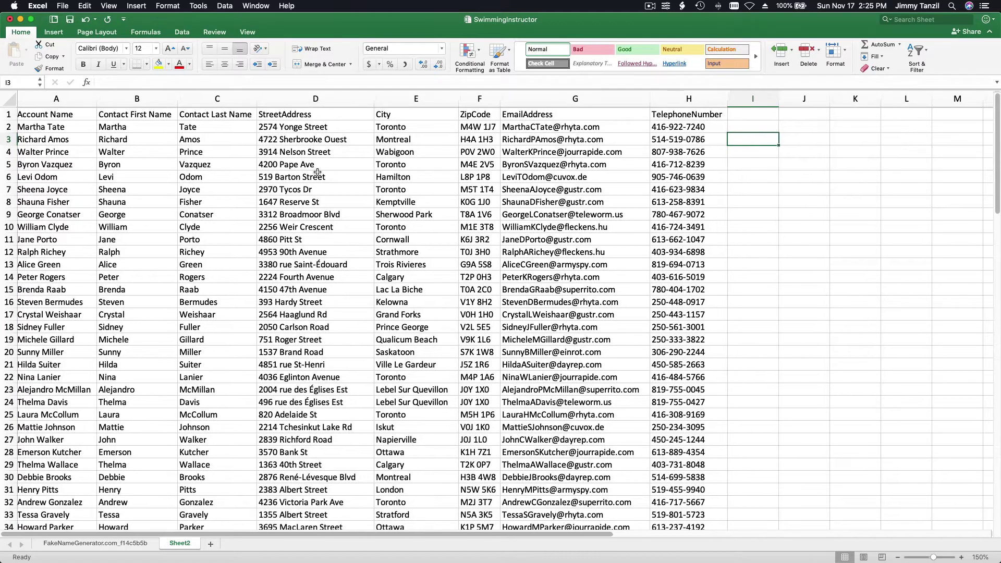
Step: Save only the active sheet as SwimmingInstructor in CSV UTF-8 format in Downloads, replacing the existing file and keeping that format
click(62, 6)
click(84, 84)
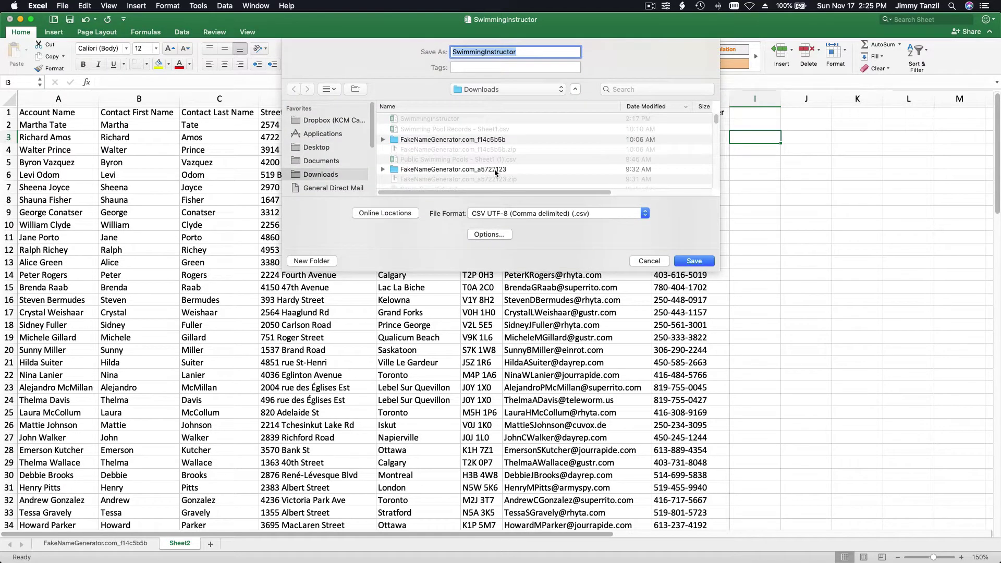
click(449, 122)
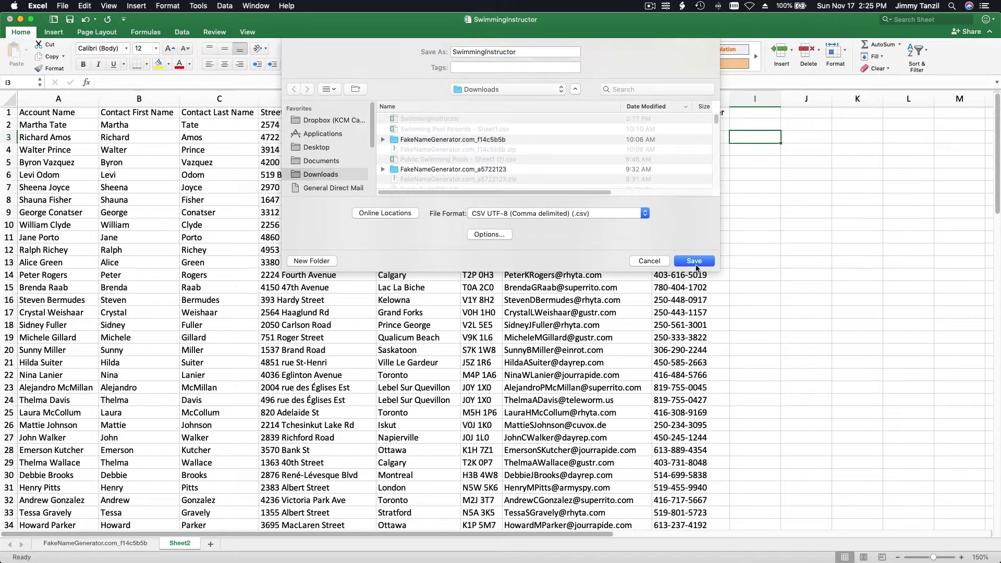
click(699, 262)
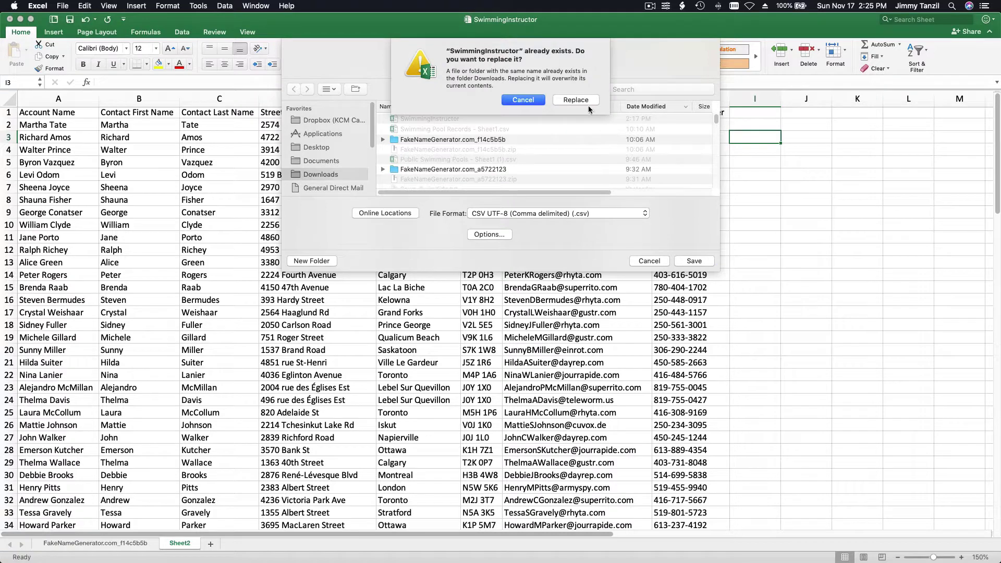
click(579, 100)
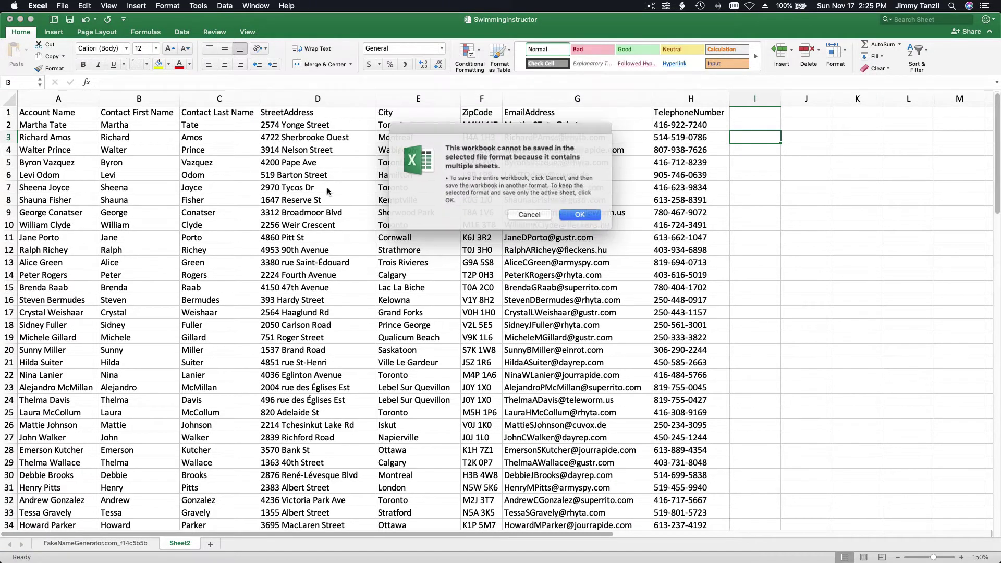
click(576, 215)
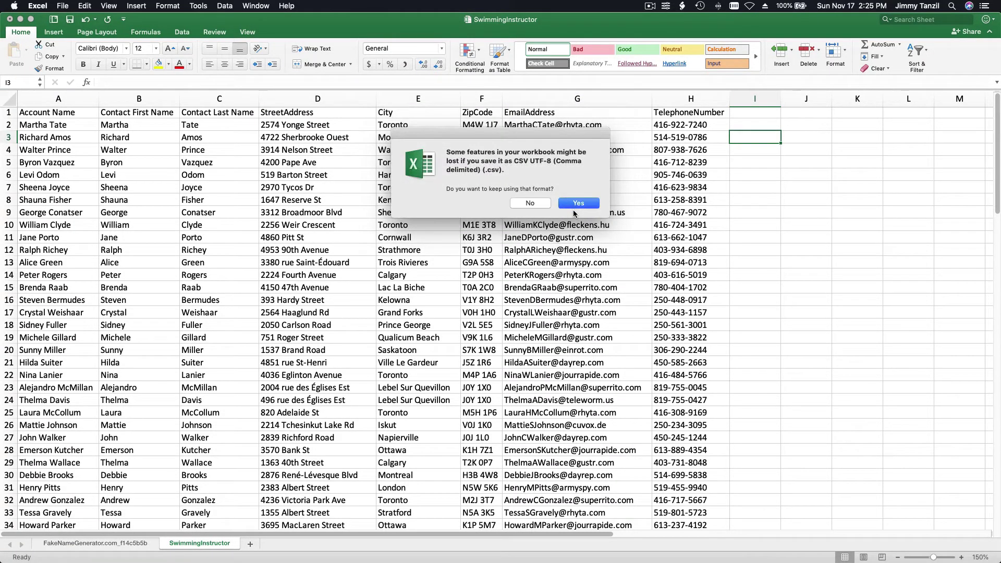
click(575, 203)
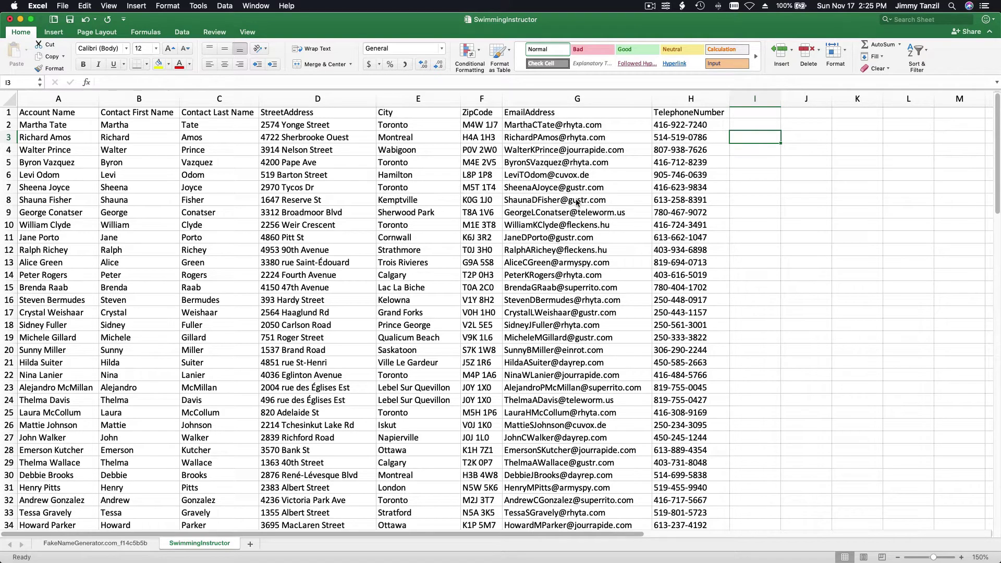
Step: Switch to Chrome and close the All Accounts, Swimming Pool Directory, Thanks for Your Order, Gmail and Bulk Order Pickup pages
mouse_move(464, 545)
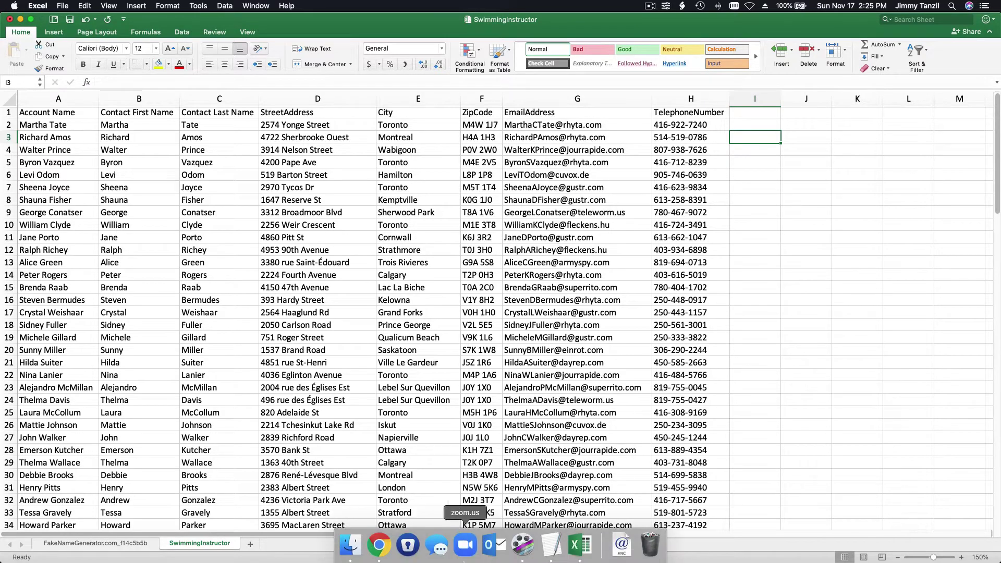
click(379, 545)
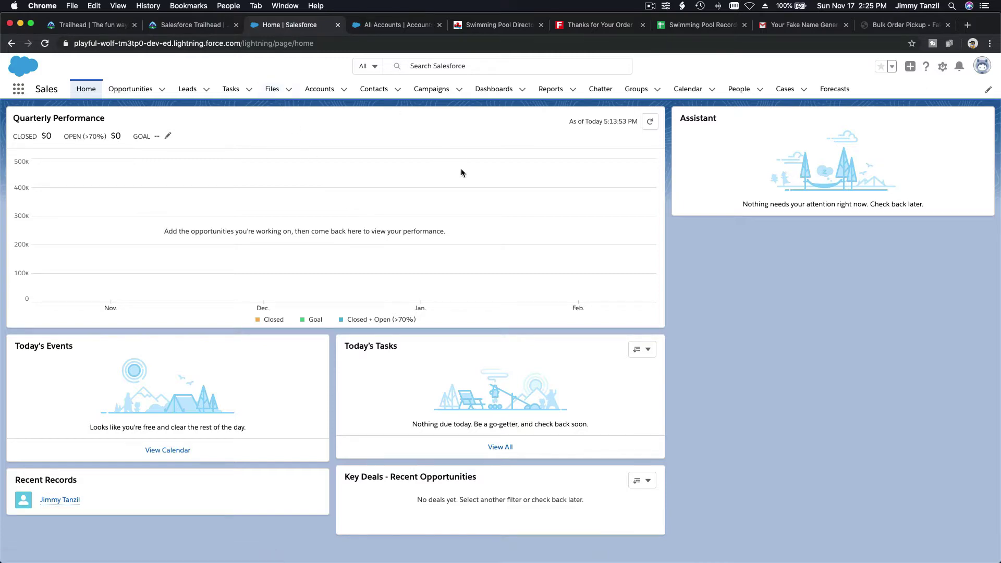
click(417, 26)
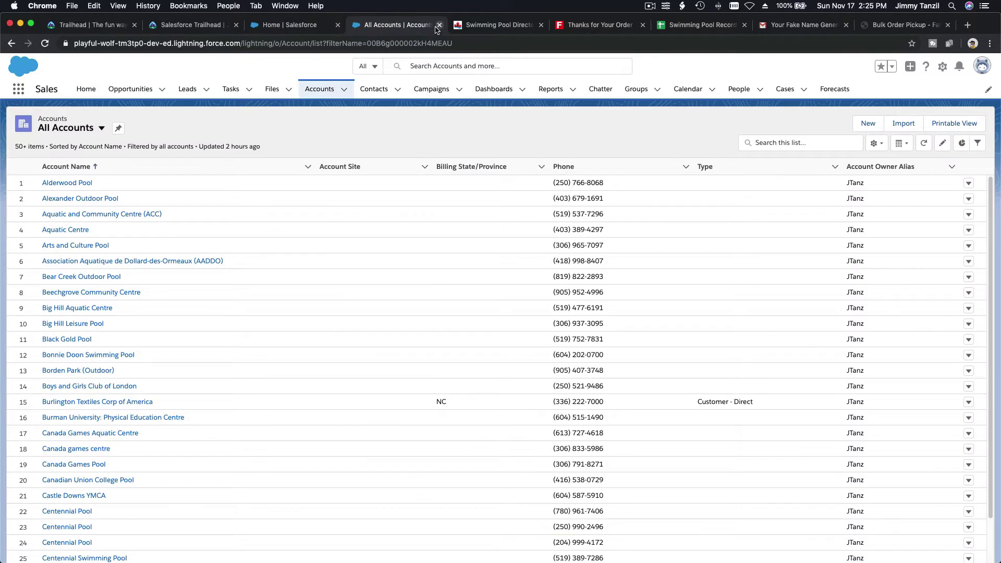
click(440, 25)
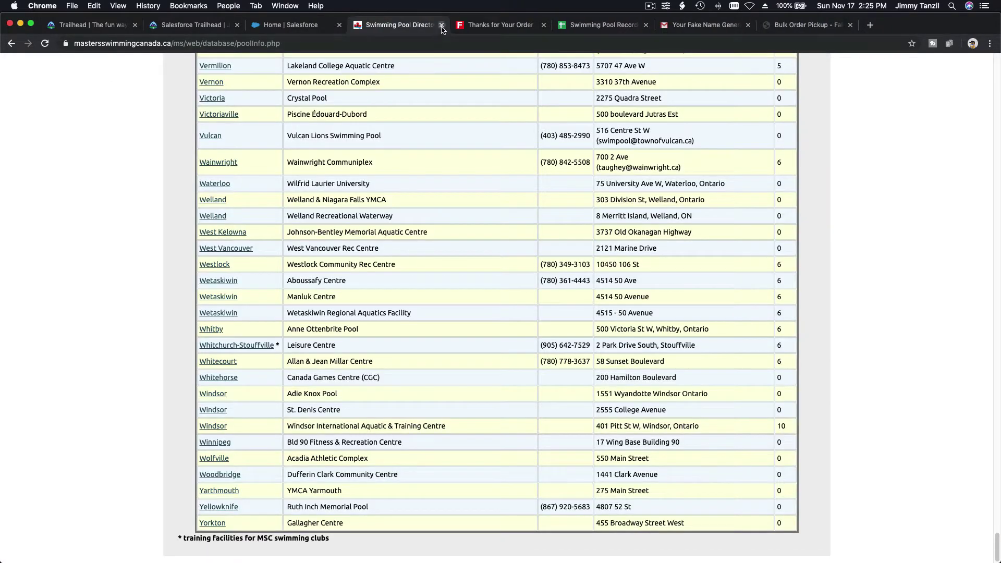
click(442, 26)
click(442, 26)
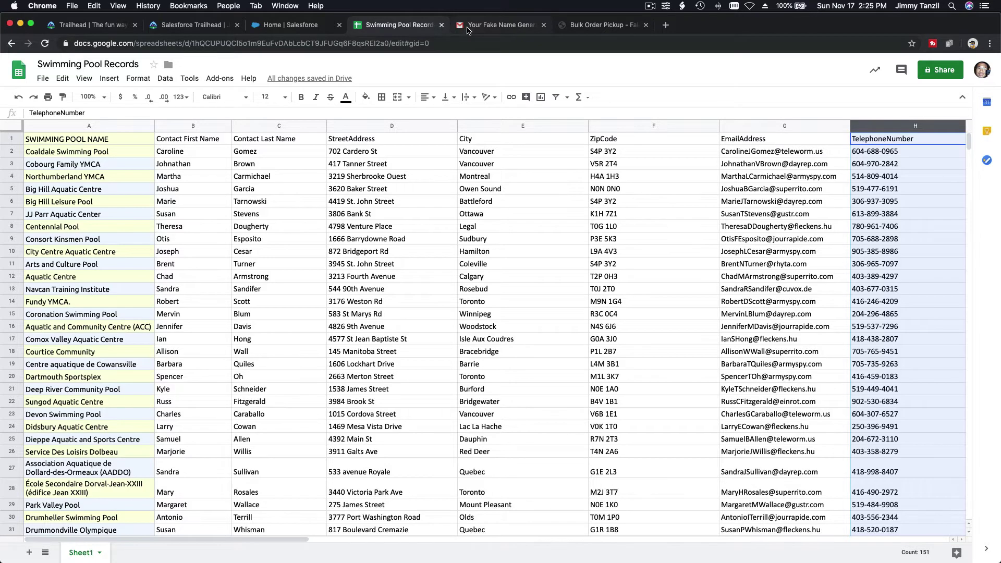
click(467, 29)
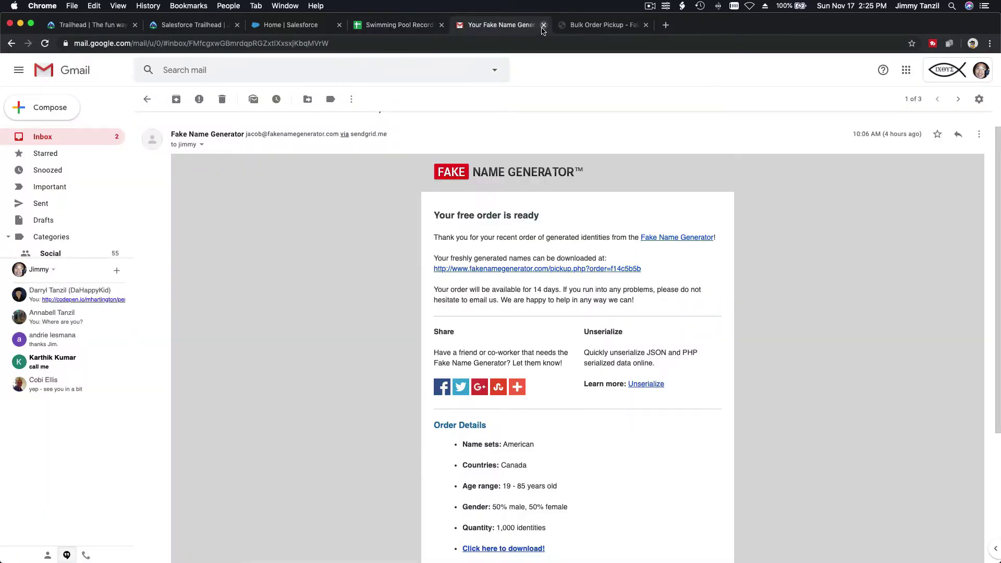
click(544, 26)
click(544, 26)
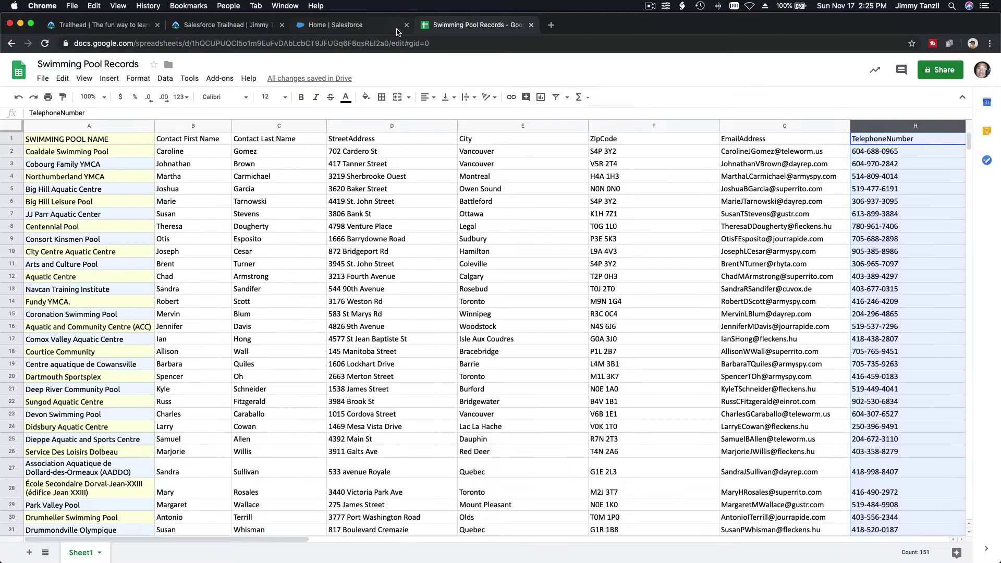
Step: Return to the Salesforce home page and open Setup for the current app in a separate page
click(243, 26)
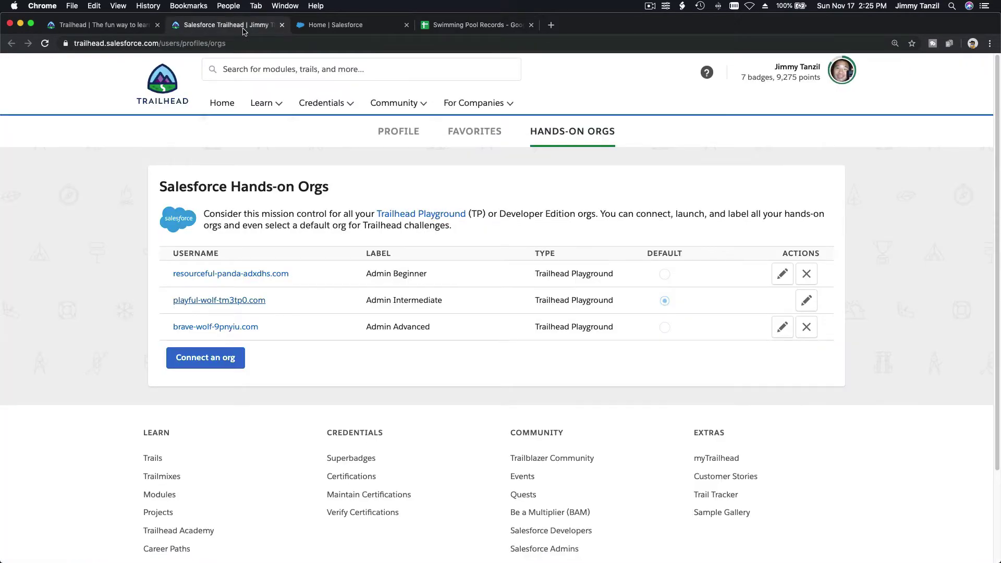
click(312, 27)
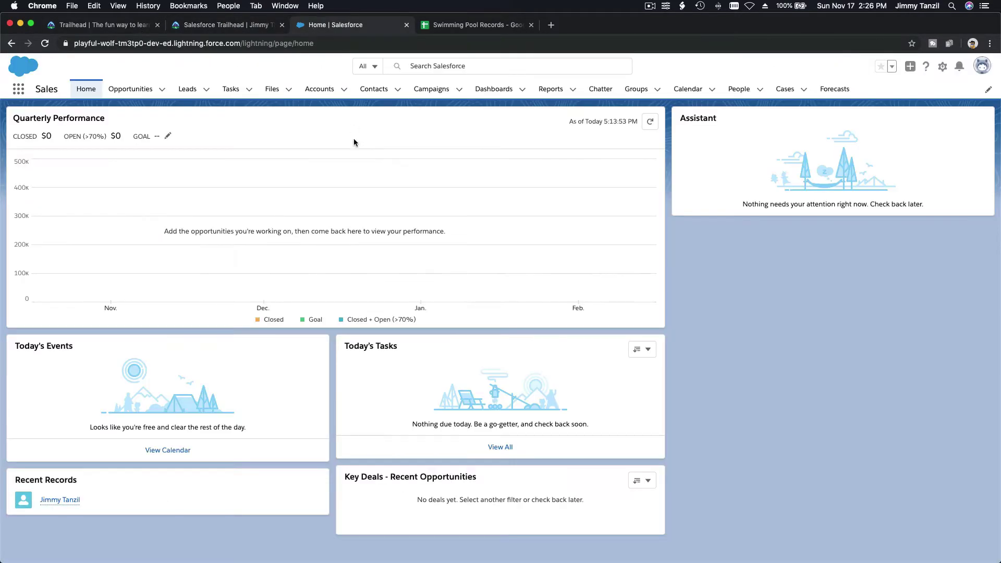
click(943, 67)
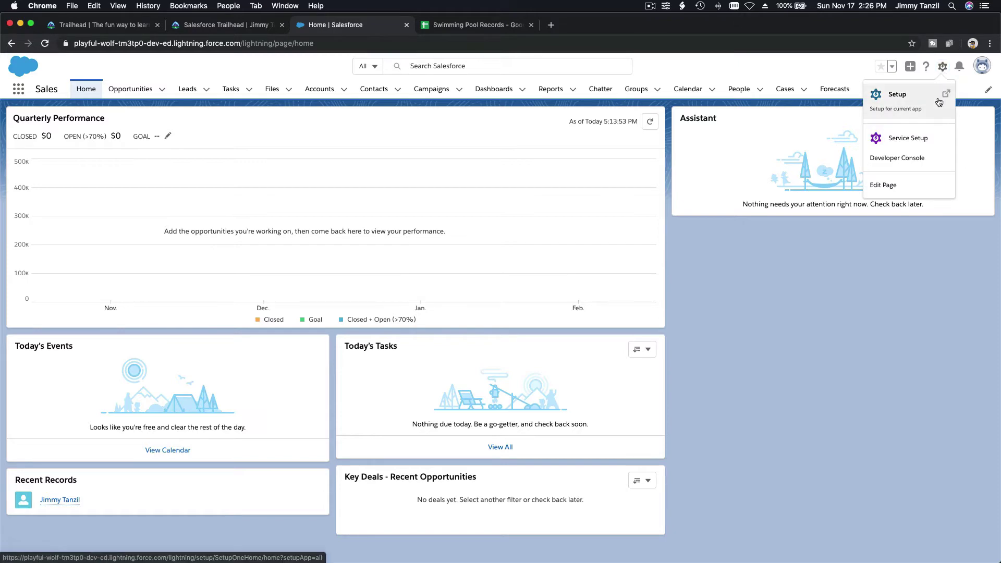
click(947, 96)
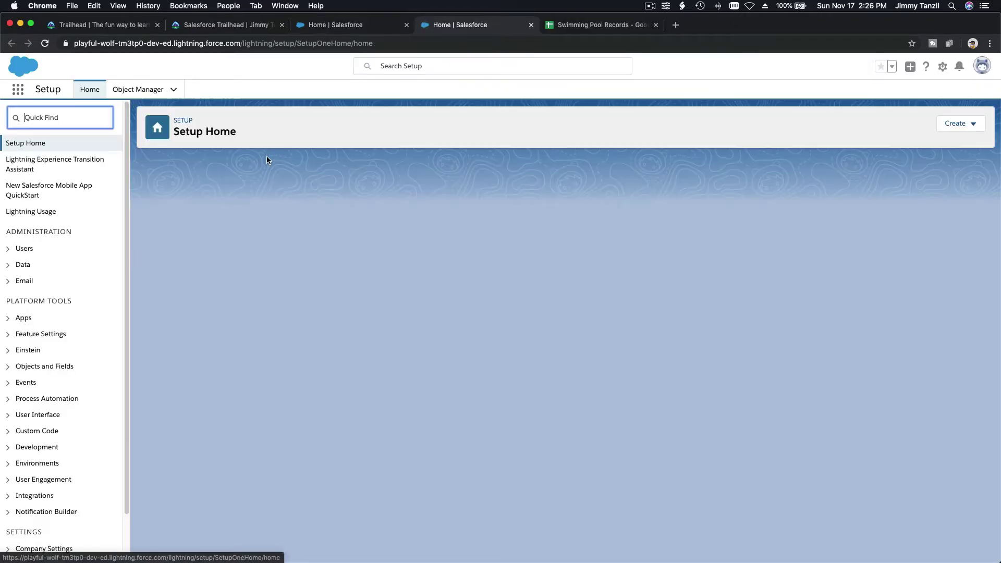
Step: Find "Data Import" in Setup, open the Data Import Wizard and launch it
text(Data Import)
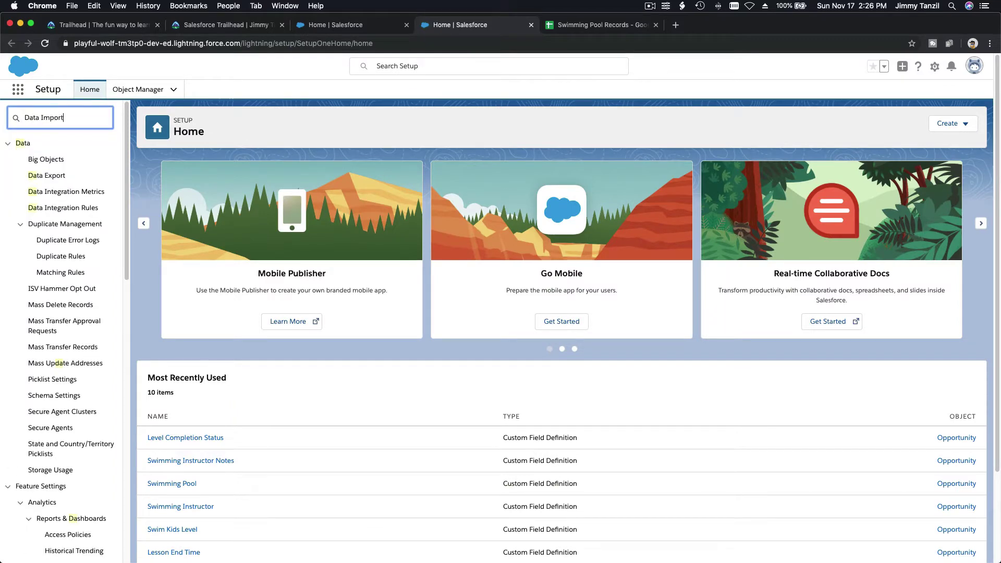
click(78, 161)
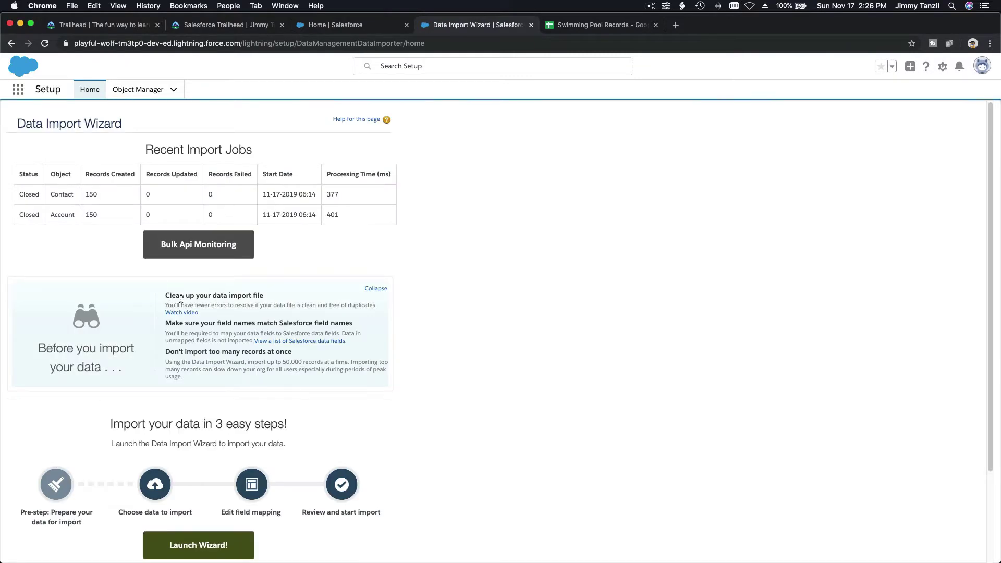
scroll(209, 302, down, 1)
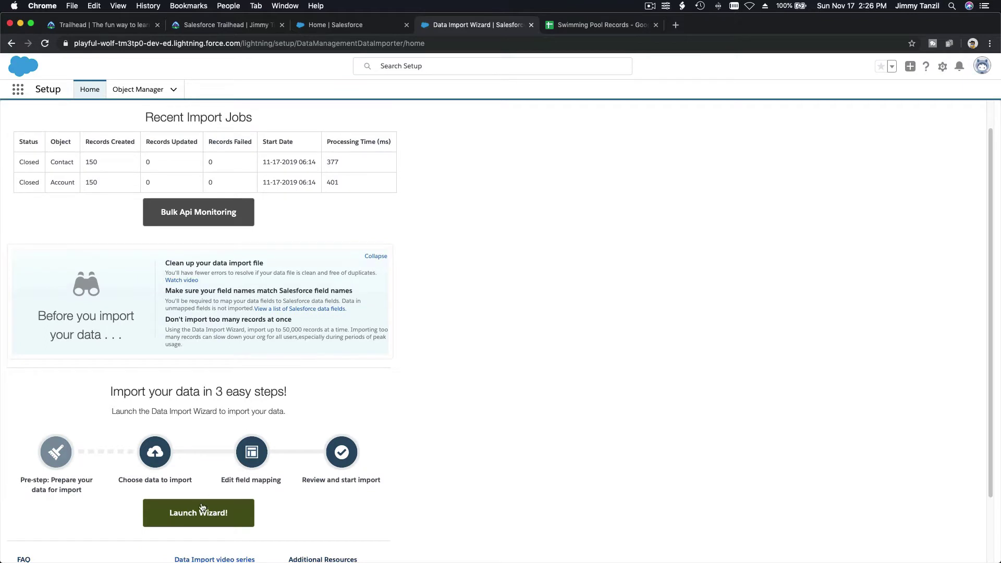
click(203, 520)
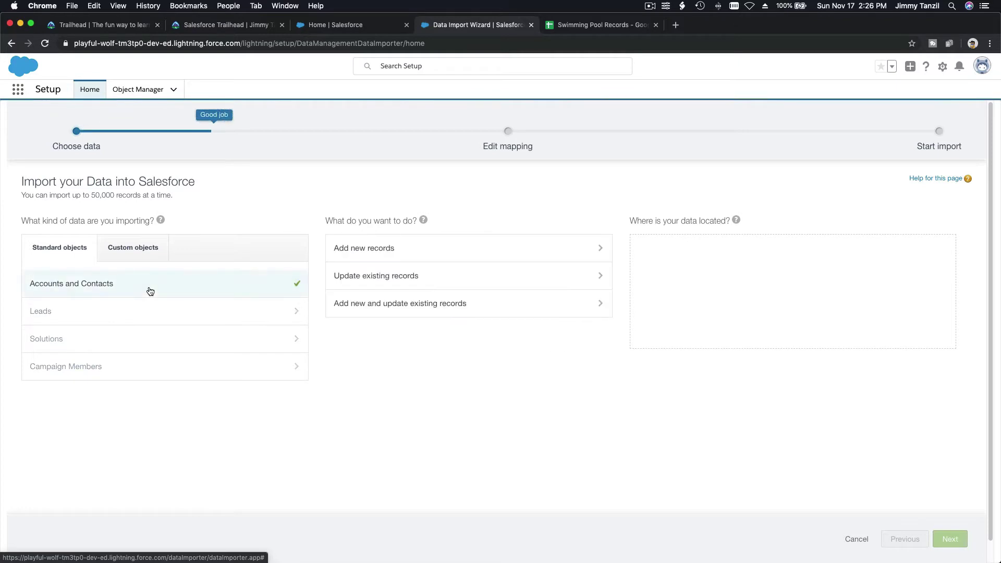
Step: Set the Accounts and Contacts import to add new records with the Swimming Instructor record type
click(370, 257)
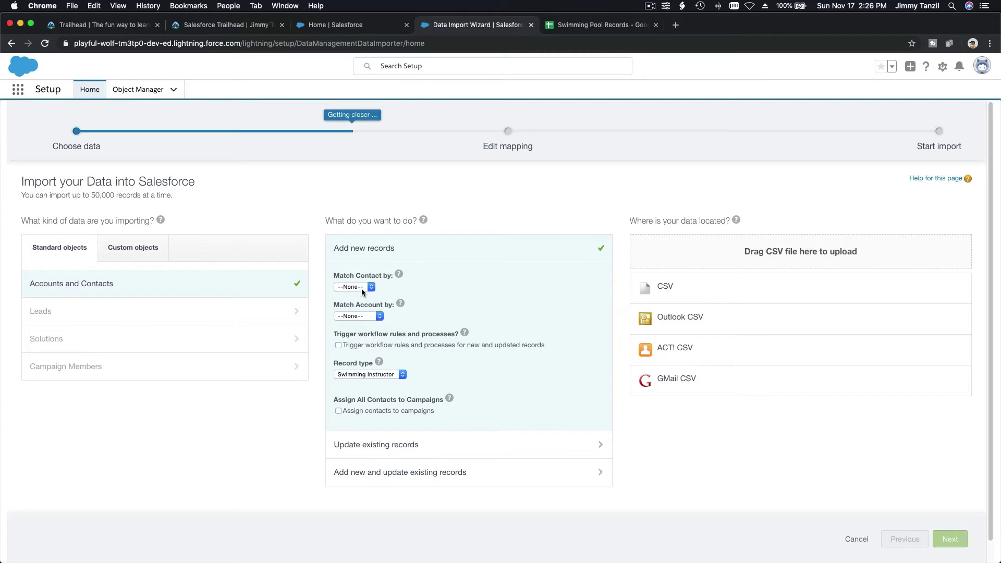
click(365, 374)
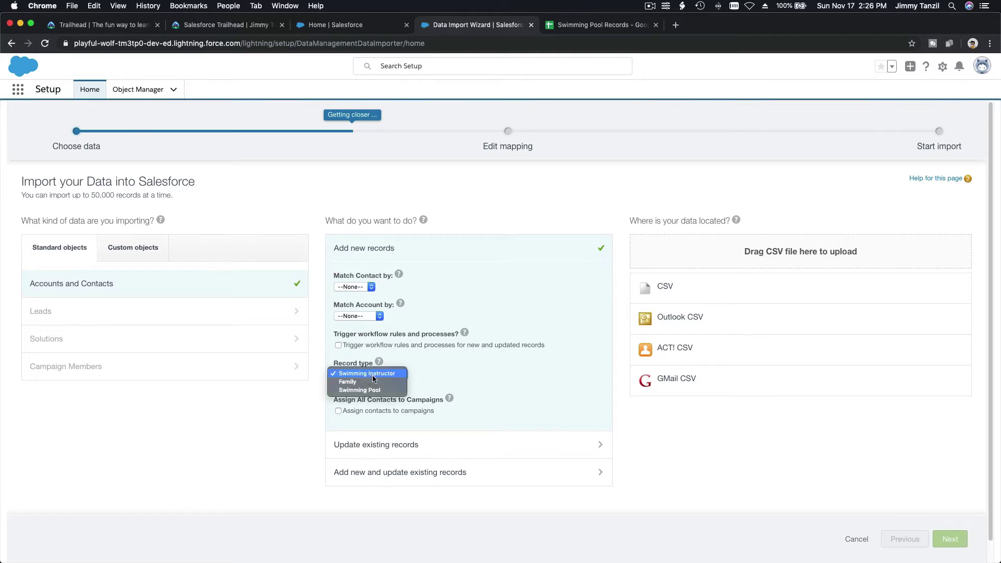
click(389, 373)
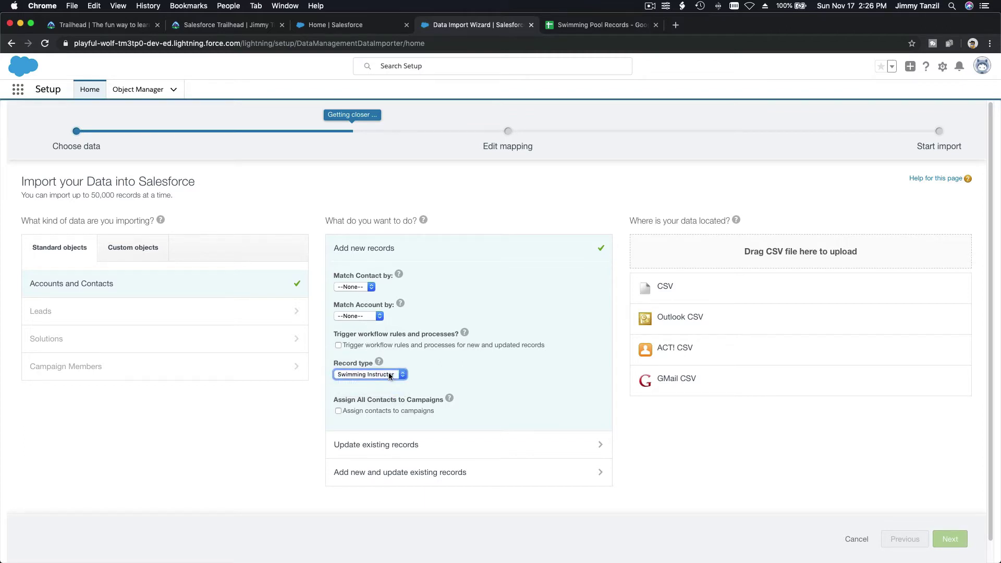
scroll(397, 402, down, 1)
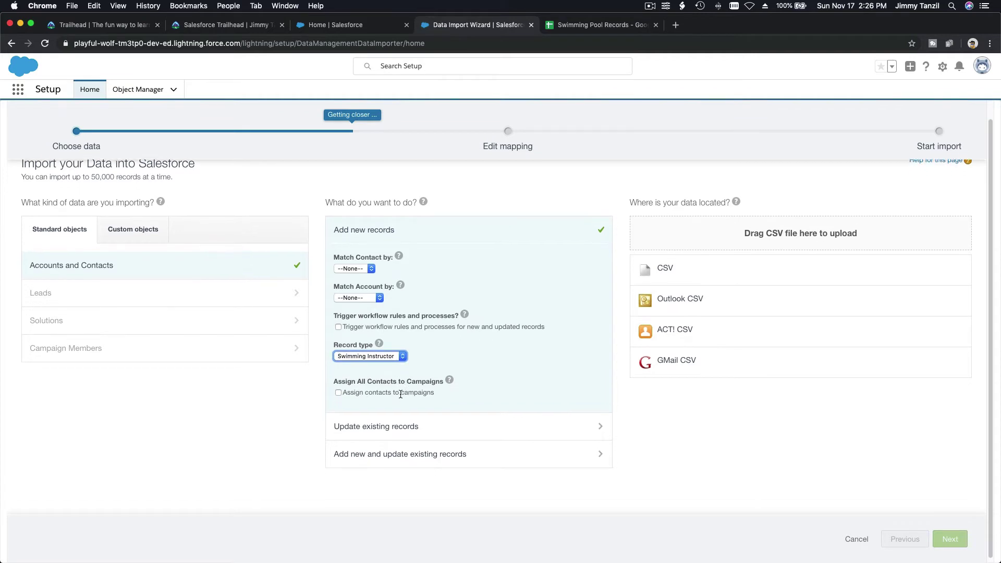
Step: Choose the SwimmingInstructor CSV file from Downloads as the data source and continue to the field mapping
click(664, 273)
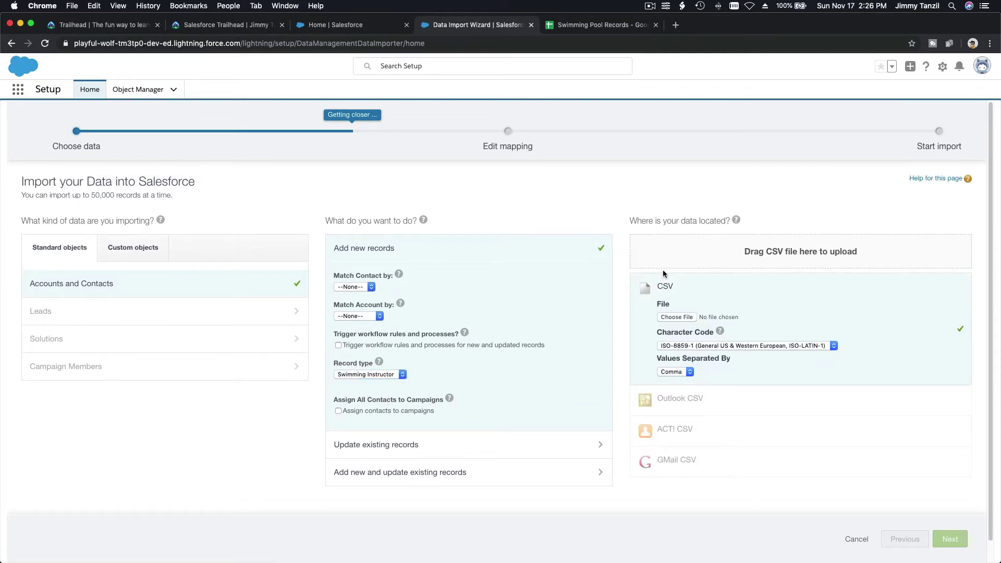
click(676, 317)
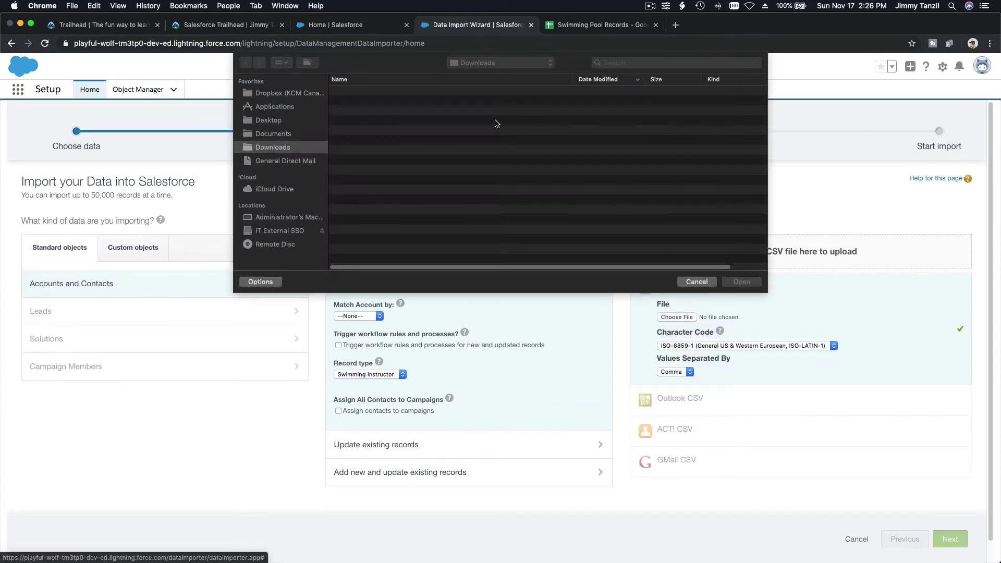
click(400, 94)
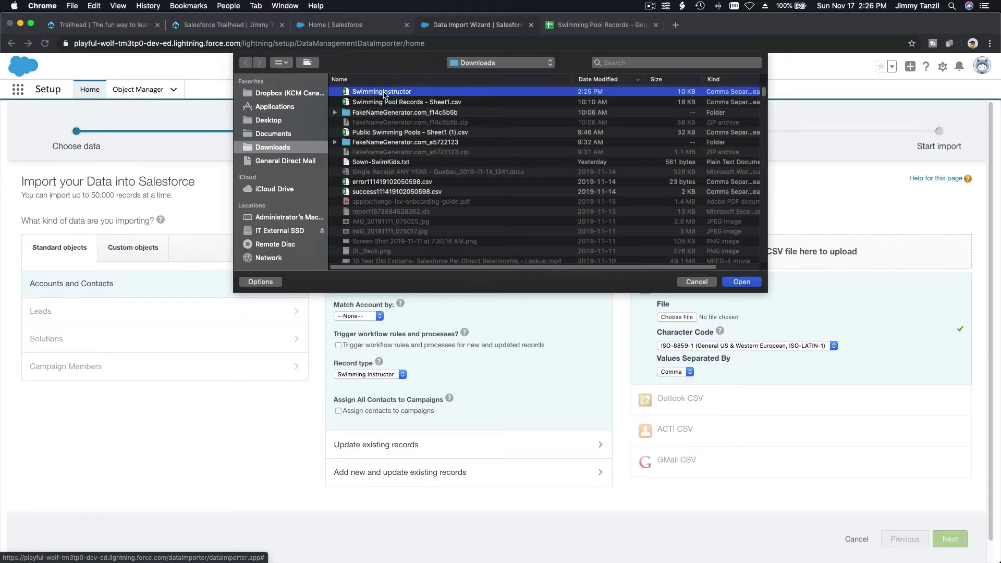
click(740, 283)
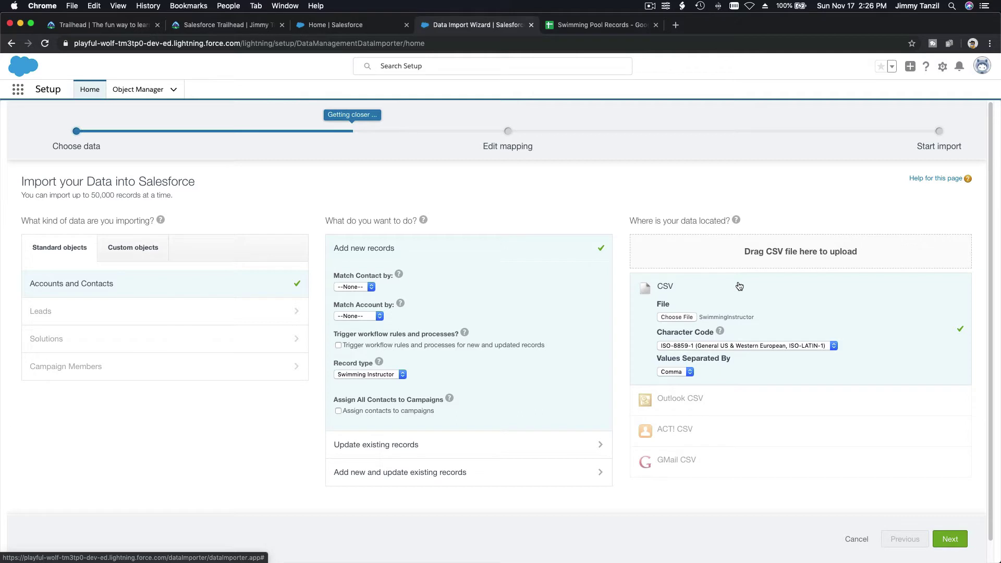
click(951, 540)
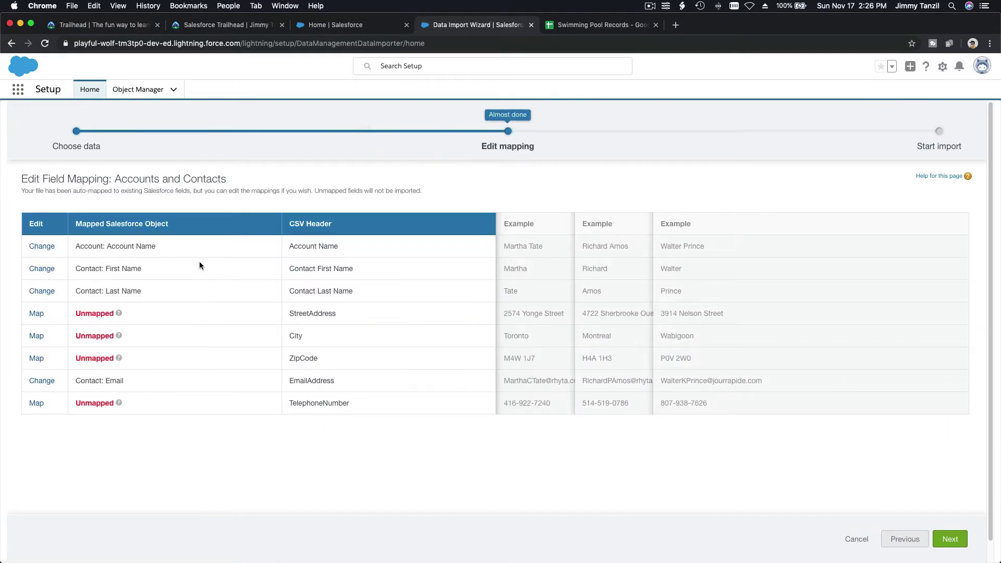
Step: Map the unmapped StreetAddress CSV column to the Account: Billing Street field
click(36, 314)
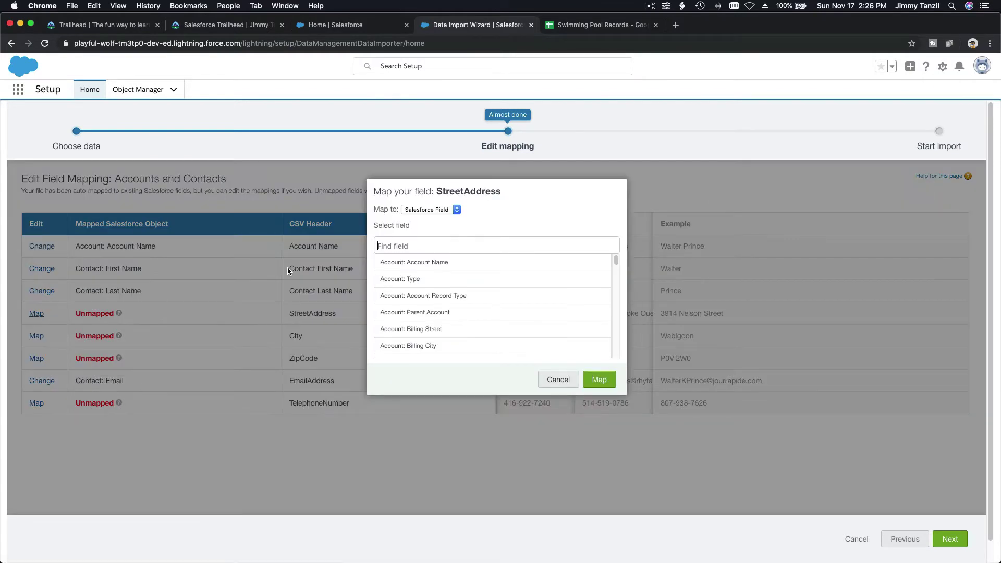
text(Billn)
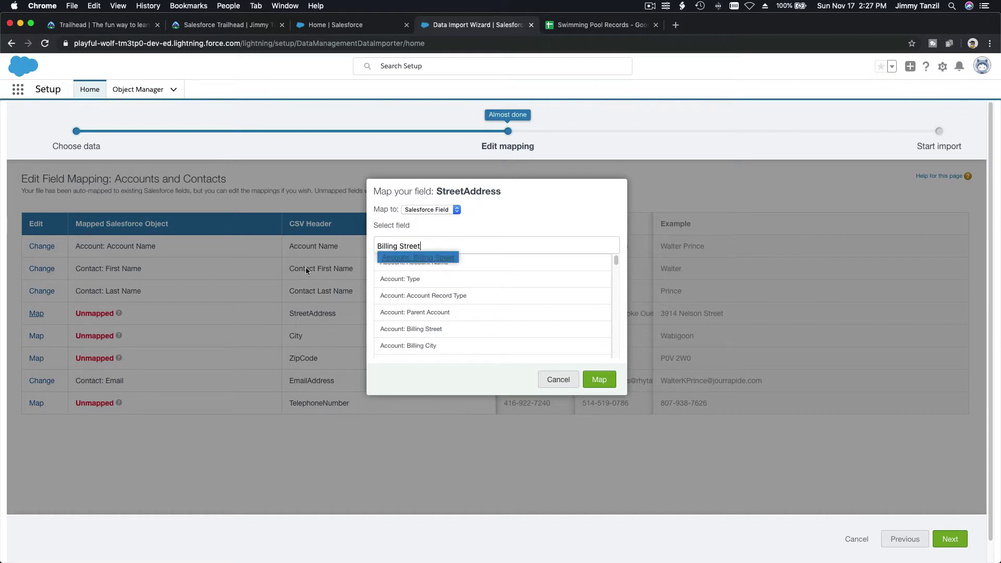
click(397, 260)
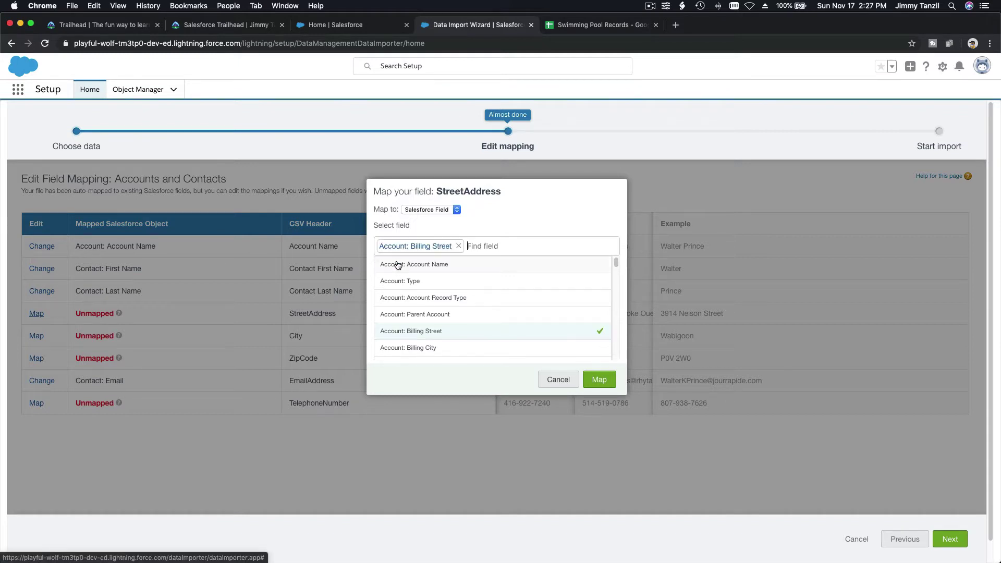
click(599, 380)
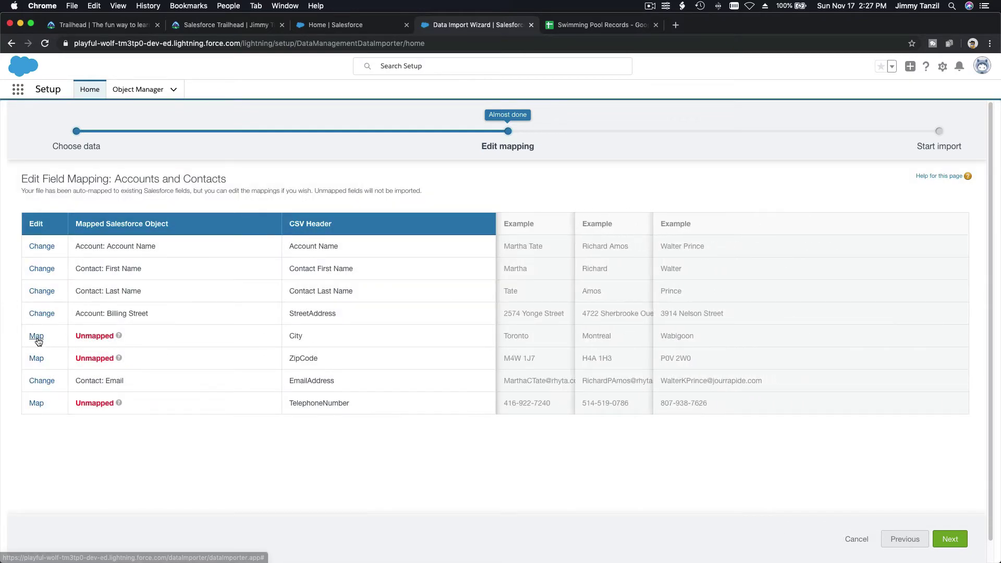
Step: Map the City CSV column to the Account: Billing City field
click(37, 335)
text(Bil)
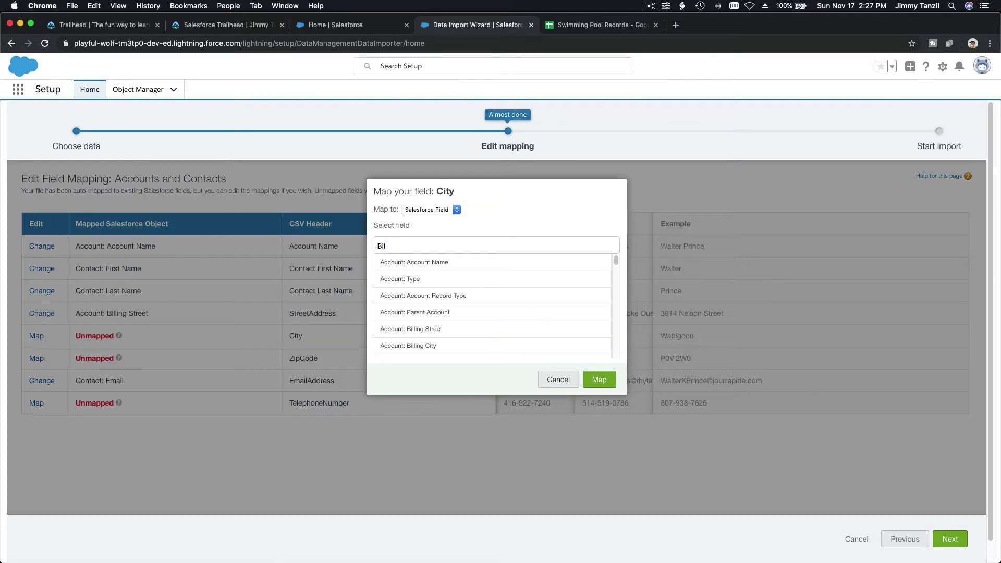
text(l)
key(BackSpace)
text(ing City)
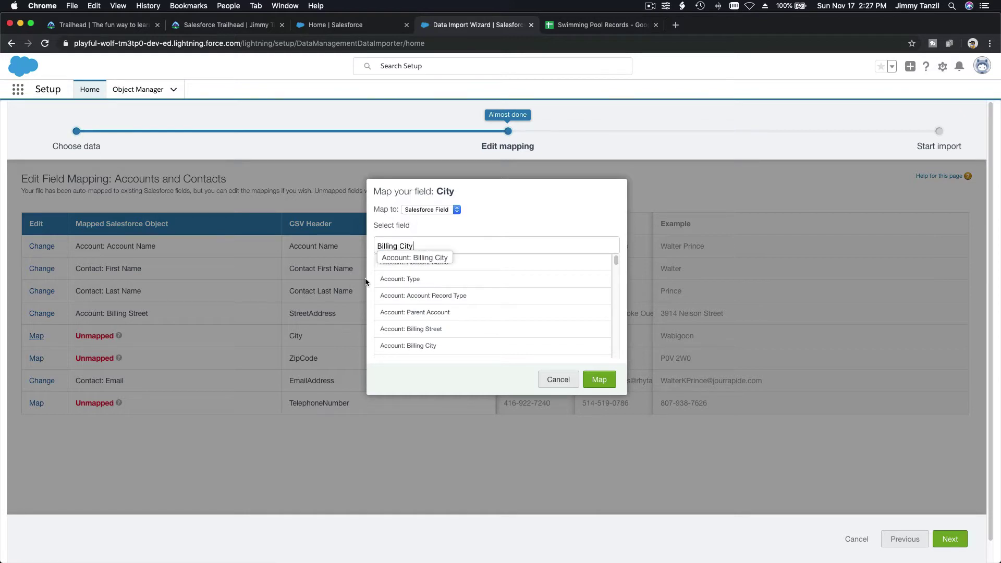
click(407, 260)
click(592, 380)
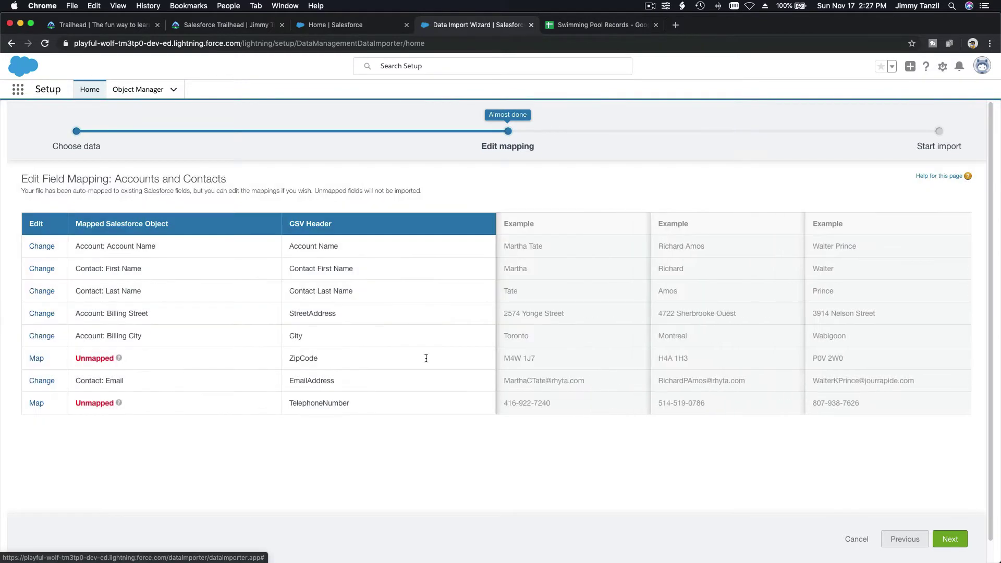
Step: Map the ZipCode CSV column to the Account: Billing Zip/Postal Code field
click(37, 359)
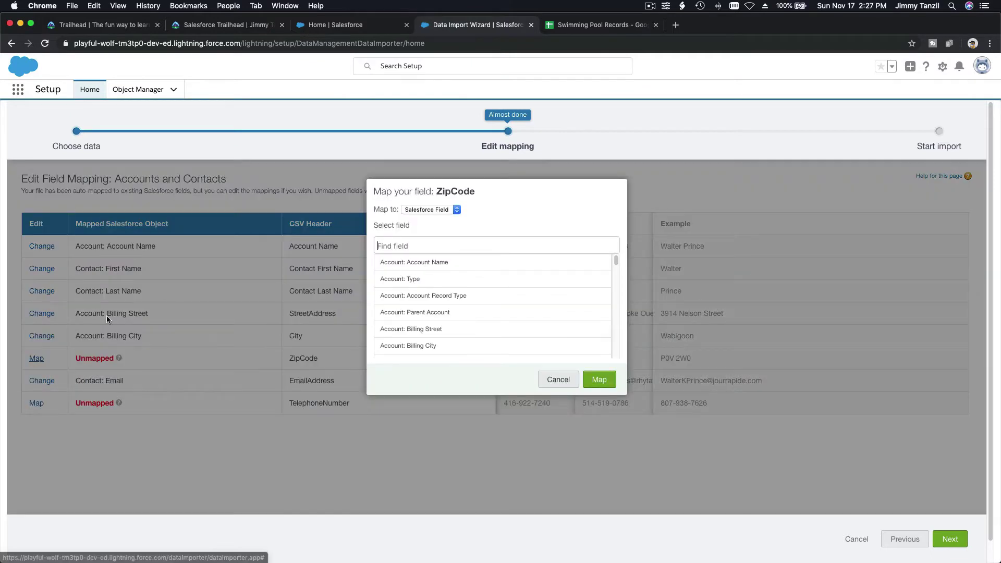
text(Zip)
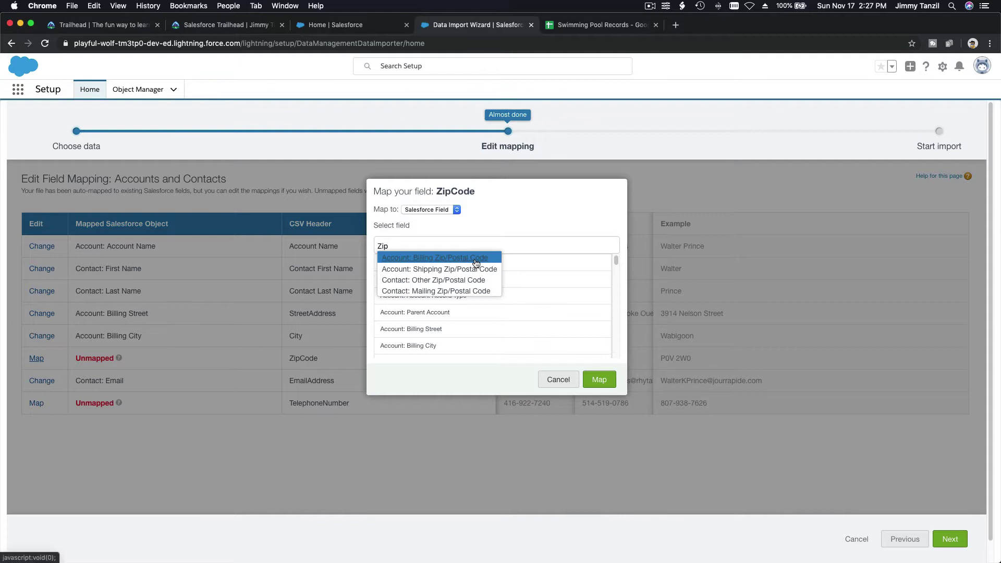
click(476, 259)
click(595, 380)
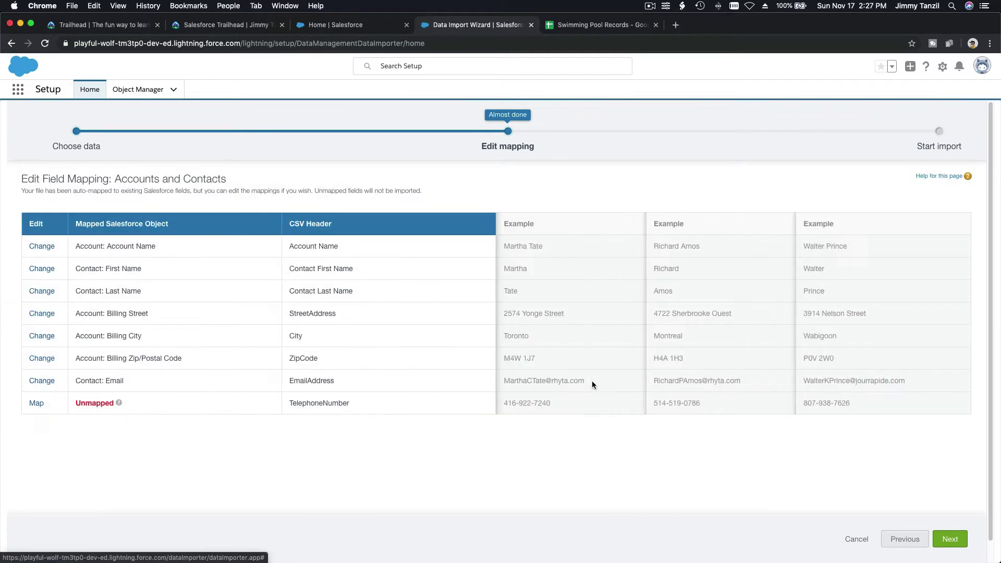
Step: Map the TelephoneNumber CSV column to both the Account: Phone and Contact: Phone fields
click(37, 404)
text(Phone)
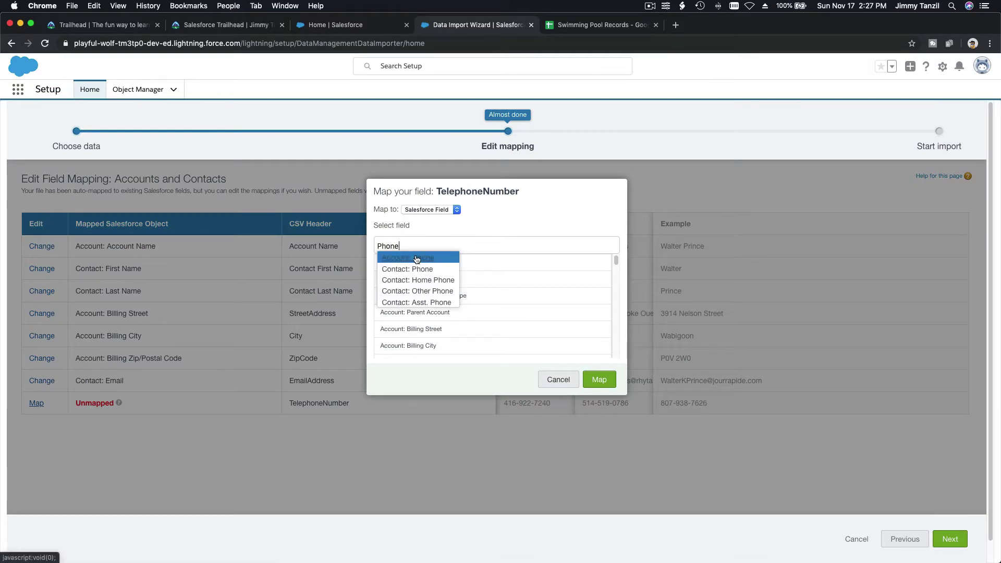
click(417, 260)
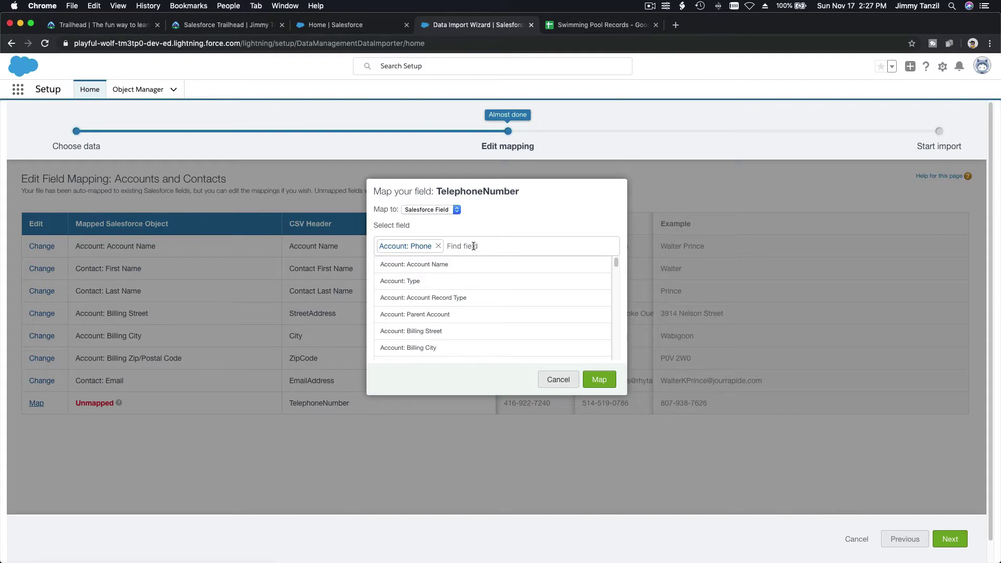
text(Co)
key(BackSpace)
text(Phone)
key(Down)
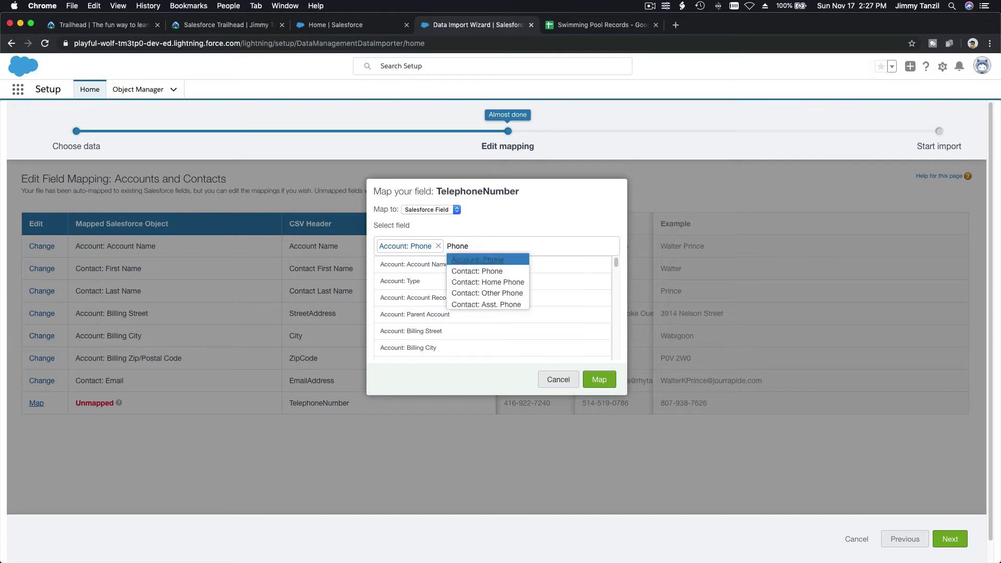
click(472, 270)
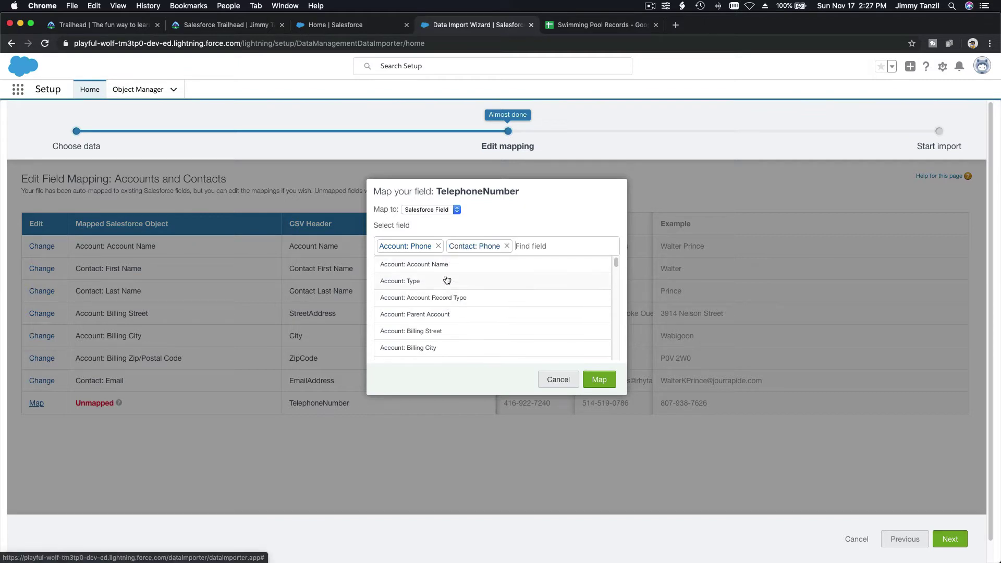
click(598, 382)
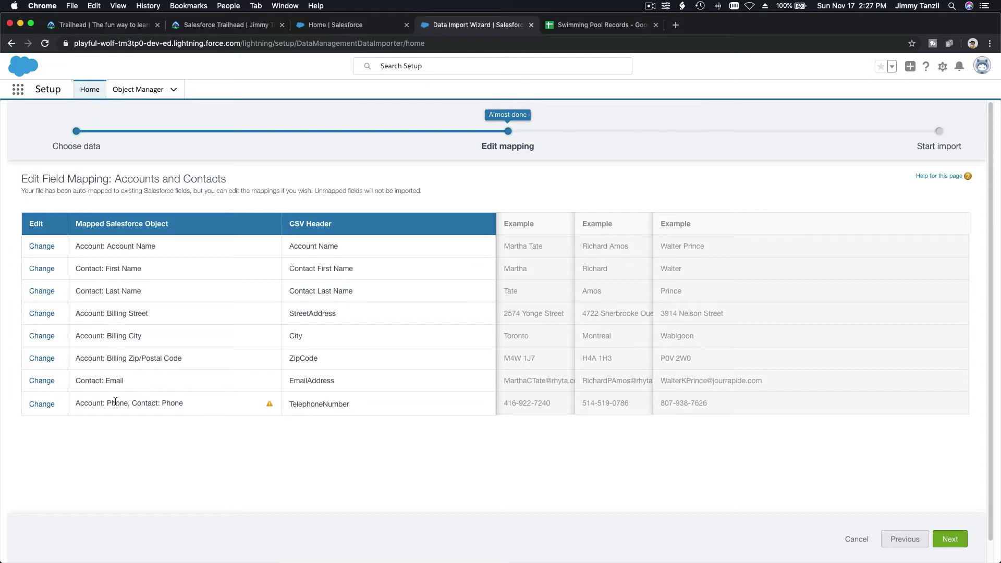
Step: Accept the field mapping, start the import and open its bulk data load job status
mouse_move(276, 408)
click(950, 539)
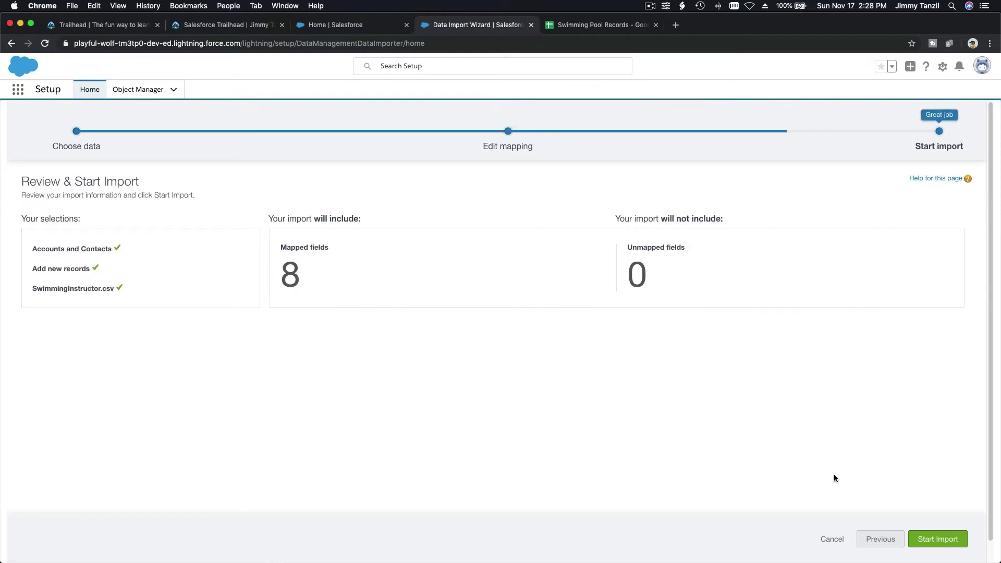
click(935, 540)
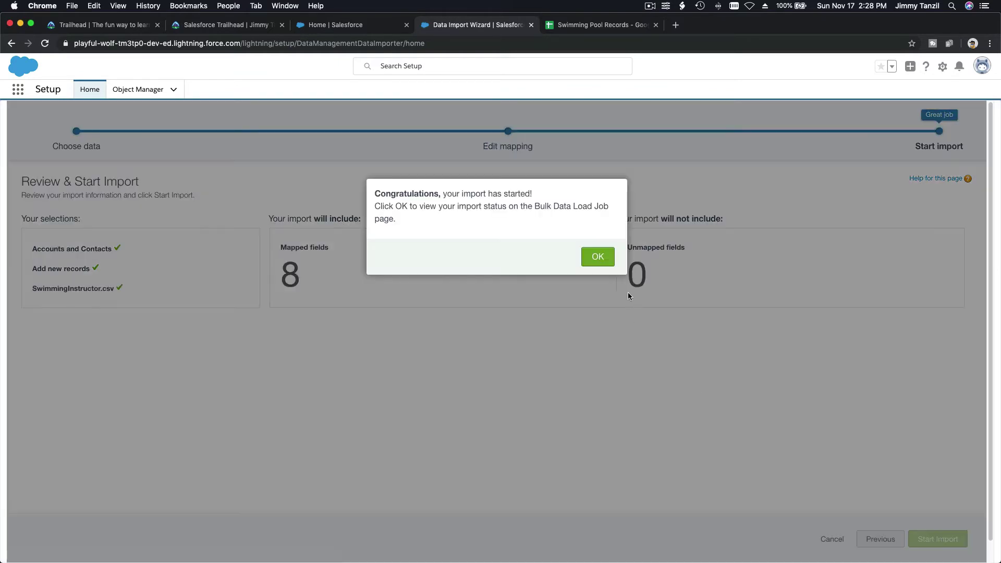
click(602, 256)
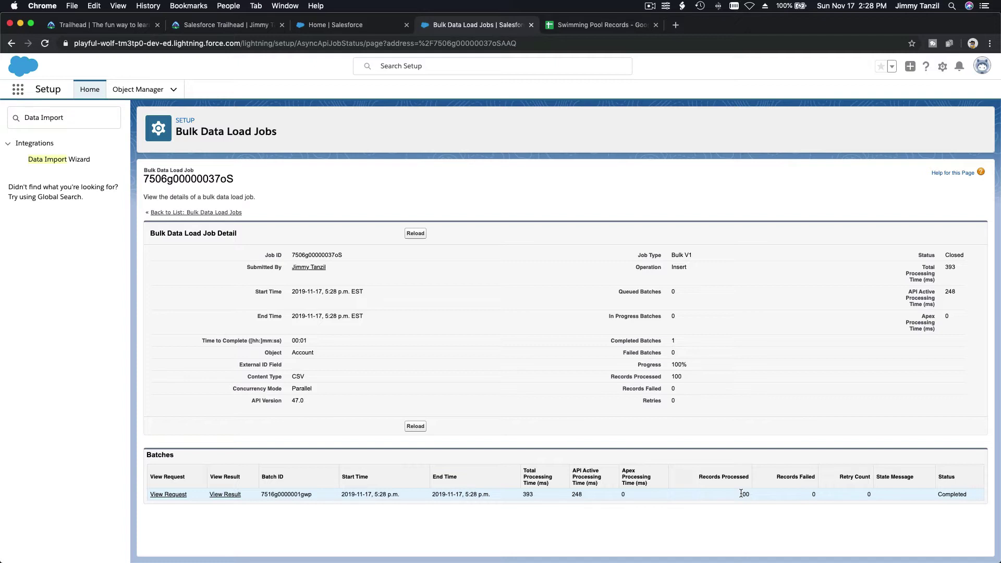
Step: Switch to Excel and delete the already imported records in rows 2 to 101 of the FakeNameGenerator sheet
click(578, 544)
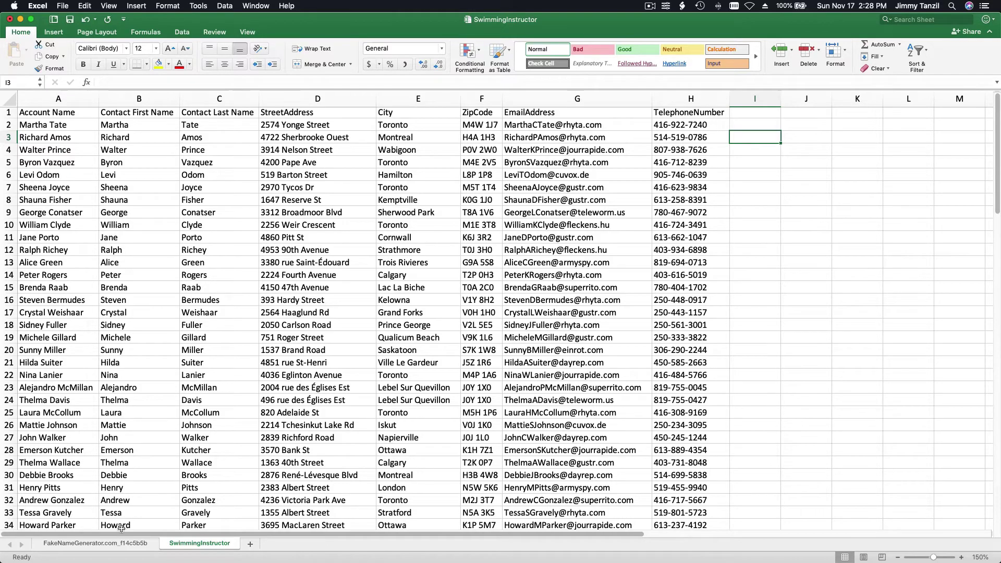
click(121, 547)
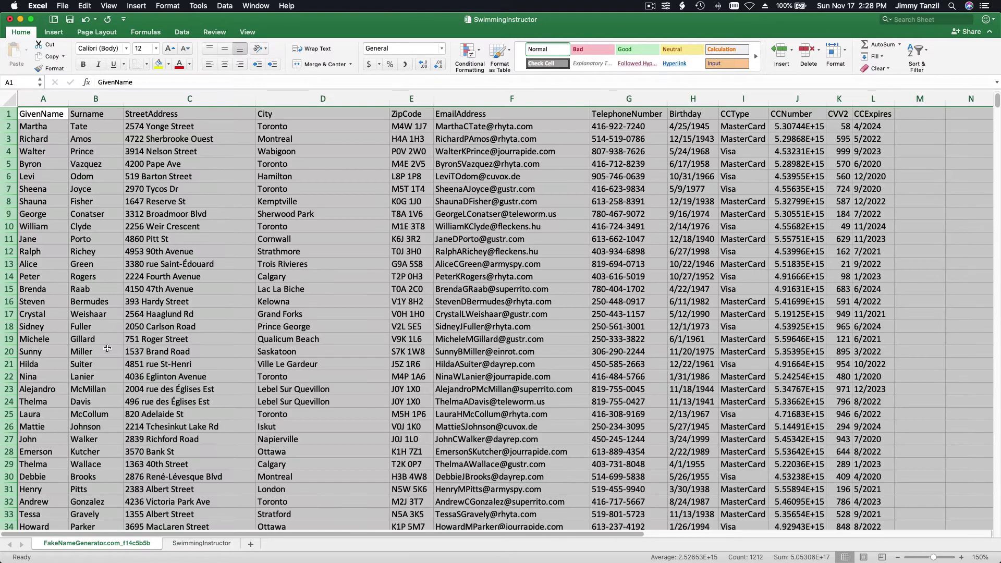
click(8, 126)
scroll(57, 161, down, 15)
scroll(58, 161, down, 15)
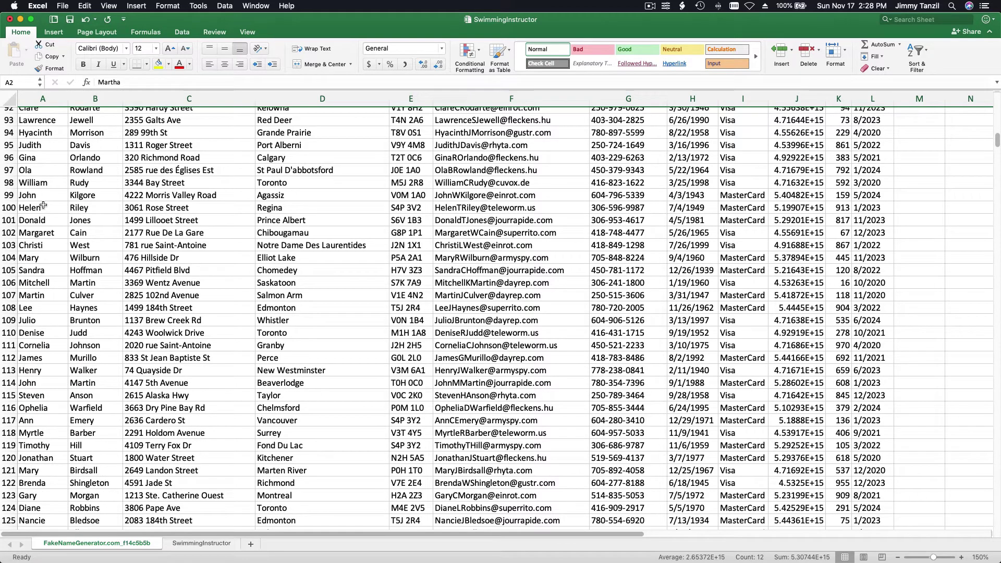
shift+click(8, 220)
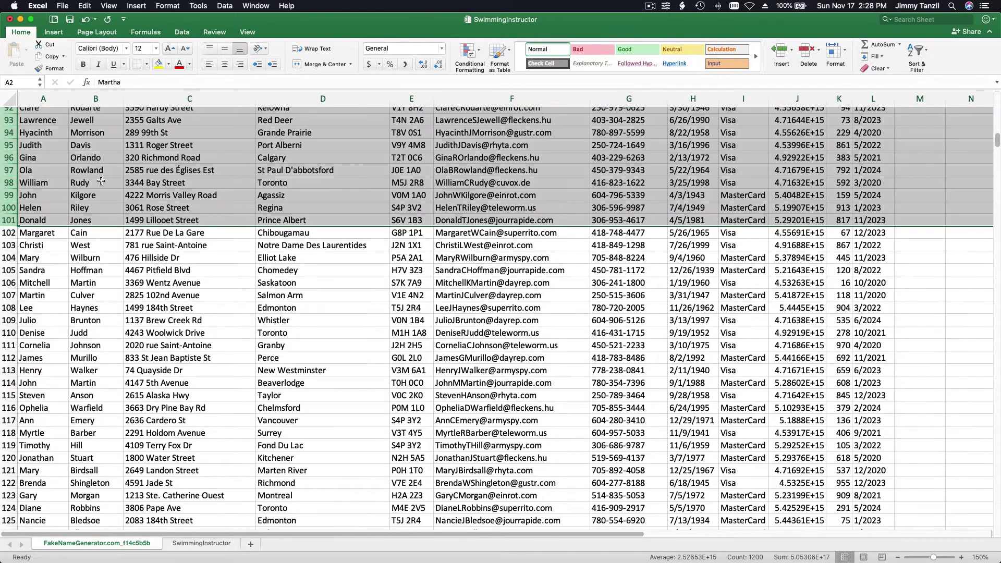
right_click(107, 182)
click(151, 248)
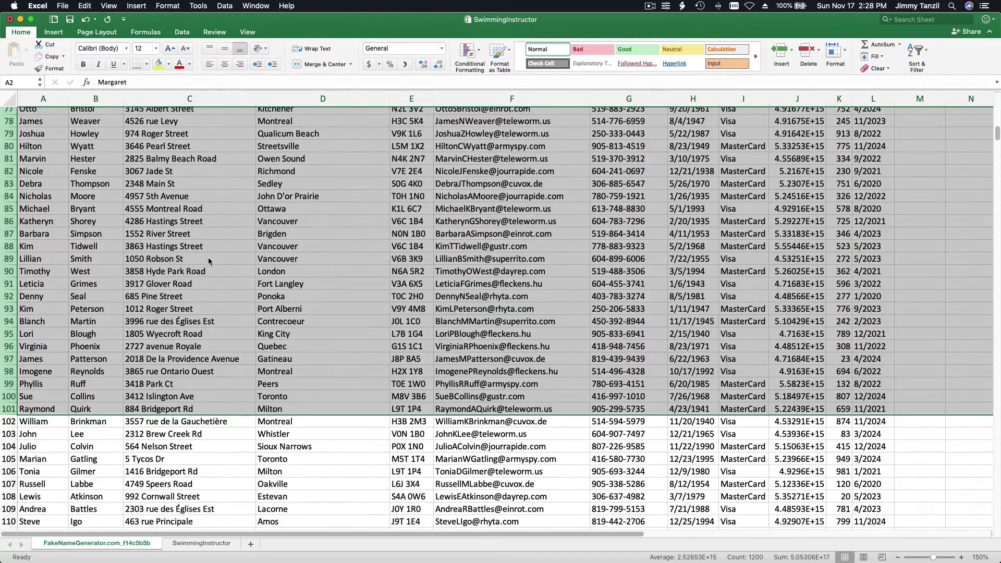
scroll(168, 204, up, 15)
click(168, 204)
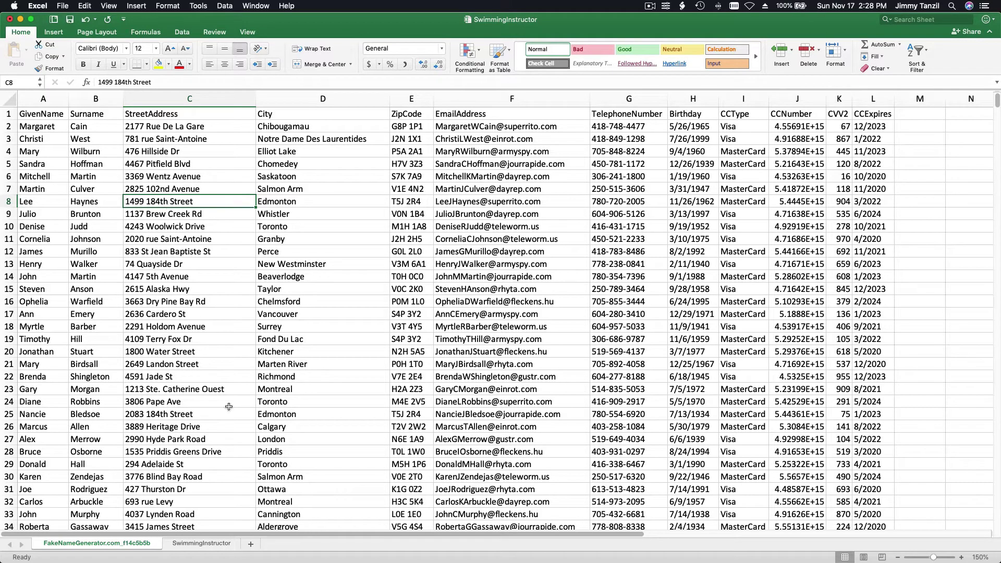
Step: Delete the SwimmingInstructor sheet from the workbook
click(207, 545)
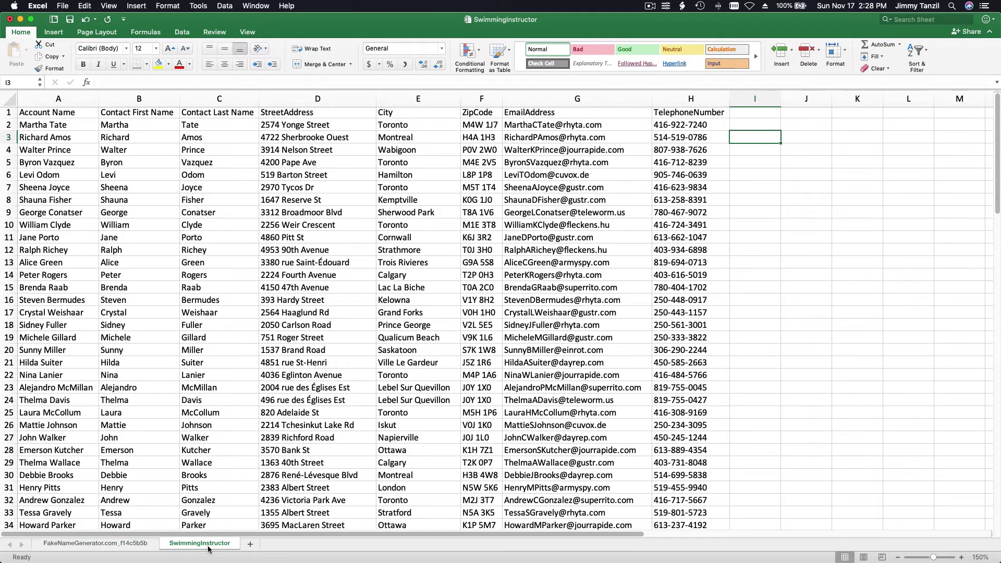
right_click(208, 549)
click(241, 462)
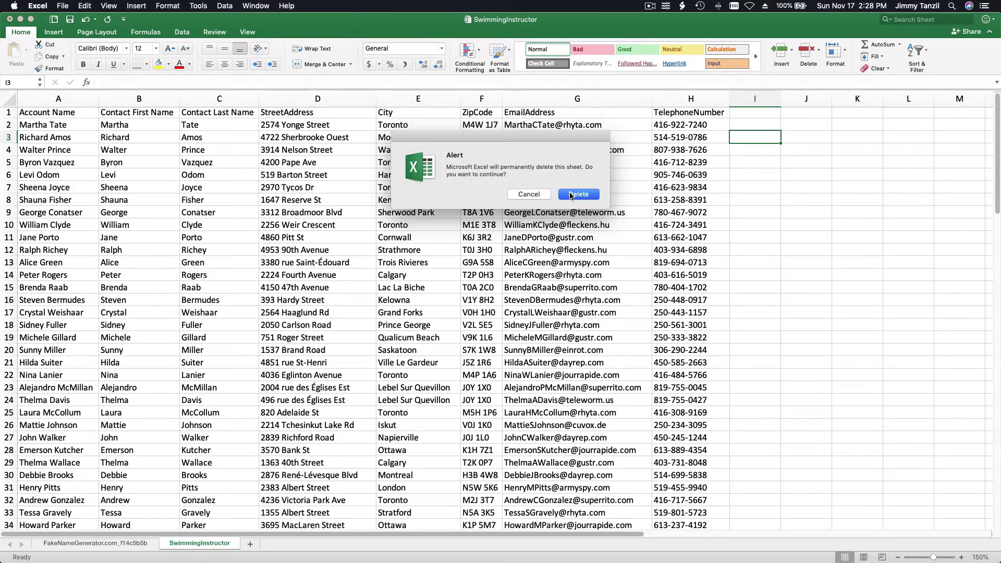
click(573, 195)
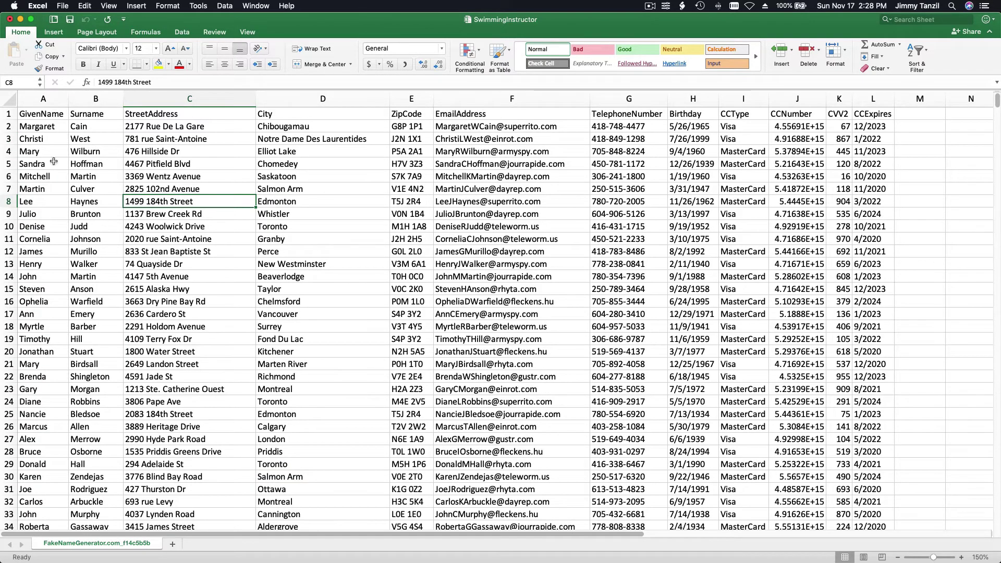
Step: Copy rows 1 to 51 of the FakeNameGenerator sheet, header included, into a new sheet
click(8, 114)
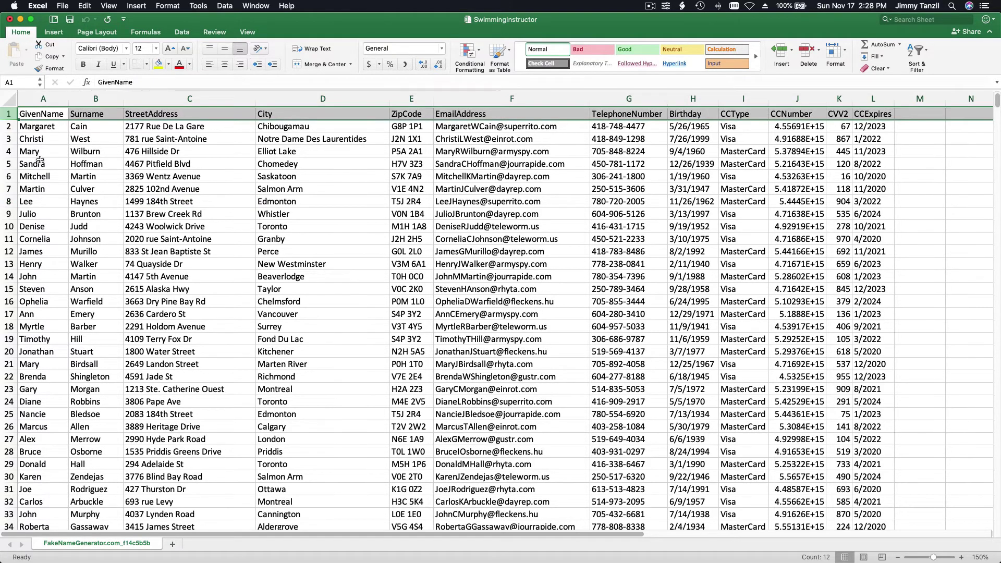
scroll(81, 217, down, 10)
scroll(81, 217, down, 6)
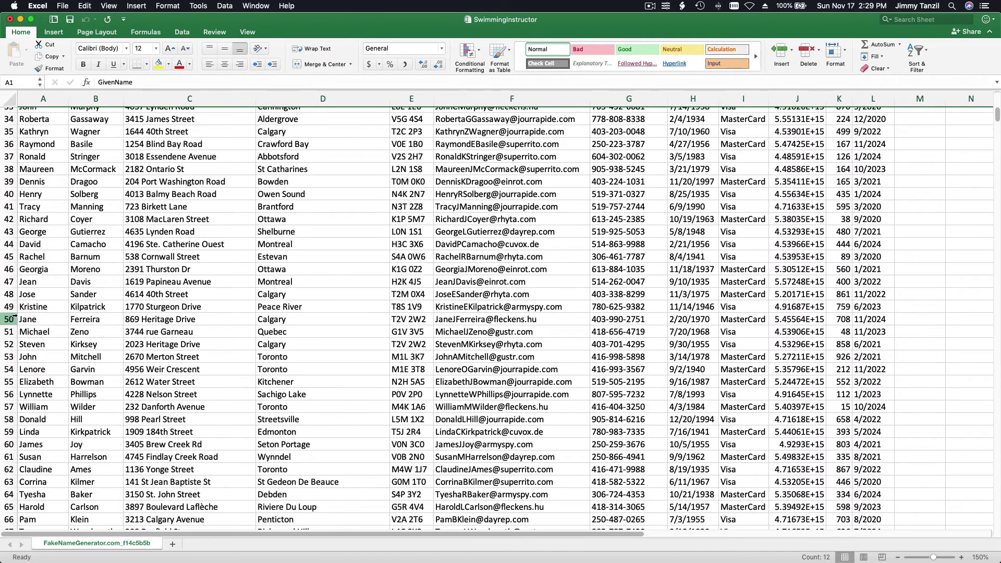
shift+click(9, 332)
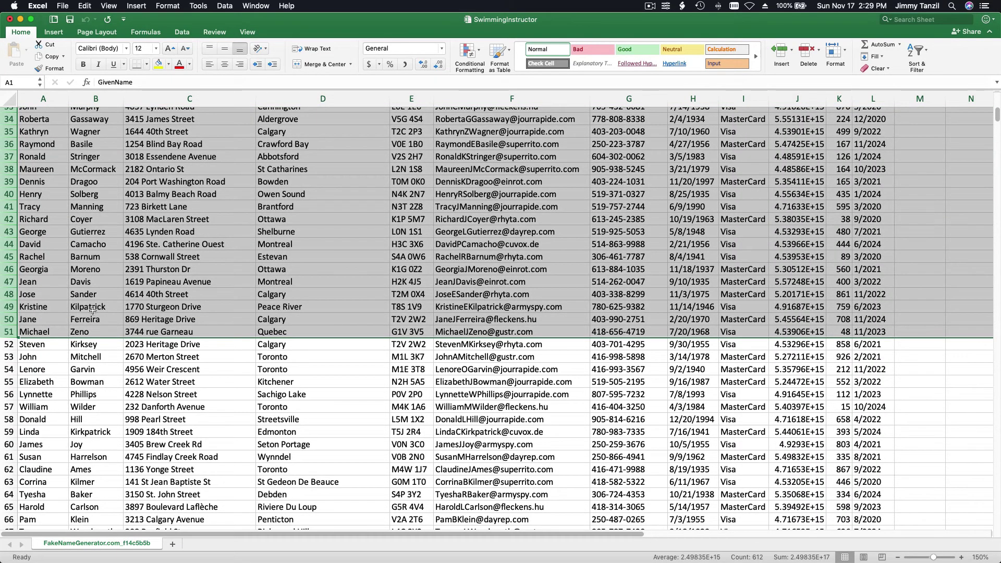
scroll(105, 239, up, 16)
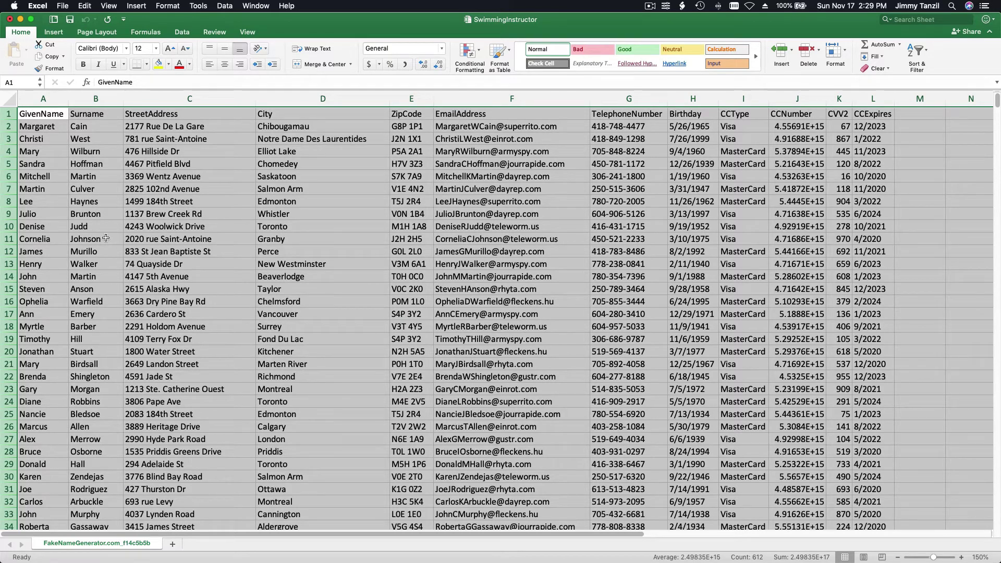
right_click(165, 263)
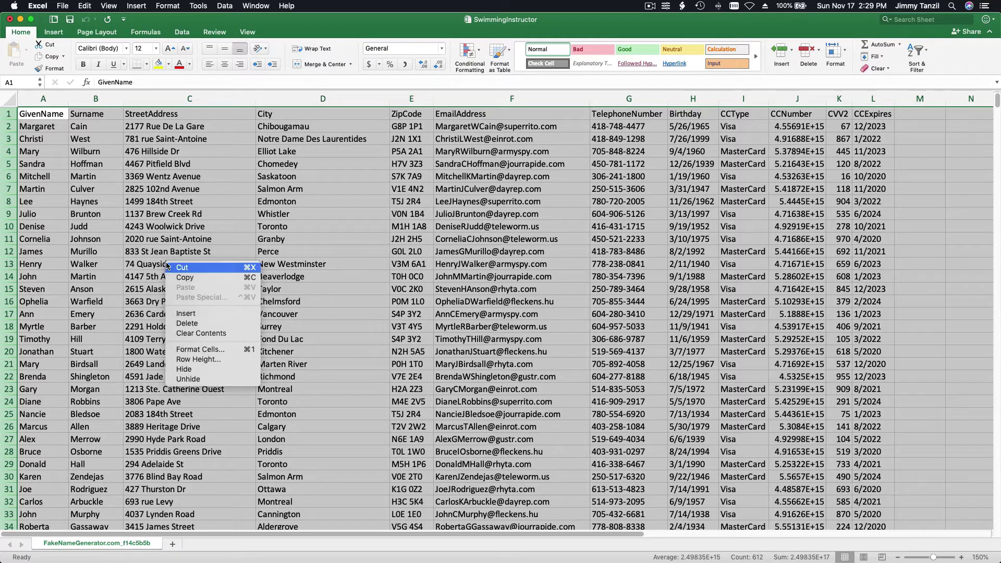
click(195, 277)
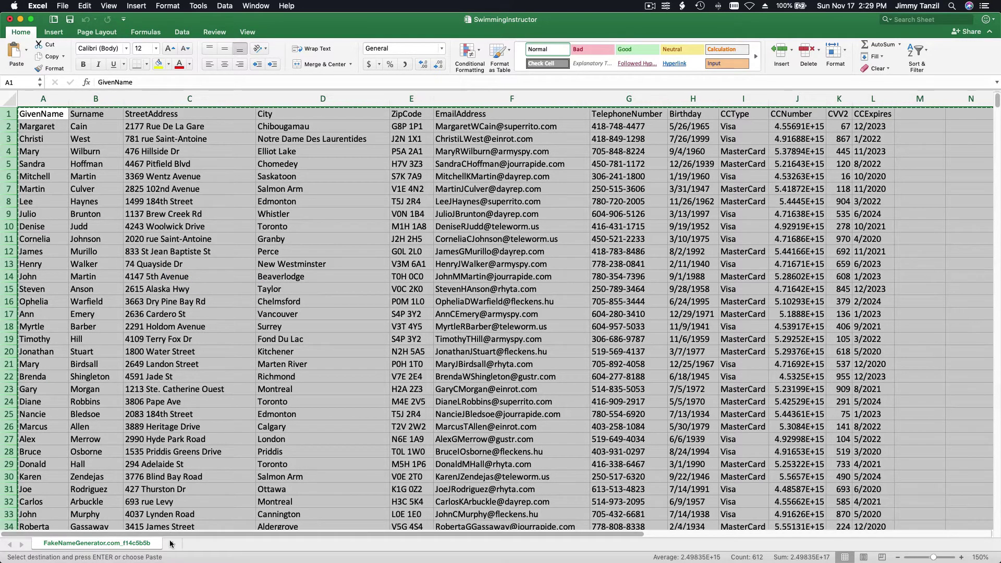
click(172, 543)
key(super+v)
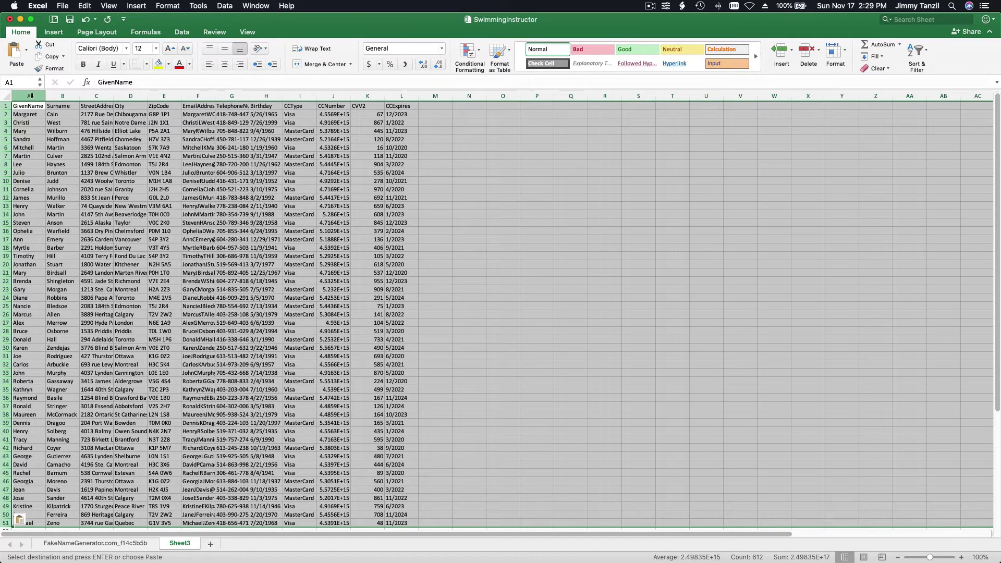
Step: Zoom the new sheet to 150% and auto-fit the width of all its columns
click(46, 94)
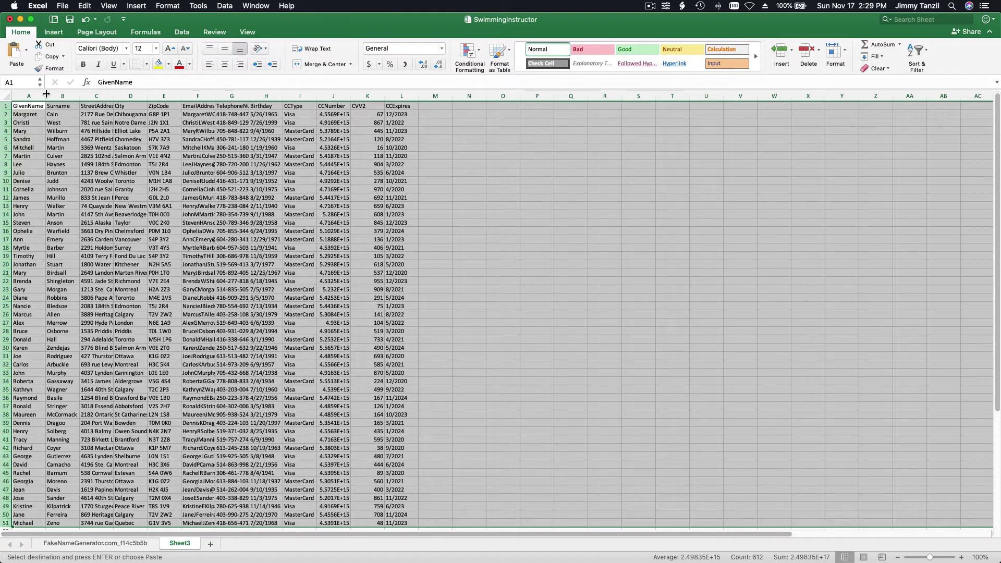
click(46, 94)
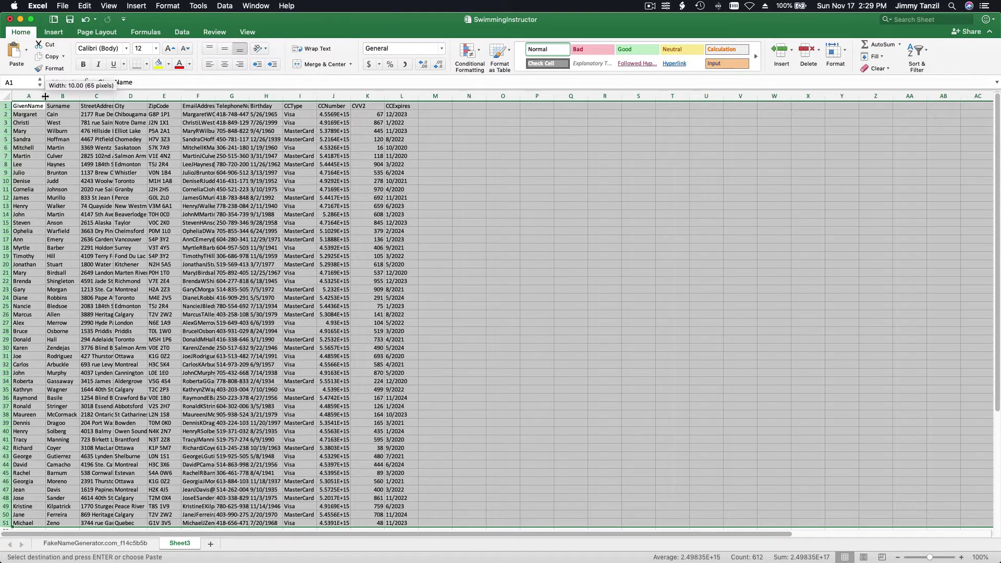
click(7, 95)
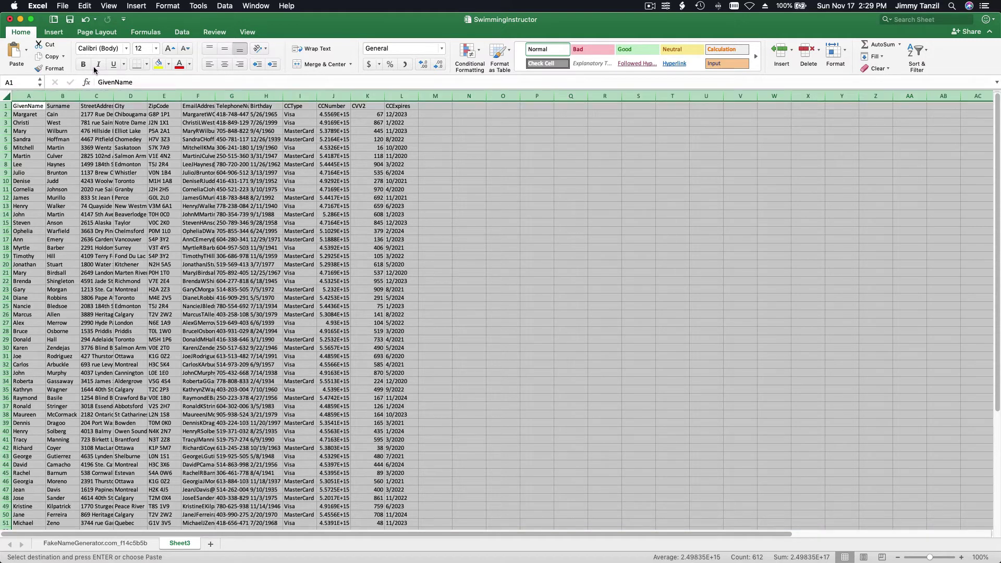
click(109, 5)
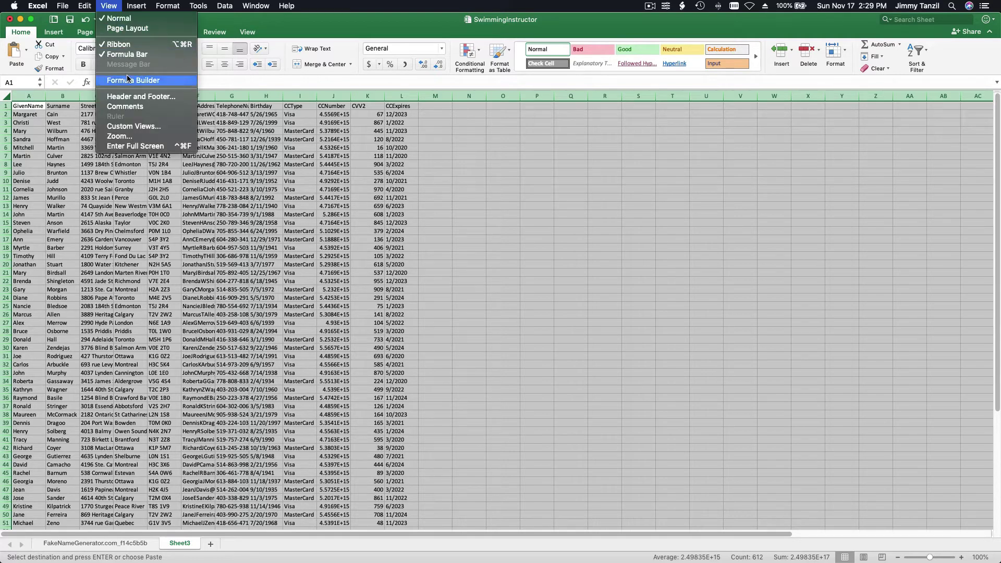
click(119, 136)
click(482, 159)
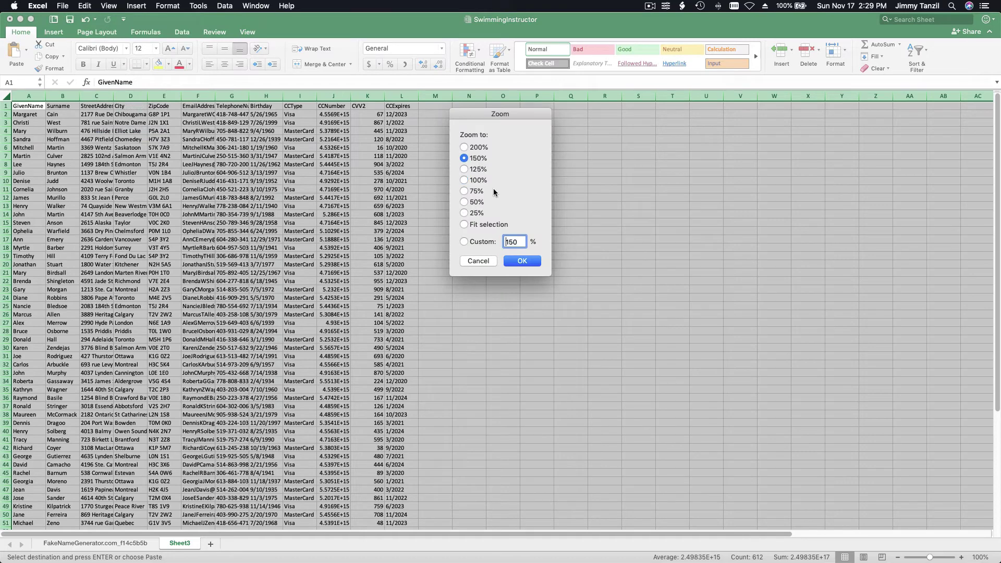
click(524, 262)
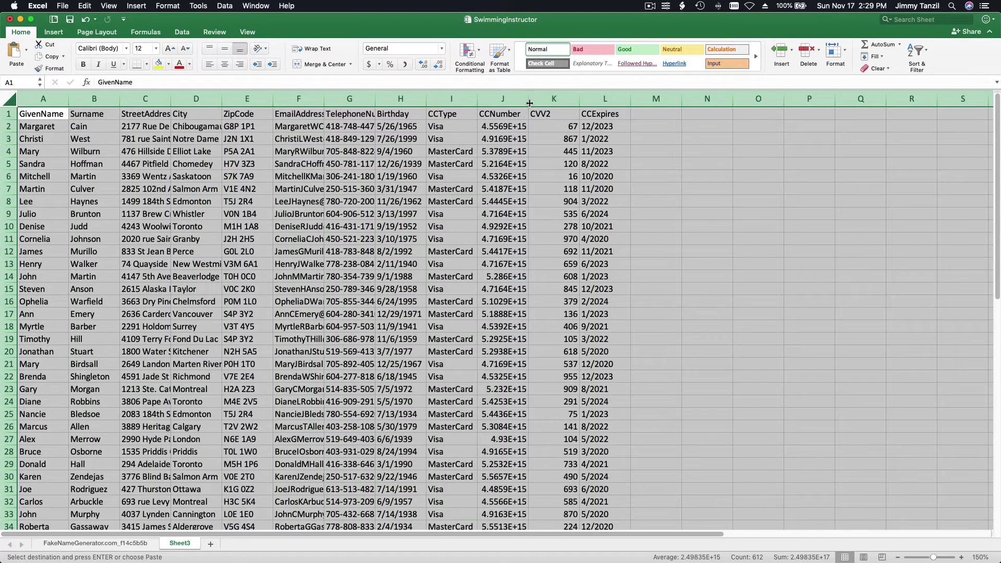
drag(528, 99, 683, 100)
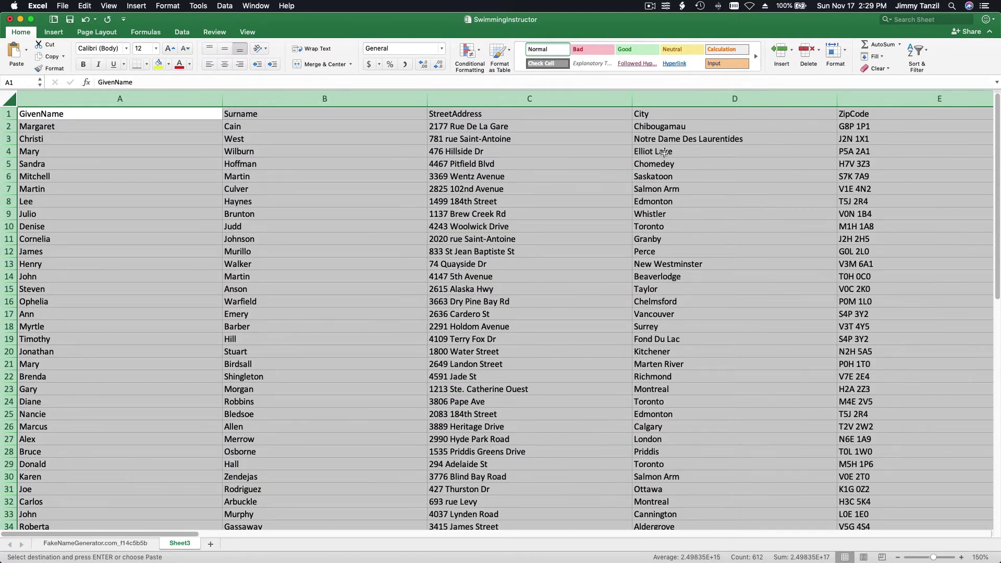
double_click(222, 99)
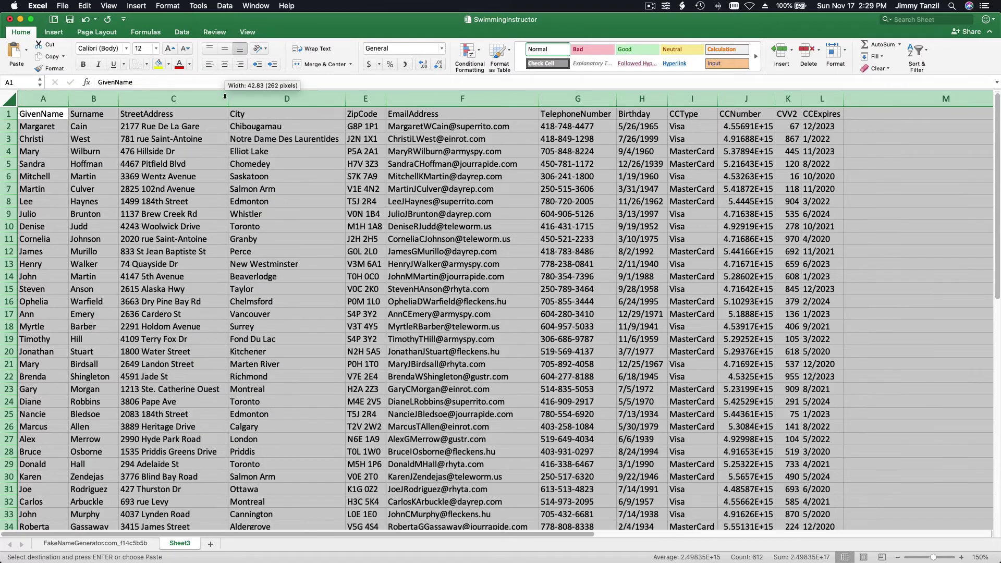
Step: Insert a column before GivenName, give it the header "Account Name" and auto-fit its width
click(47, 92)
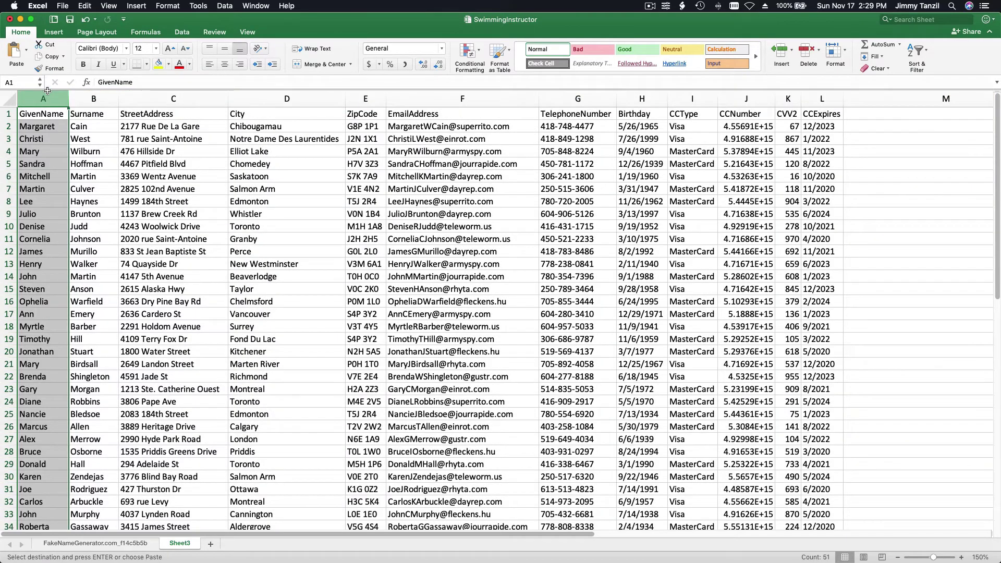
right_click(46, 92)
click(73, 141)
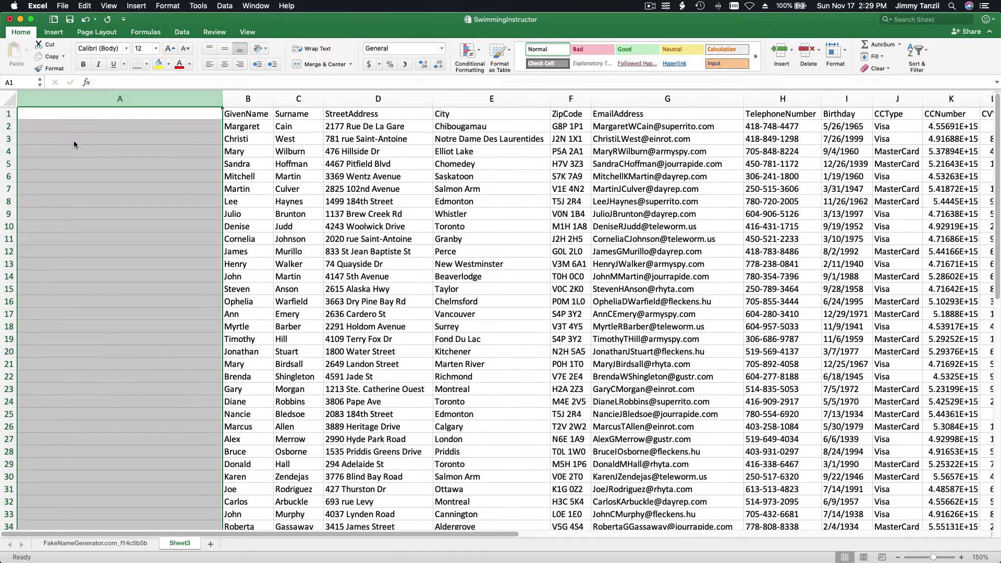
text(Account Name)
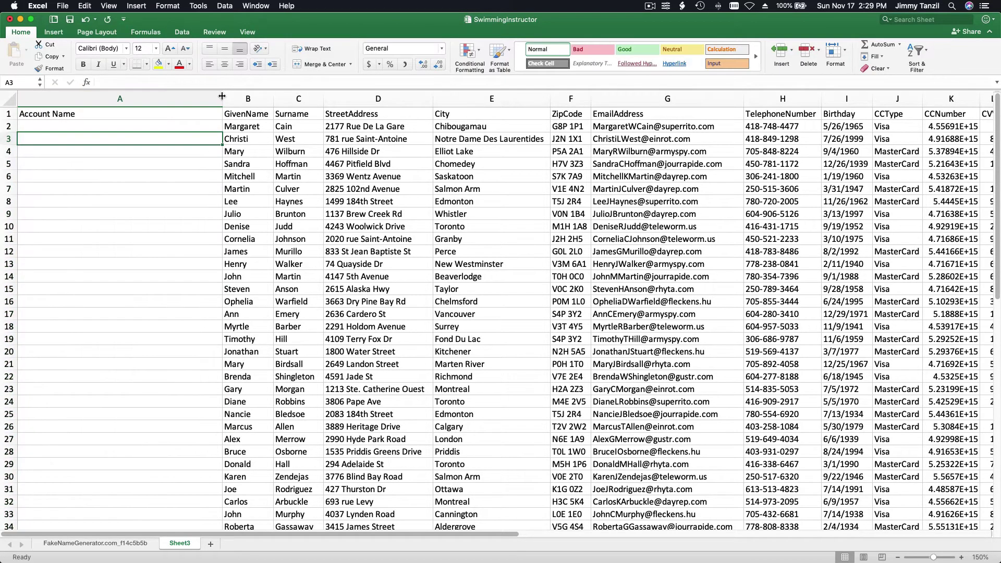
double_click(223, 99)
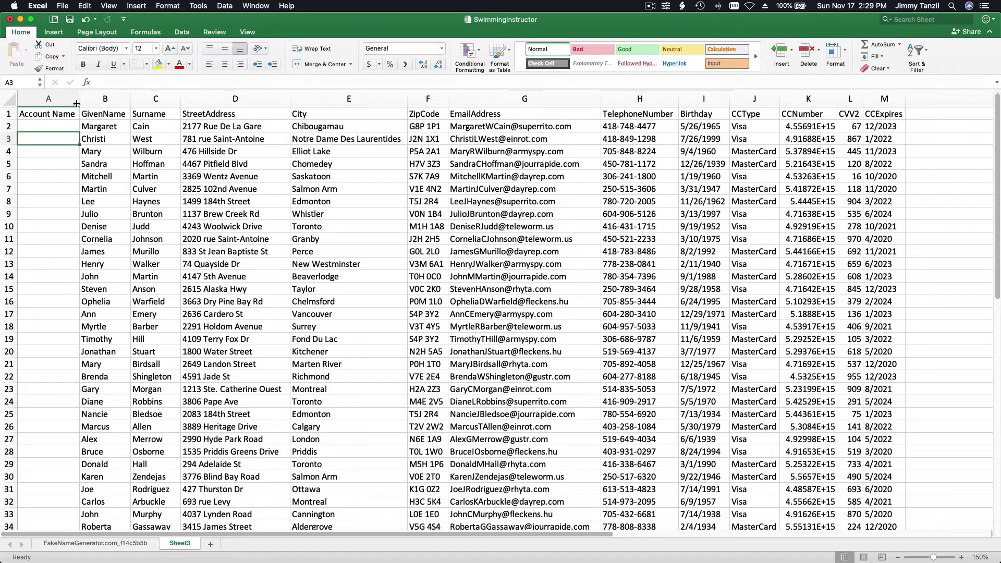
Step: Enter the formula =CONCATENATE(B2," ",C2) in cell A2 to join the given name and surname
click(68, 127)
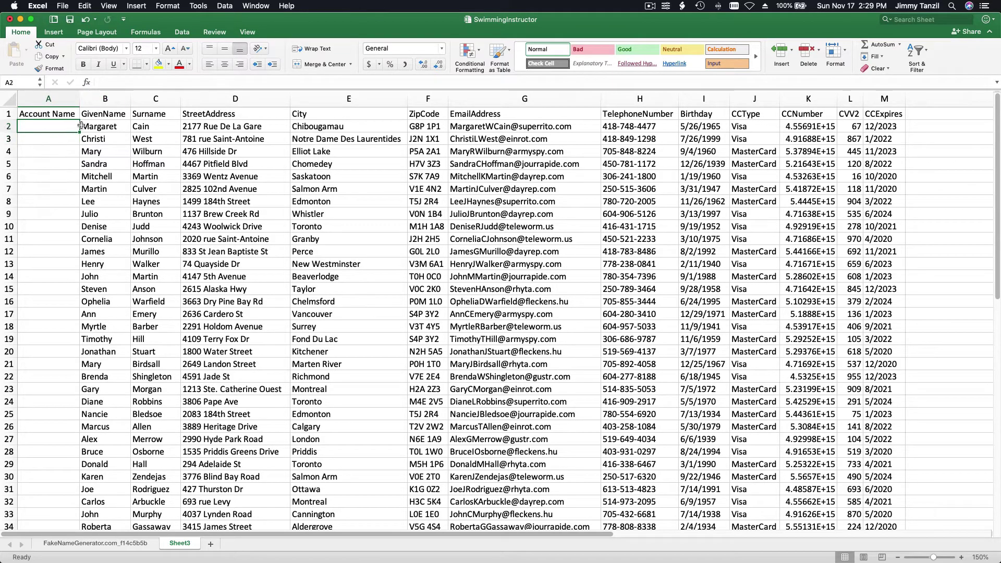
text(=)
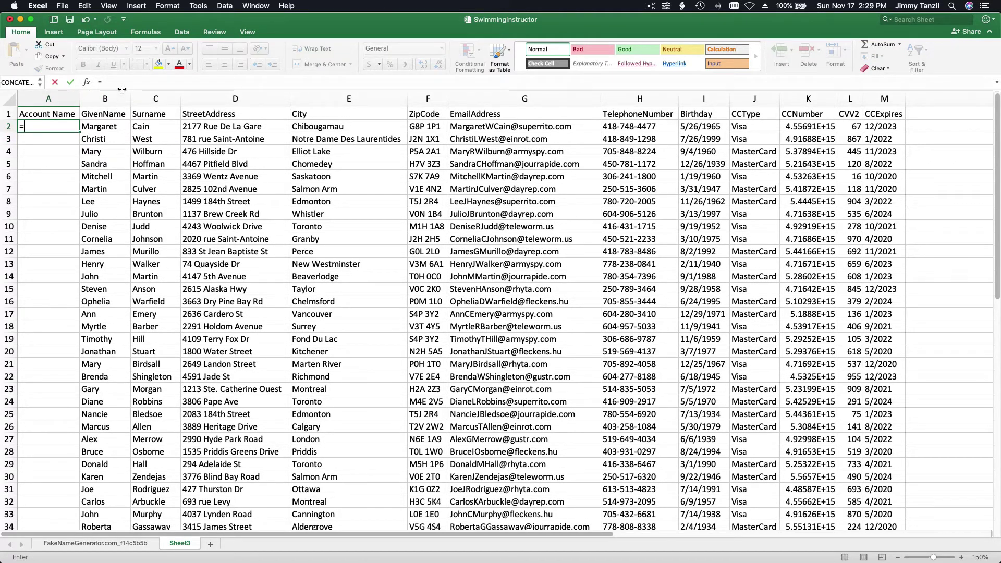
click(122, 83)
text(Concate)
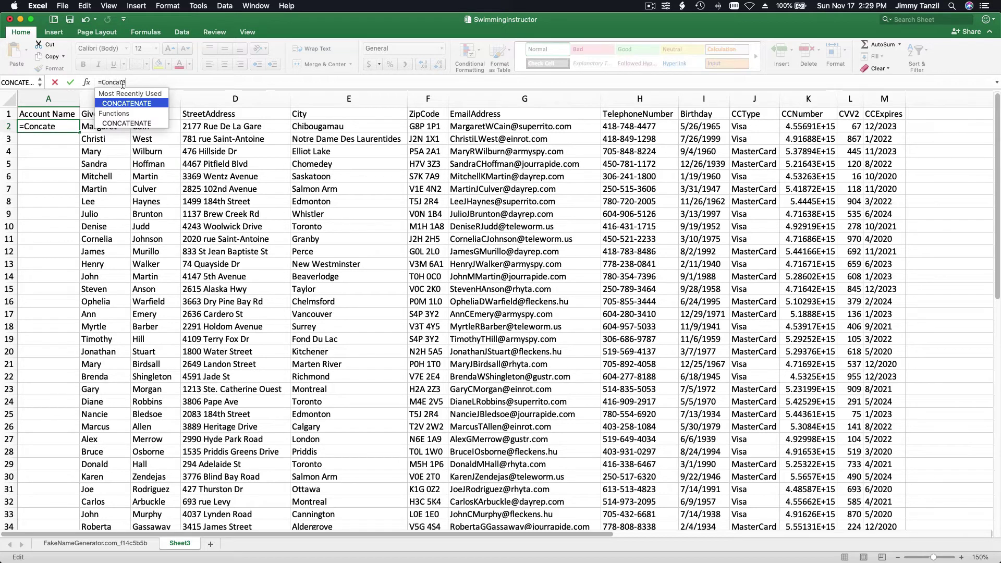
text(nate()
click(113, 123)
text(," ",)
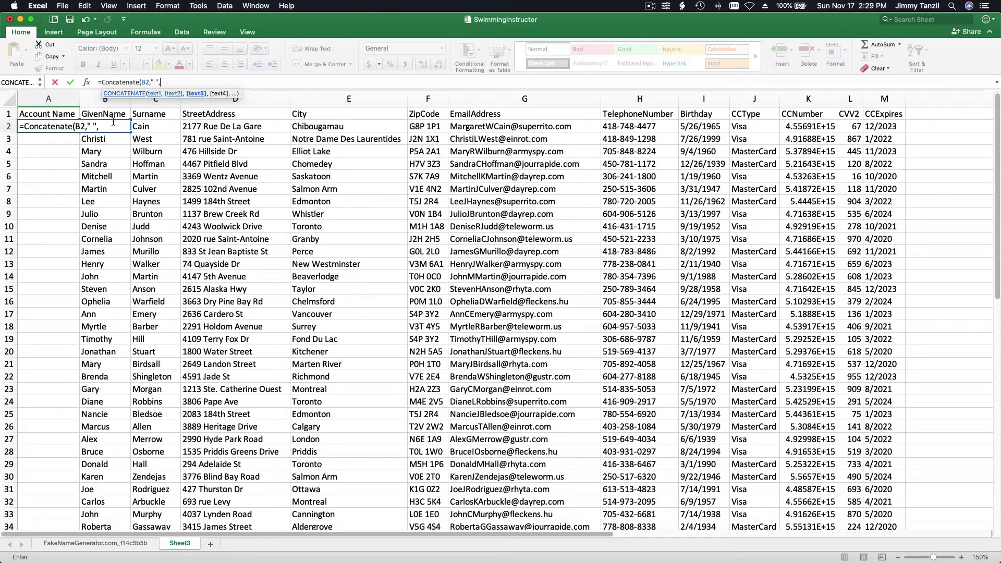
click(143, 127)
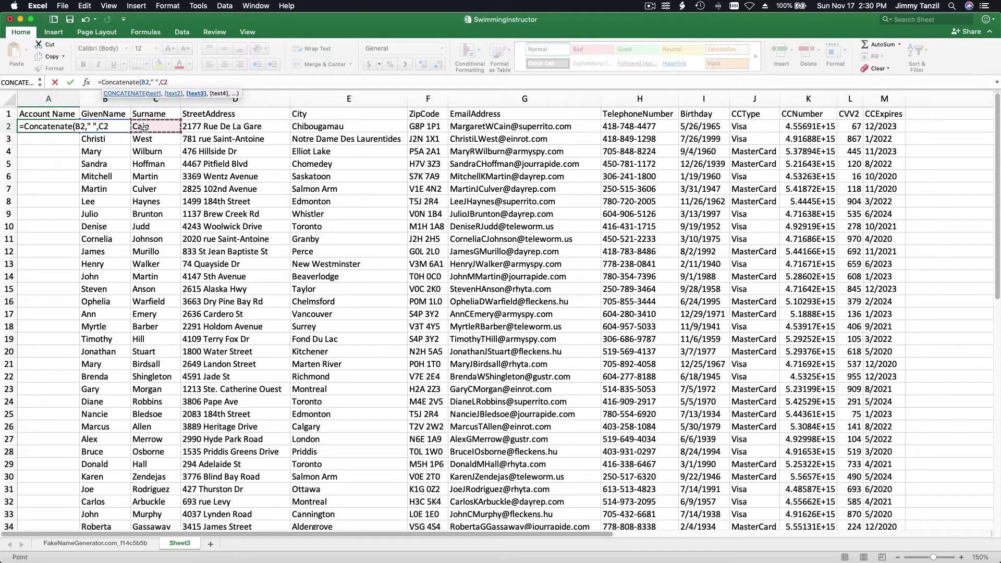
text())
key(Return)
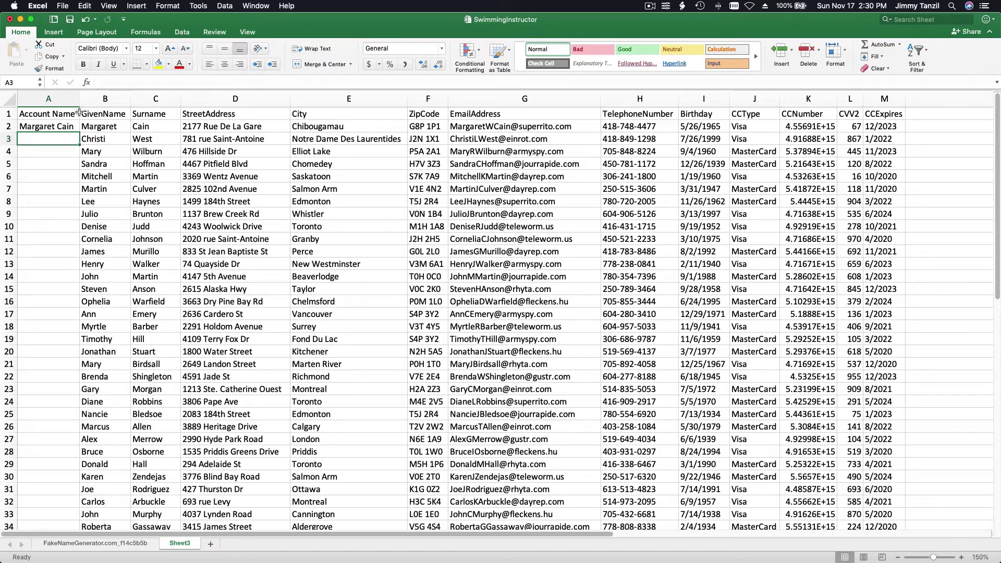
Step: Fill the A2 formula down the Account Name column for all records and auto-fit the column width
click(76, 129)
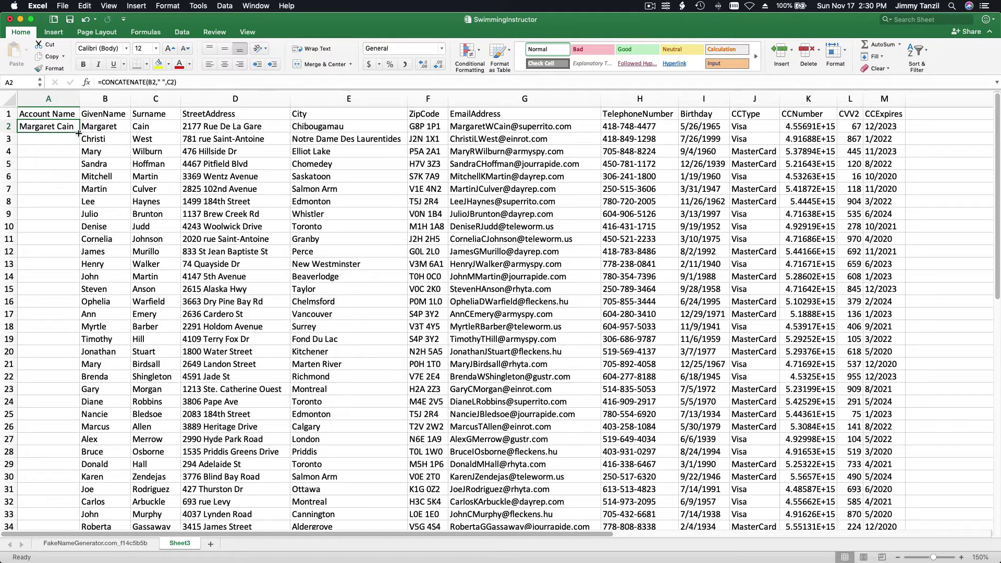
double_click(78, 133)
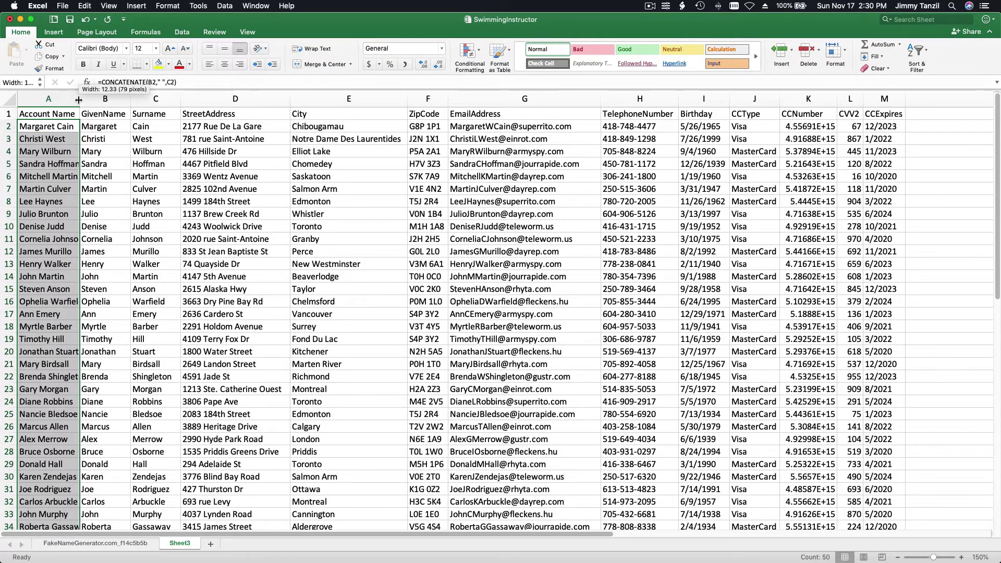
double_click(80, 100)
click(137, 189)
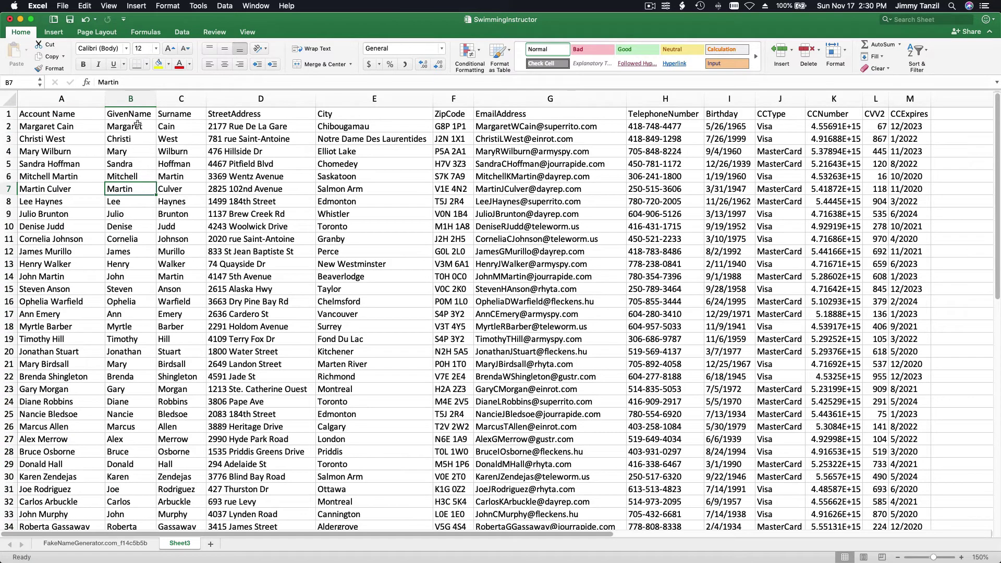
Step: Rename the GivenName header in B1 to "Contact First Name" and auto-fit the column
click(134, 109)
text(Conta)
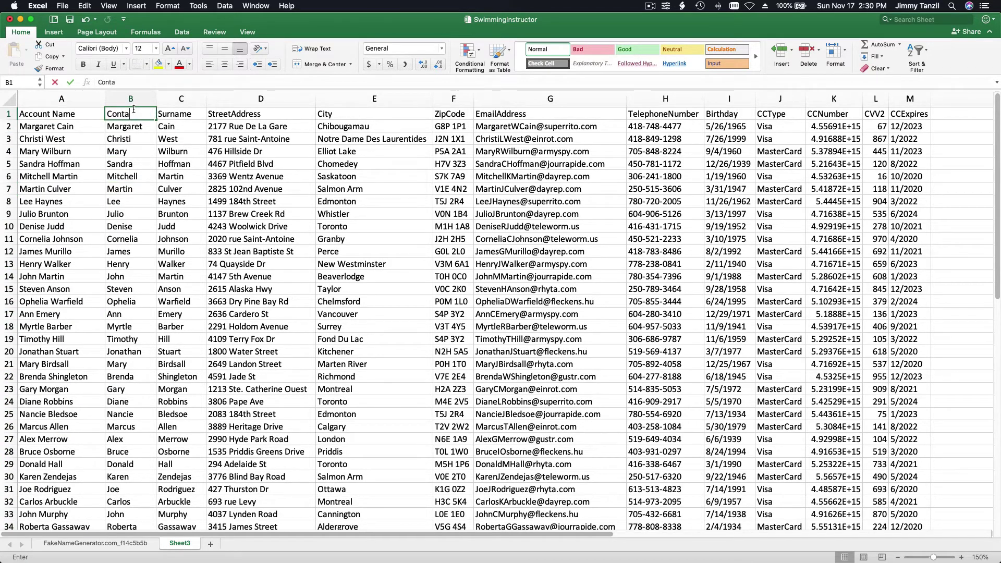
text(ct First Name)
click(167, 149)
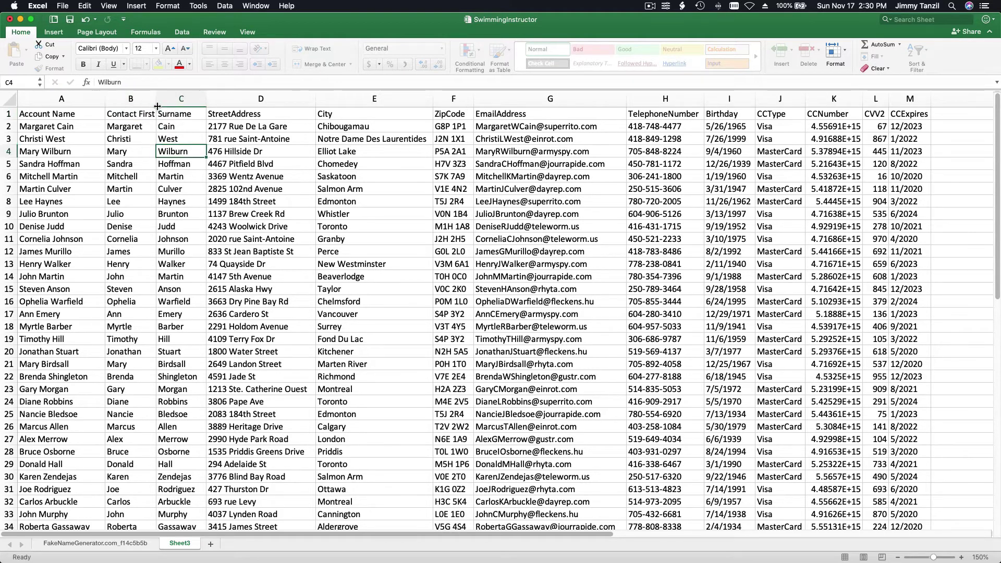
double_click(157, 100)
Step: Rename the Surname header in C1 to "Contact Last Name" and auto-fit the column
click(204, 114)
double_click(205, 115)
text(Contact Last Name)
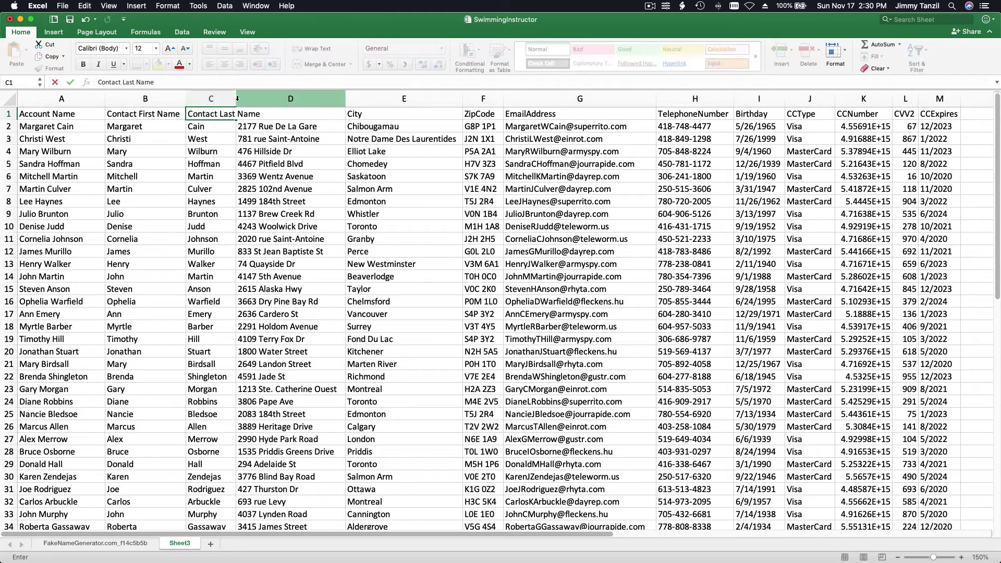
click(236, 98)
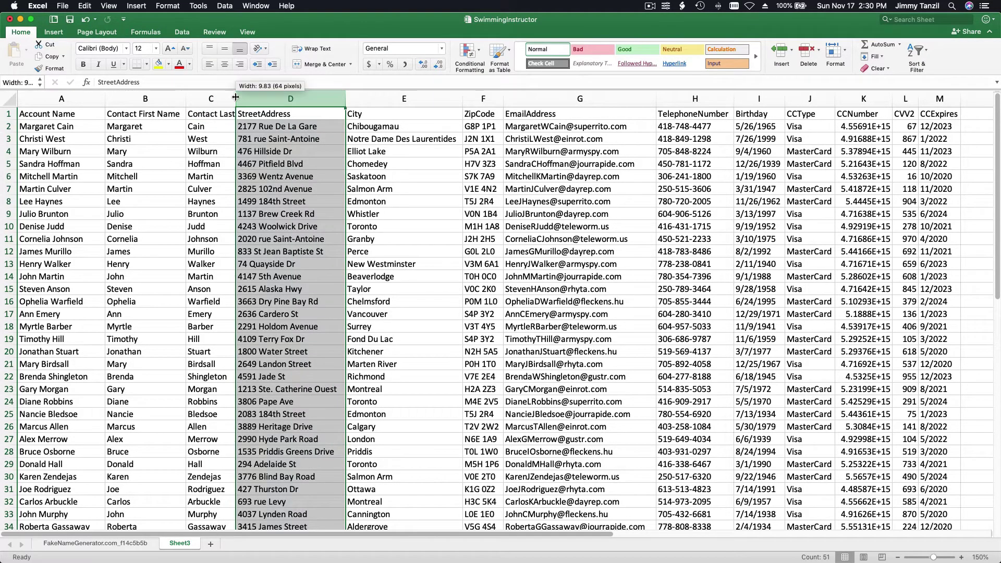
double_click(236, 98)
Step: Delete the Birthday column from the sheet
scroll(355, 174, right, 3)
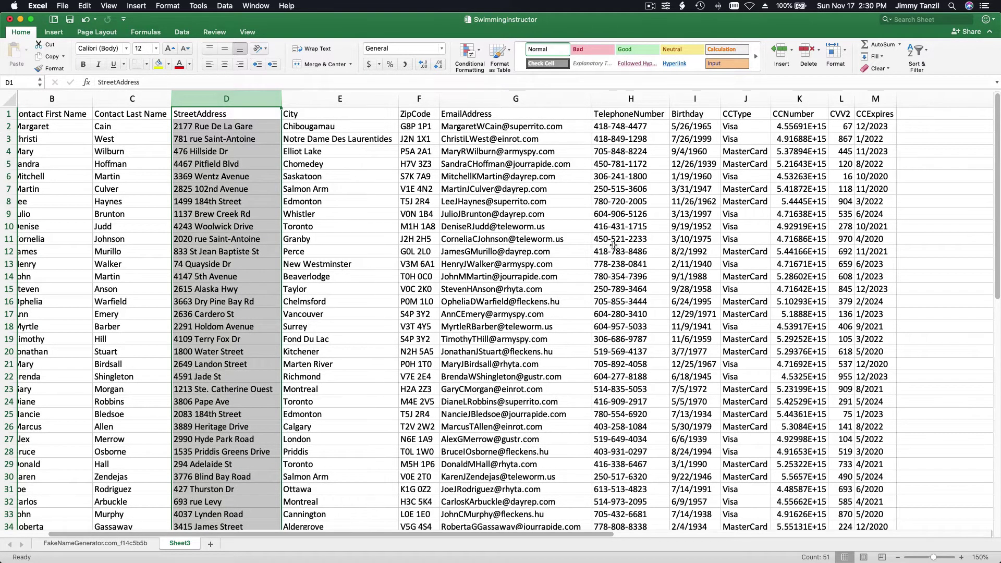
scroll(678, 250, left, 1)
scroll(677, 251, right, 2)
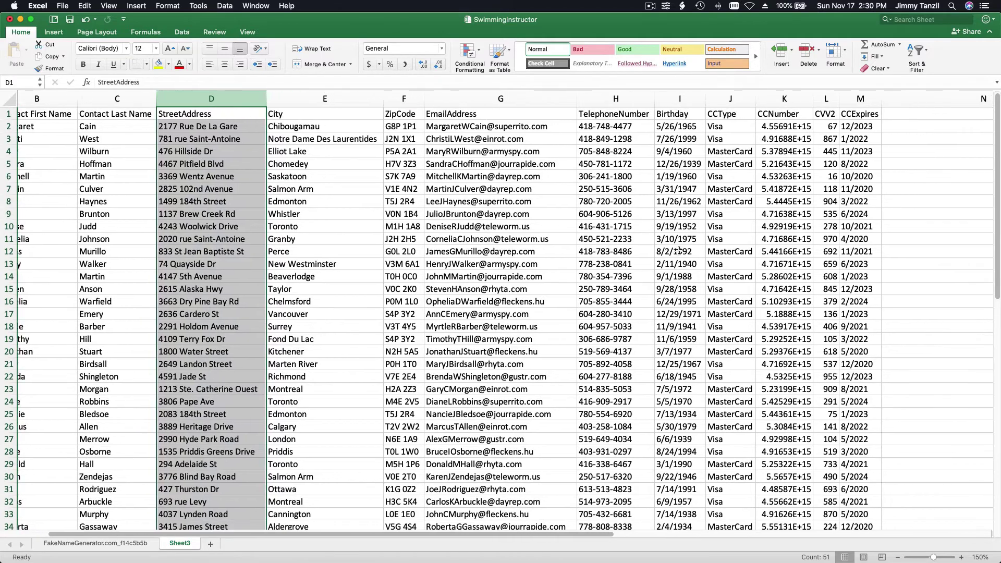
click(681, 99)
right_click(681, 142)
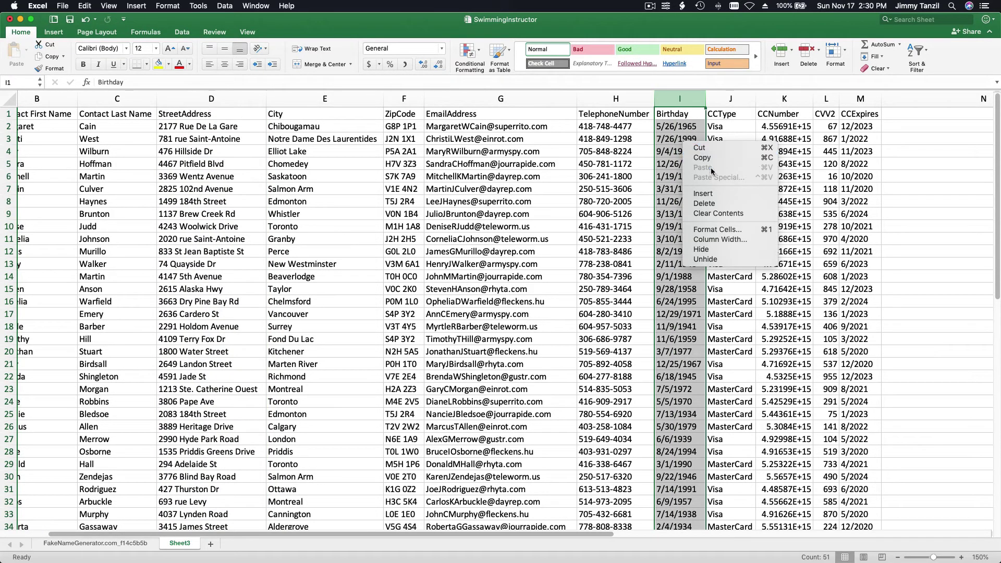
click(711, 204)
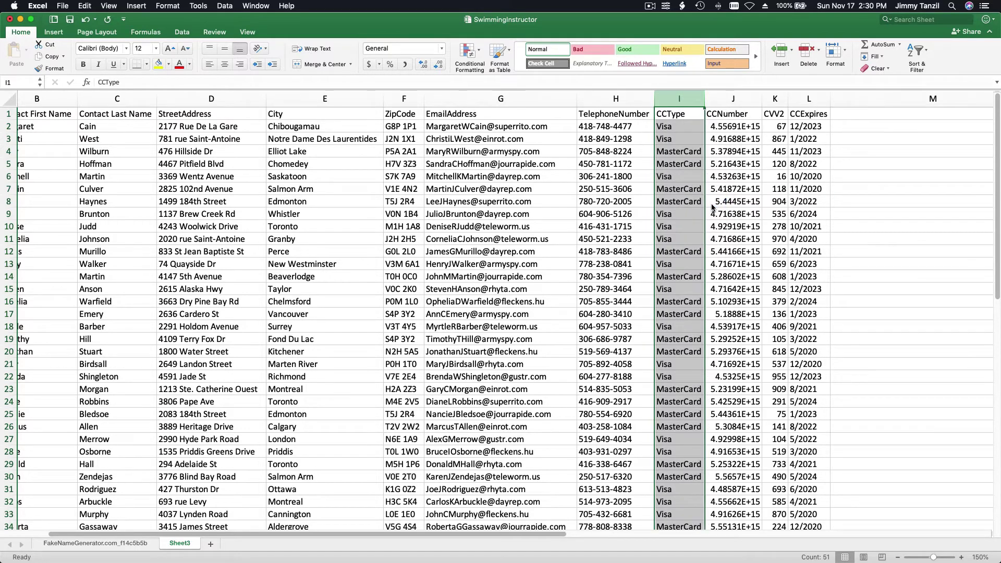
click(620, 217)
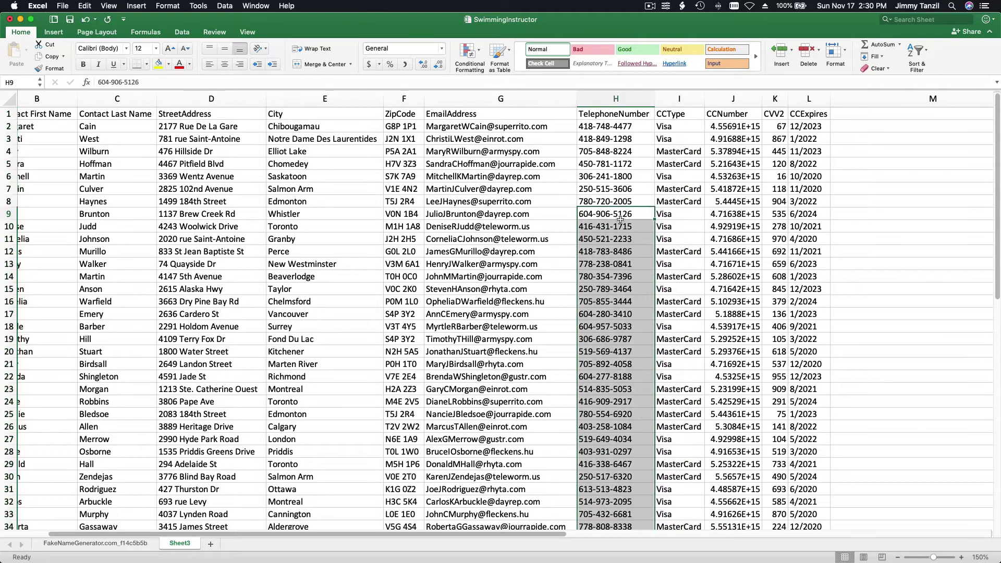
scroll(621, 219, left, 4)
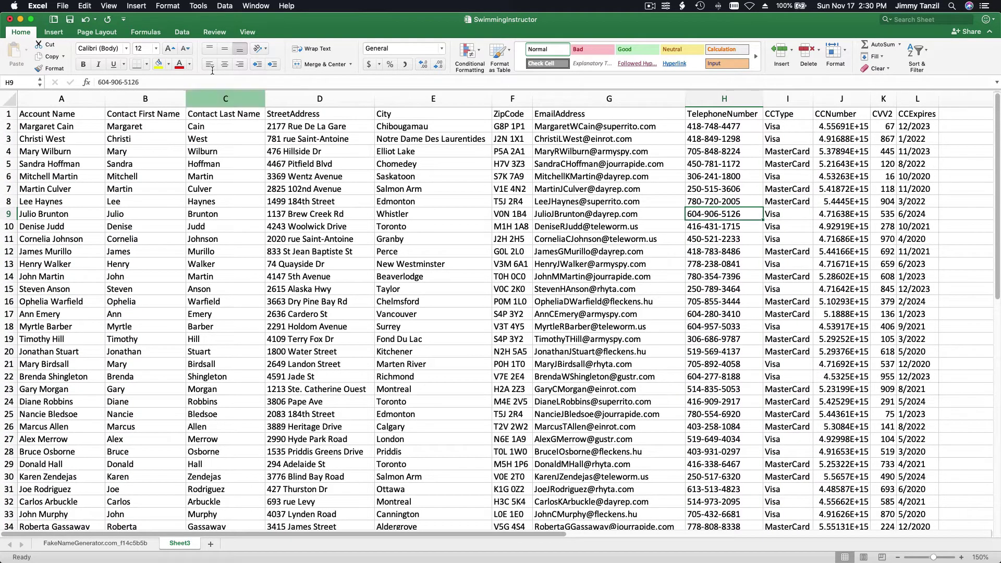
Step: Save only the active sheet as Parents in CSV UTF-8 format in the Downloads folder, keeping that format
click(61, 5)
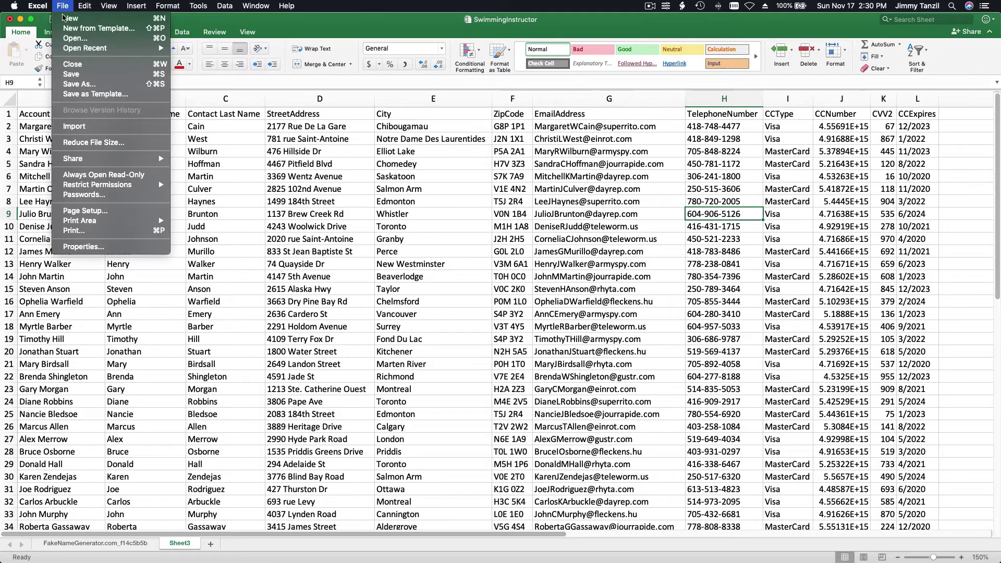
click(92, 84)
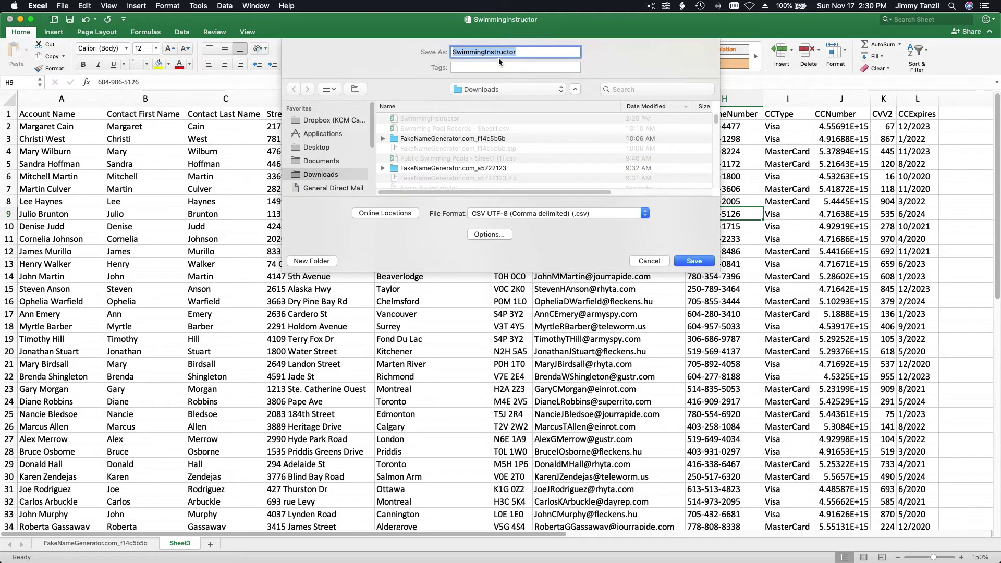
text(Parents)
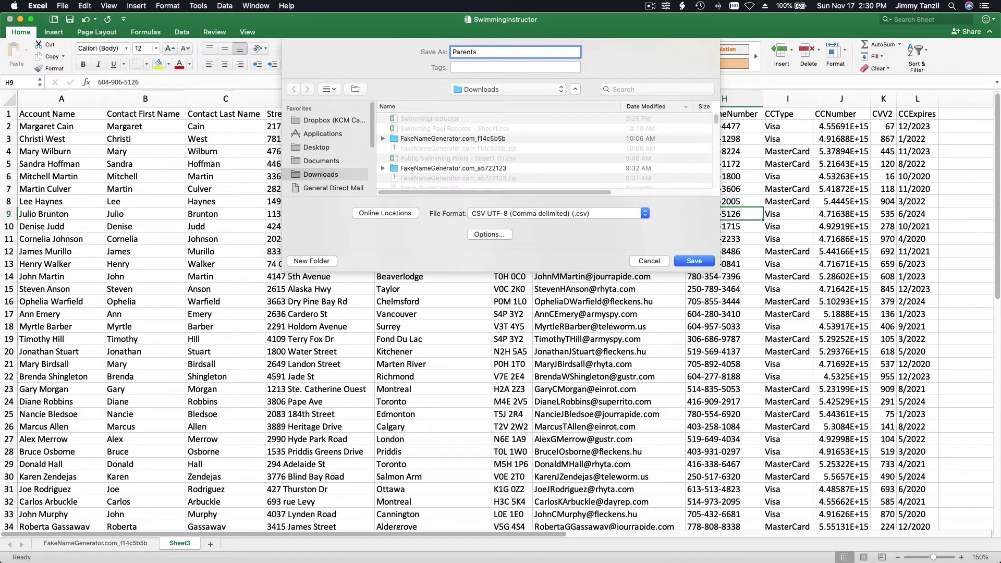
click(690, 262)
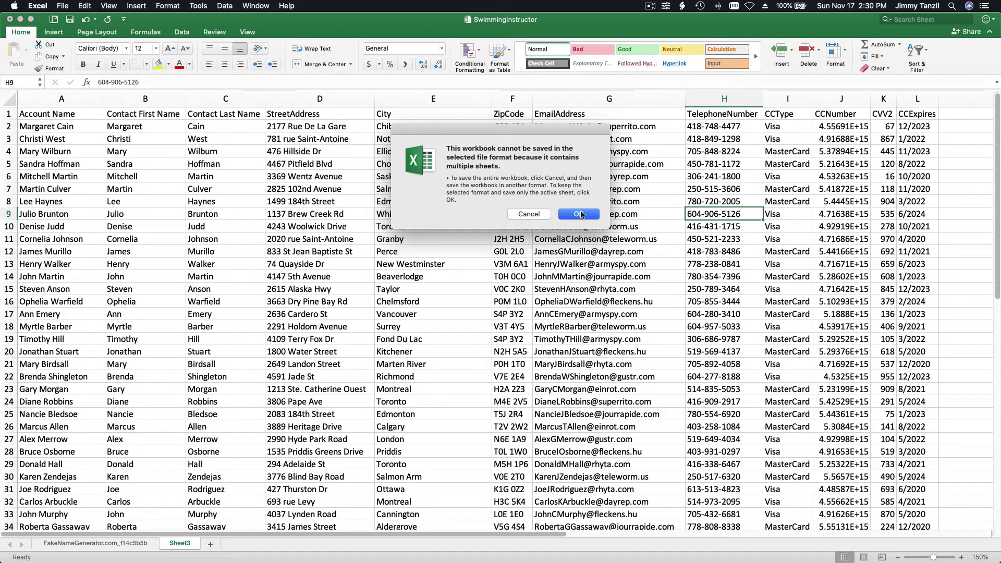
click(581, 213)
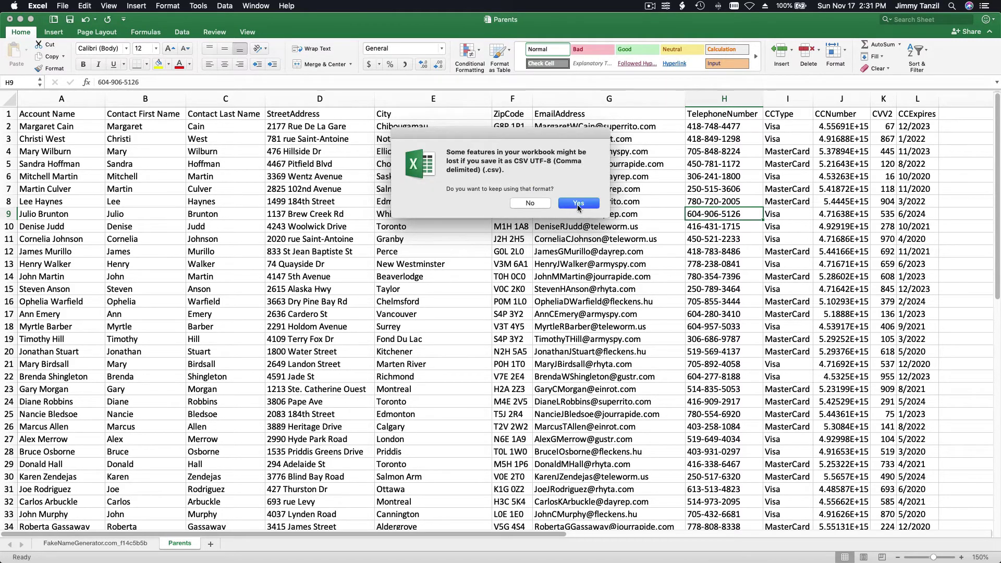
click(578, 204)
Step: Switch to Salesforce Setup in Chrome and launch the Data Import Wizard for a new import
mouse_move(408, 561)
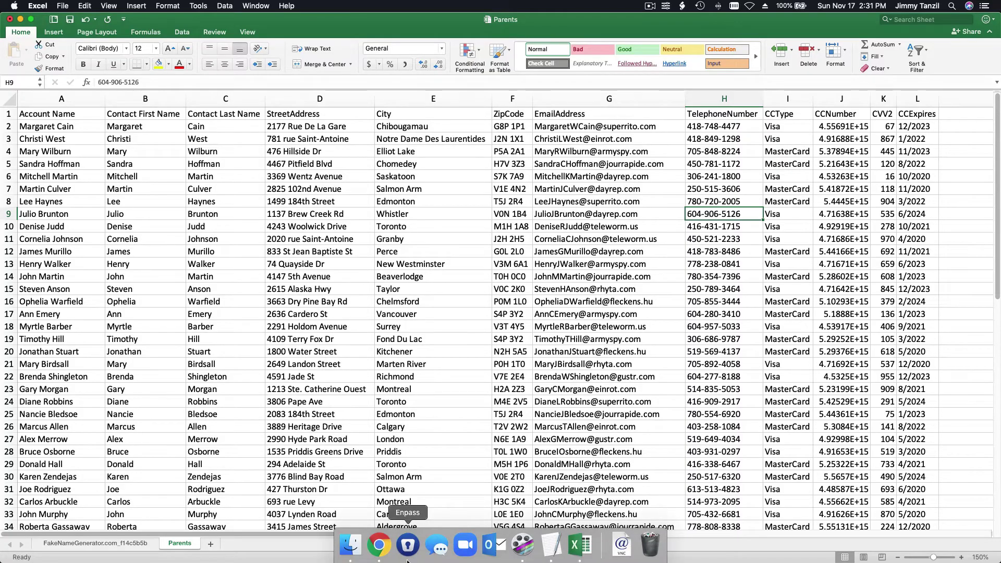
click(379, 546)
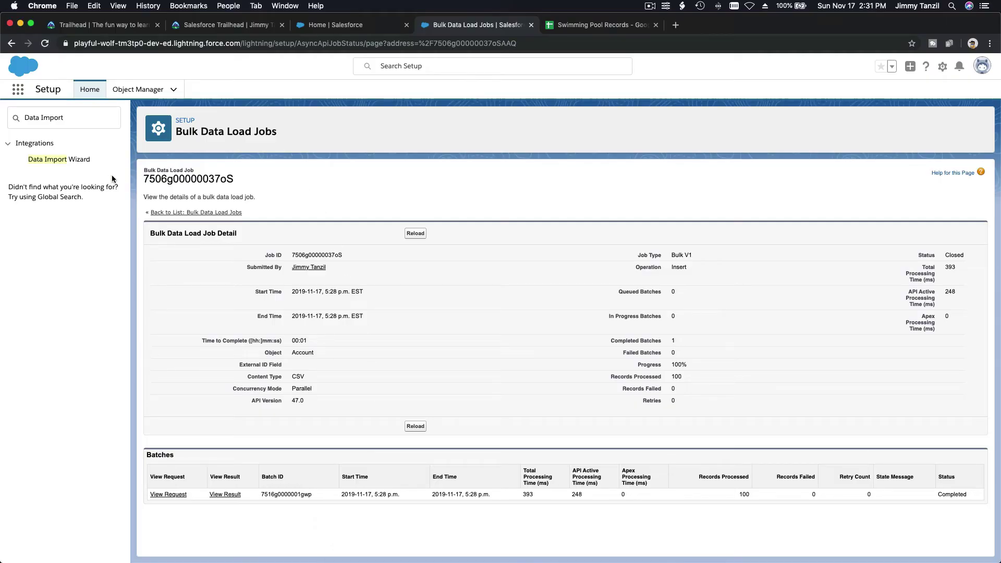
click(79, 159)
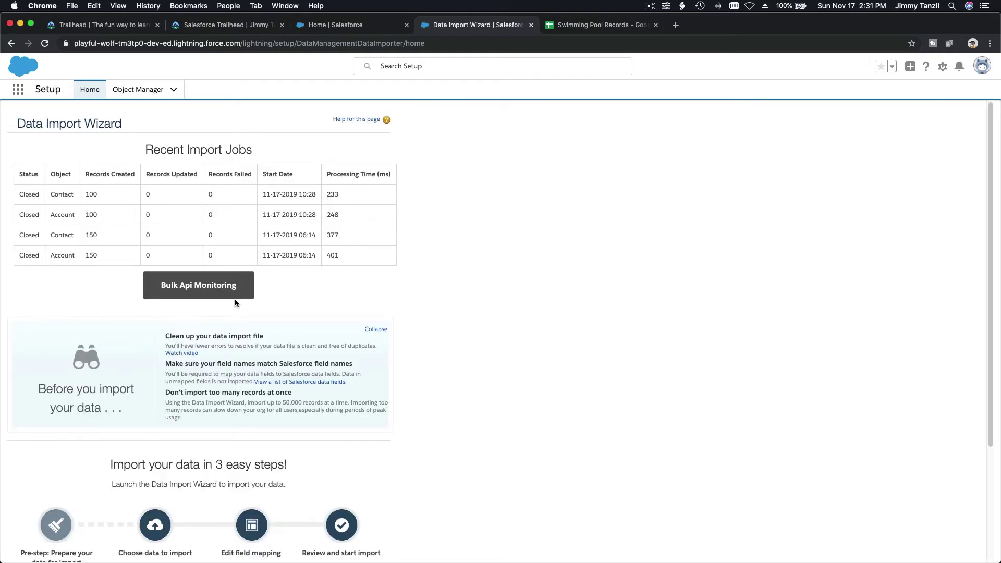
scroll(234, 302, down, 3)
click(216, 437)
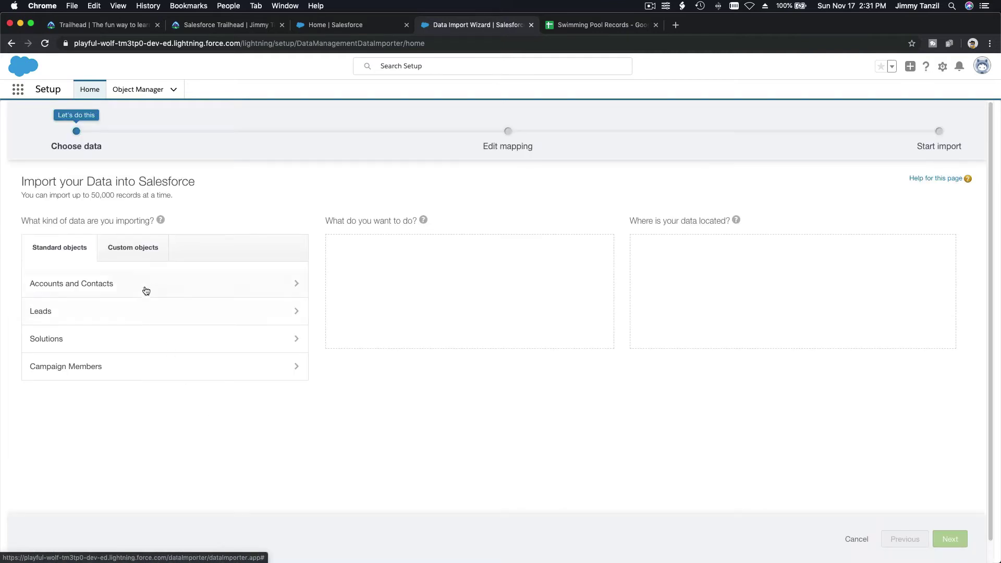
Step: Choose Accounts and Contacts as the import data and add new records with the Family record type
click(145, 285)
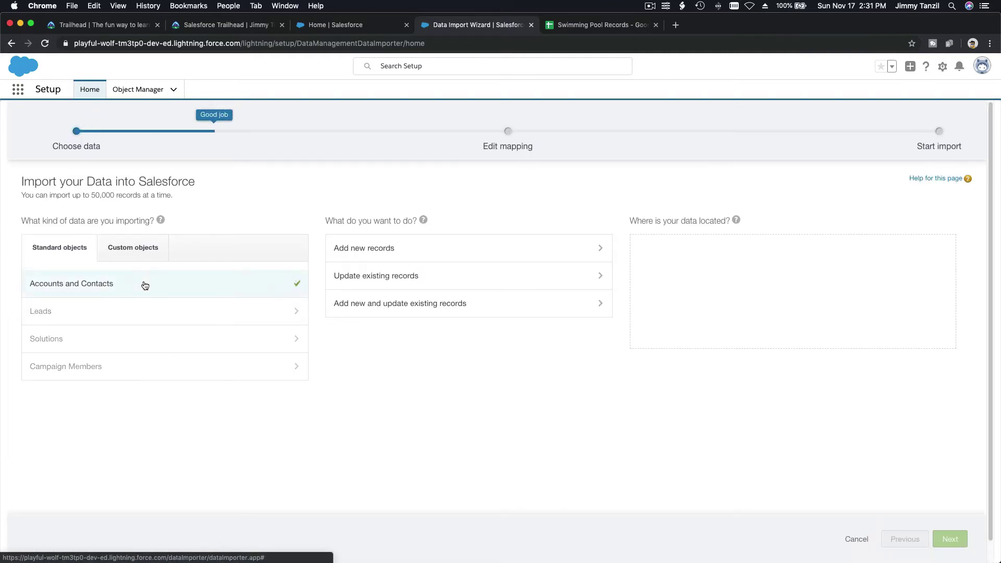
click(387, 262)
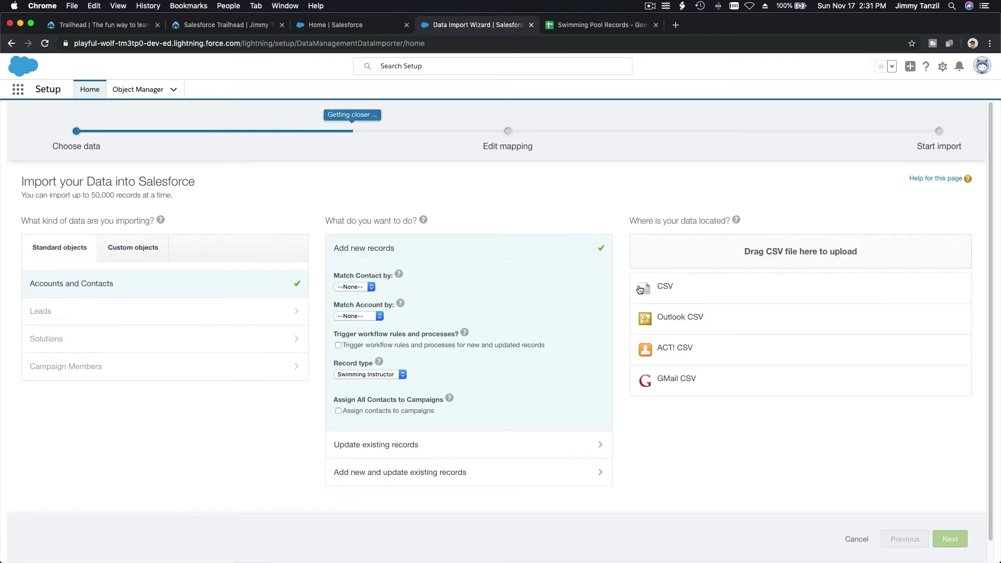
click(370, 375)
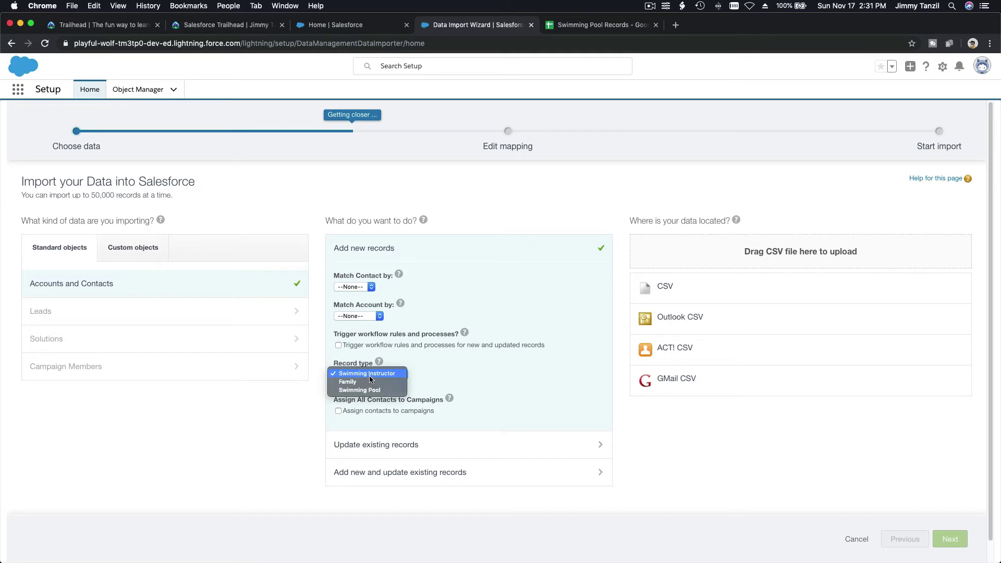
click(369, 382)
click(369, 389)
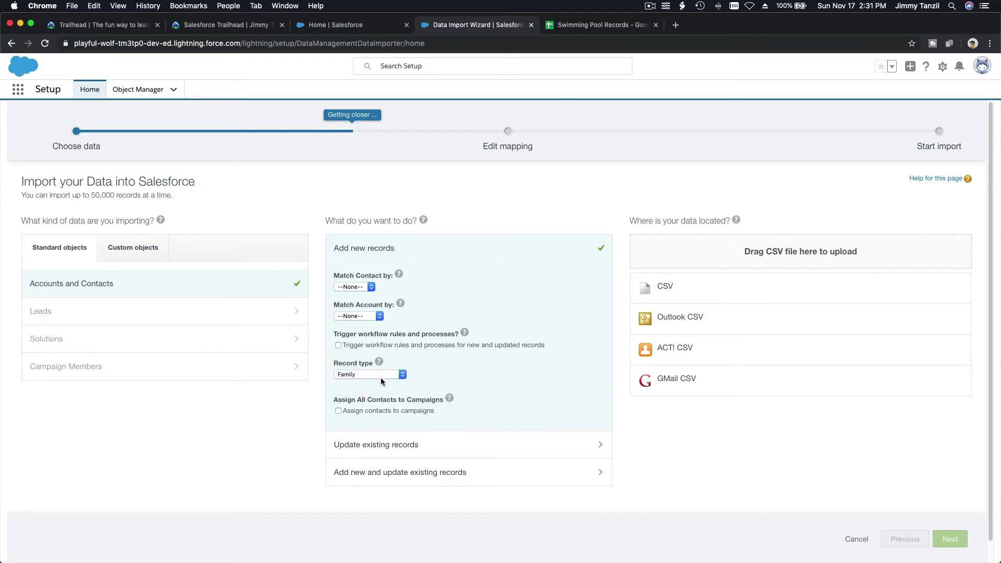
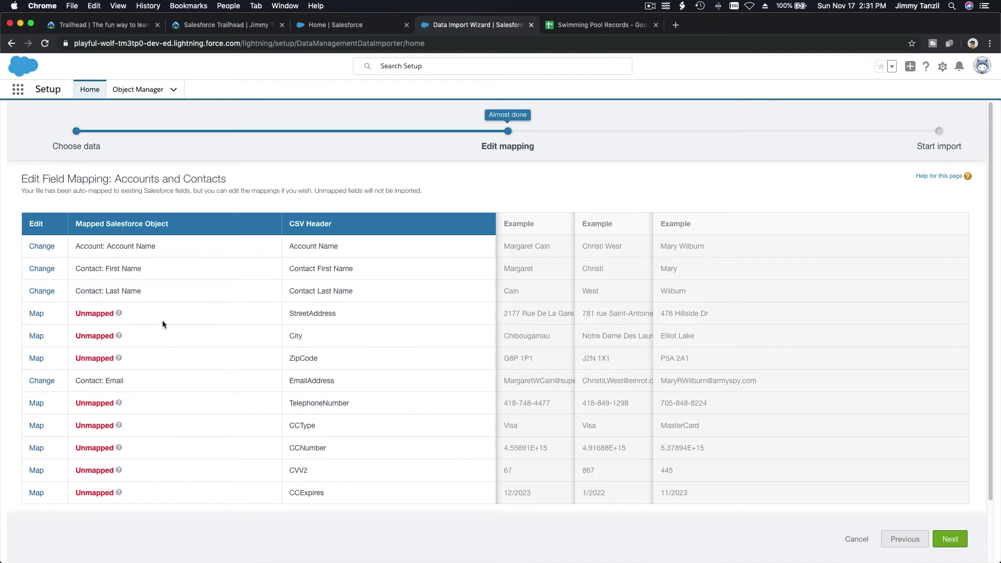
Step: Map the StreetAddress column to the Account: Billing Street field
scroll(161, 324, down, 2)
scroll(161, 324, up, 2)
click(34, 314)
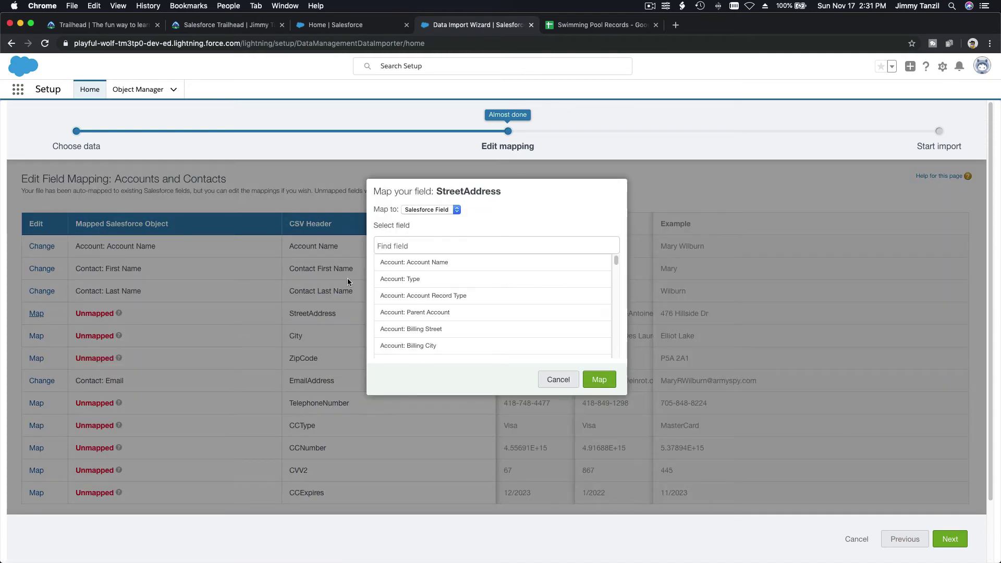
text(Billing Add)
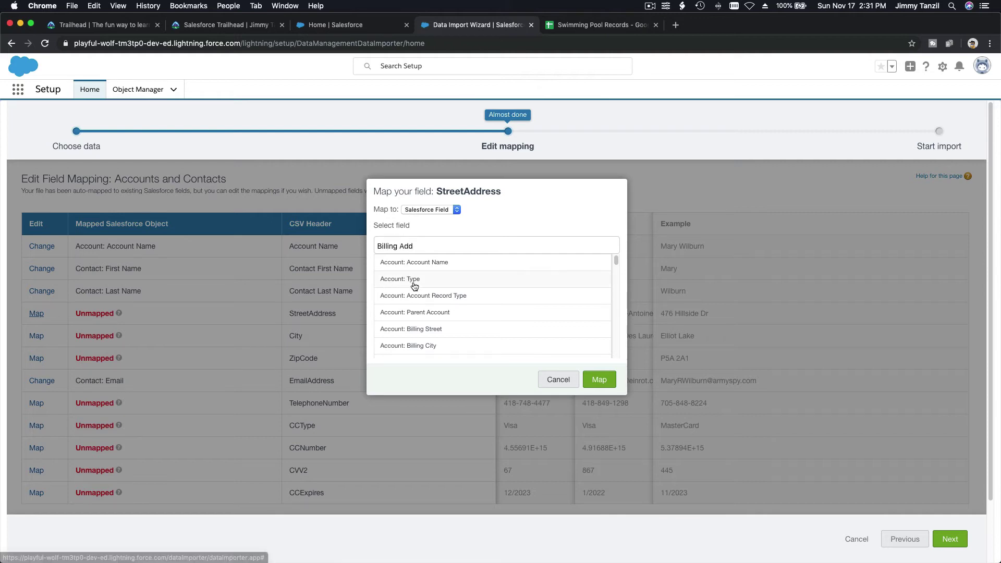
text(ress)
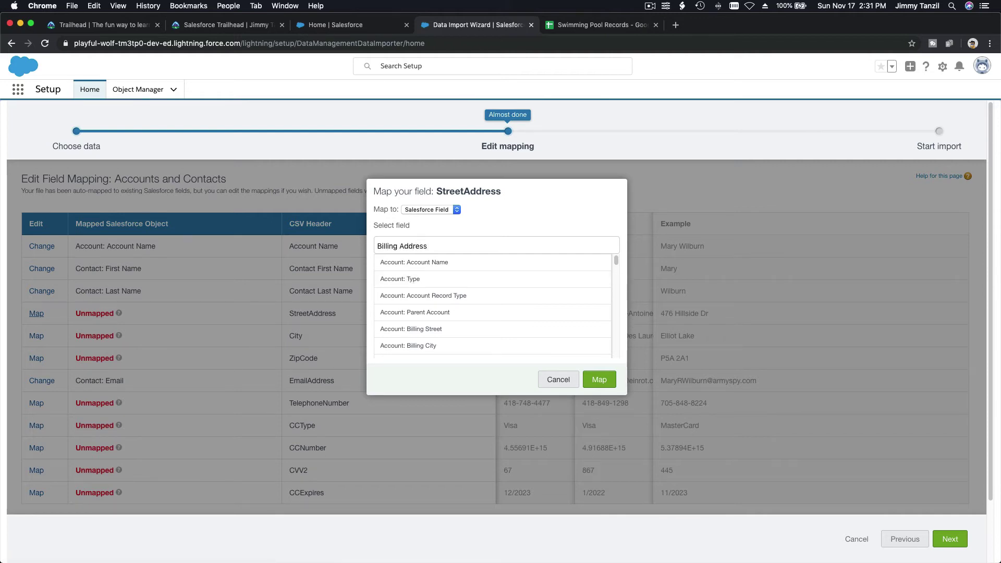
click(427, 335)
click(599, 380)
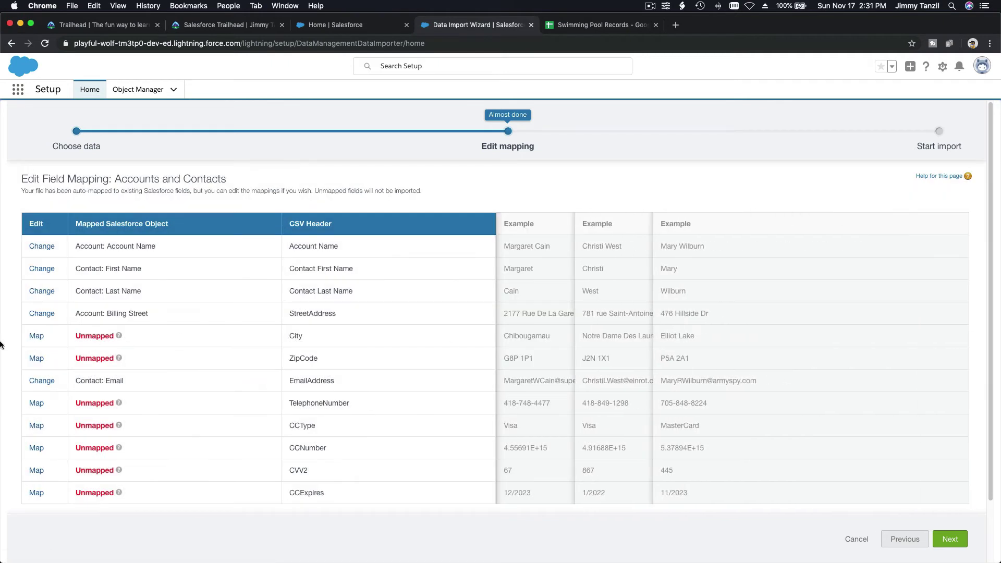
Step: Map the City column to the Account: Billing City field
click(36, 335)
text(Billing C)
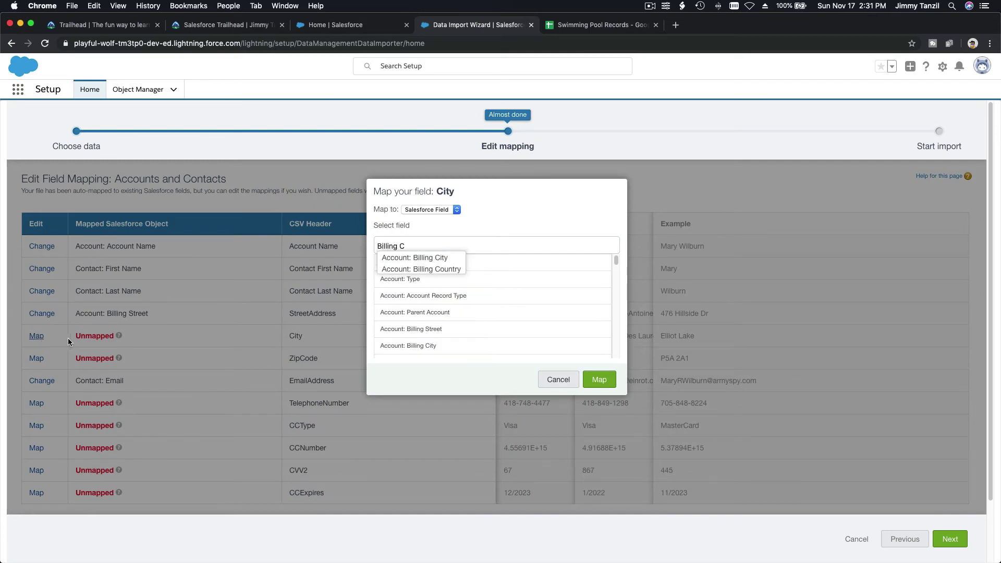
click(434, 258)
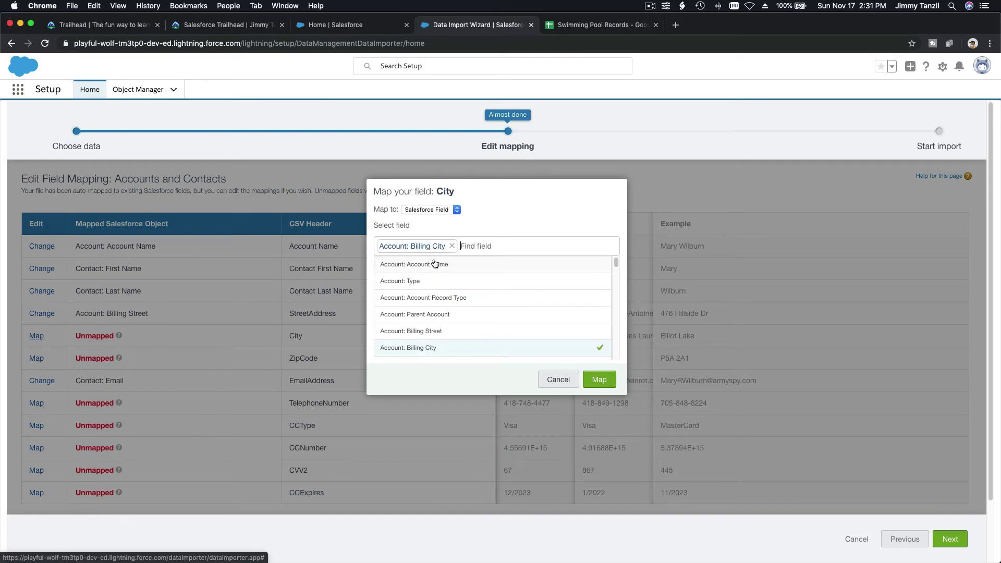
click(599, 379)
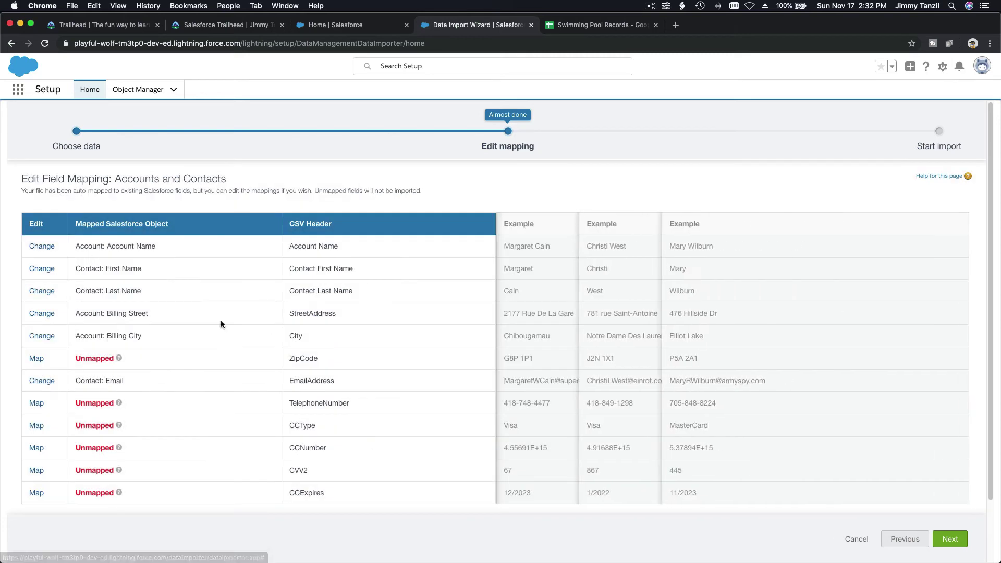
Step: Map the ZipCode column to the Account: Billing Zip/Postal Code field
click(38, 359)
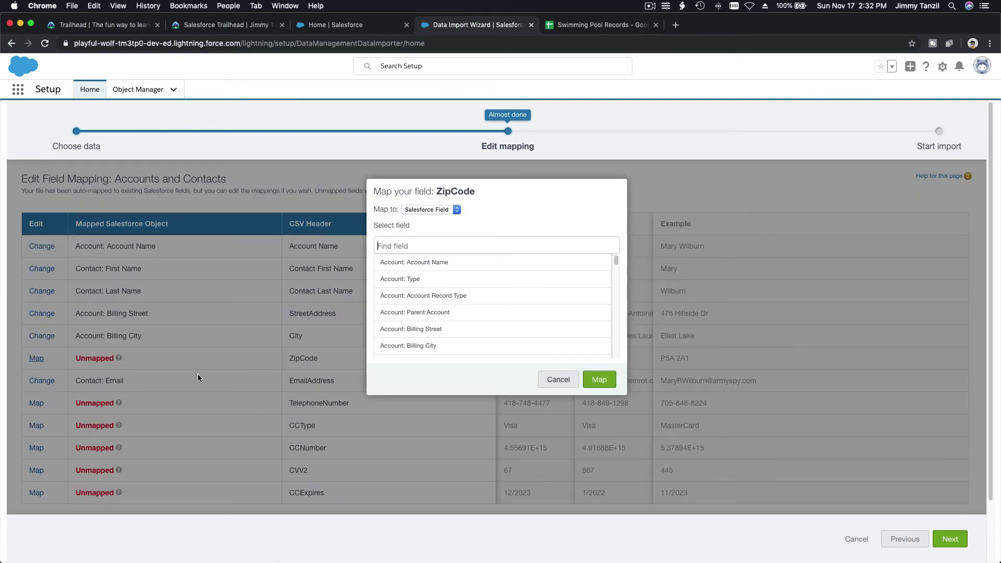
text(Billing Pos)
key(BackSpace)
key(BackSpace)
key(BackSpace)
key(BackSpace)
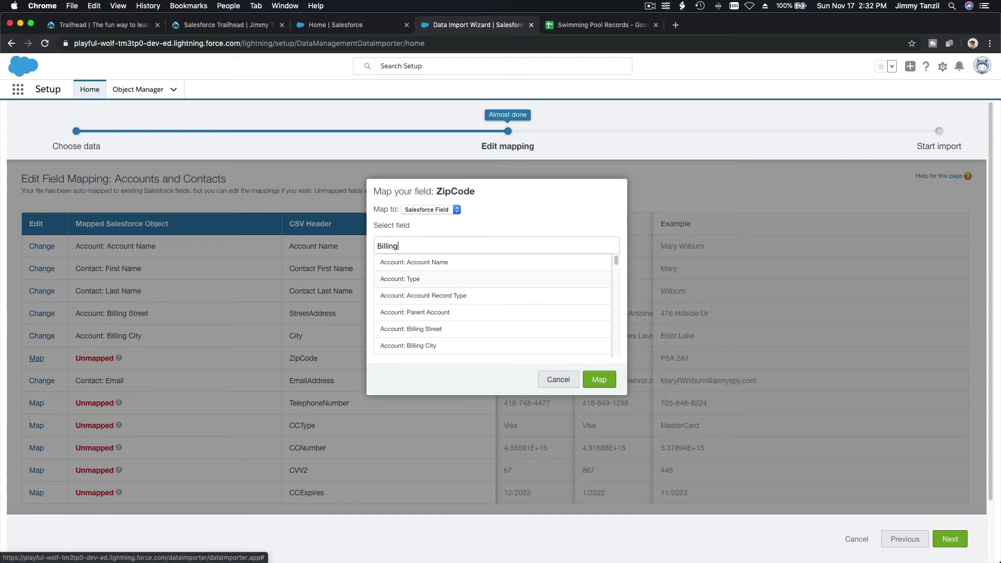
key(BackSpace)
key(BackSpace)
key(BackSpace)
key(BackSpace)
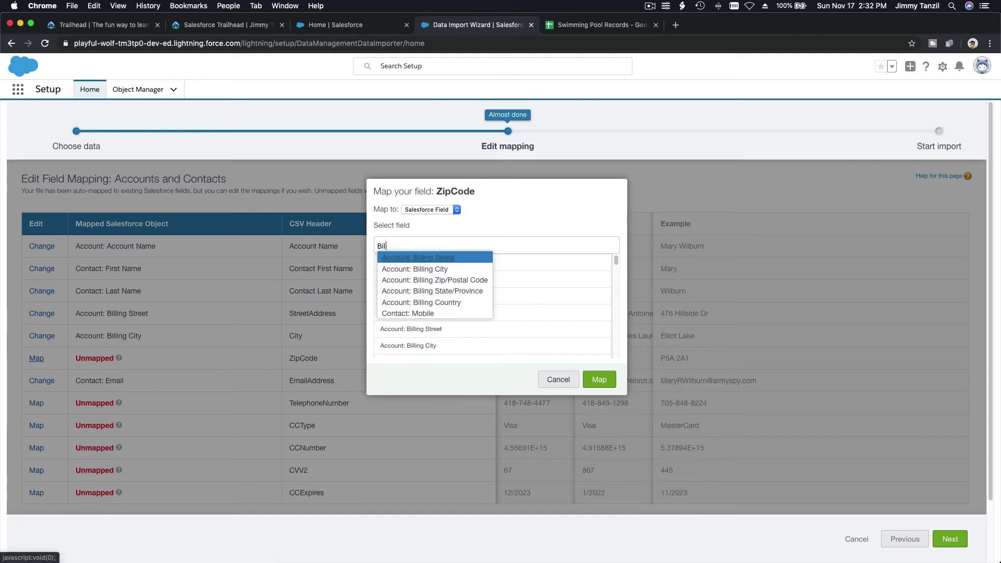
click(475, 280)
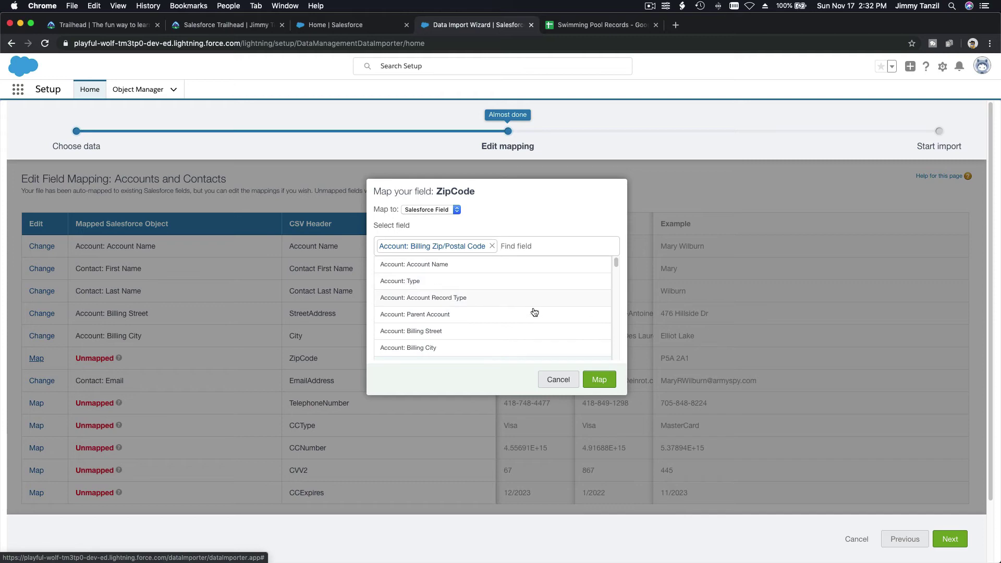
click(600, 381)
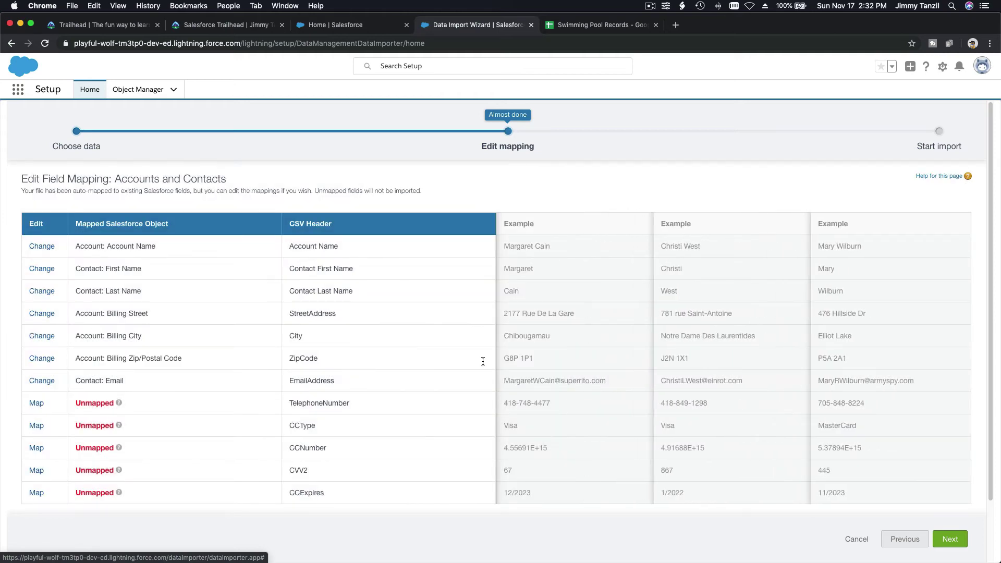
Step: Map the TelephoneNumber column to both the Account: Phone and Contact: Phone fields
click(36, 403)
text(Phone)
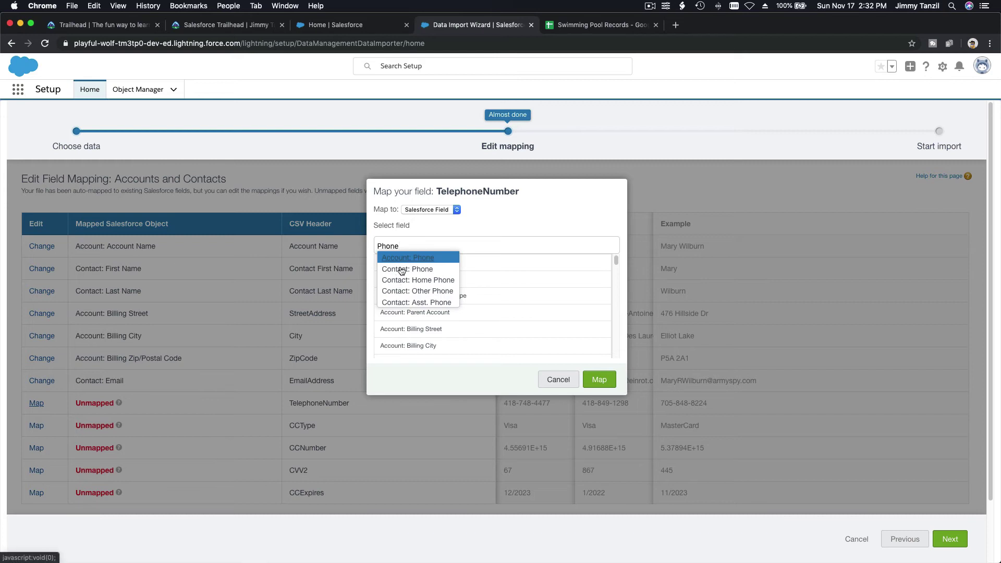
click(405, 258)
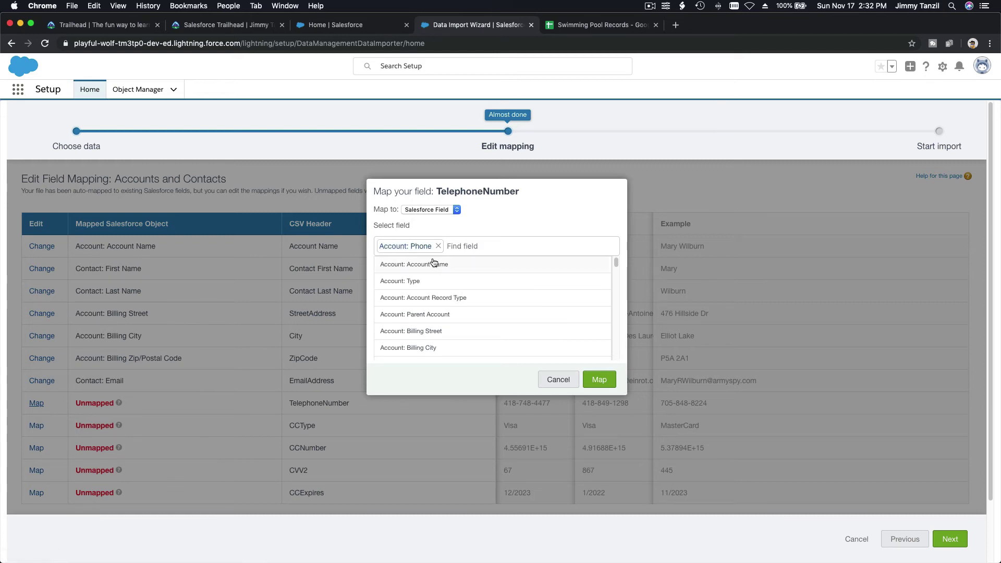
text(COnta)
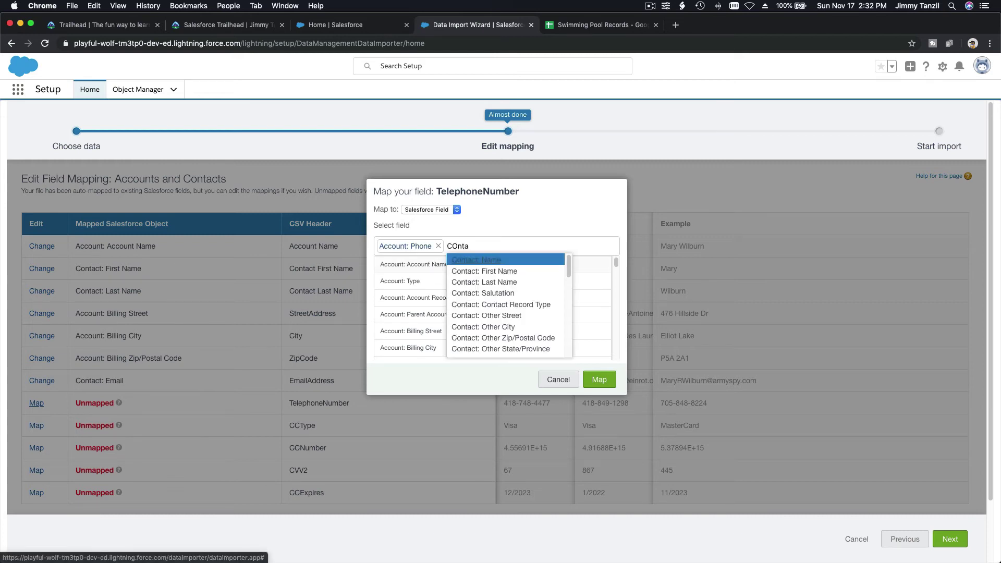
text(ct Ph)
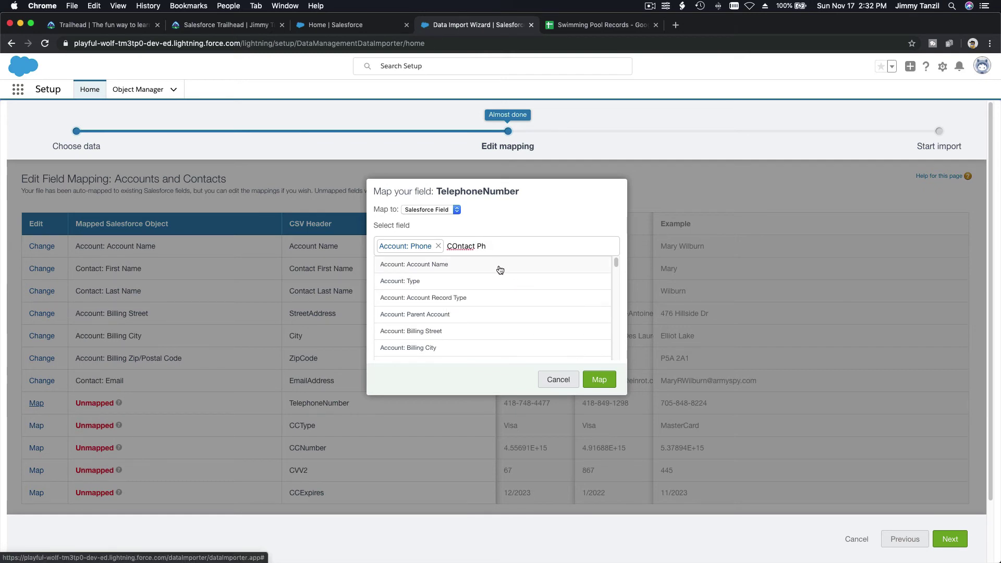
key(BackSpace)
key(BackSpace)
key(BackSpace)
key(BackSpace)
key(BackSpace)
key(BackSpace)
key(BackSpace)
key(BackSpace)
key(BackSpace)
key(BackSpace)
text(Phone)
click(497, 274)
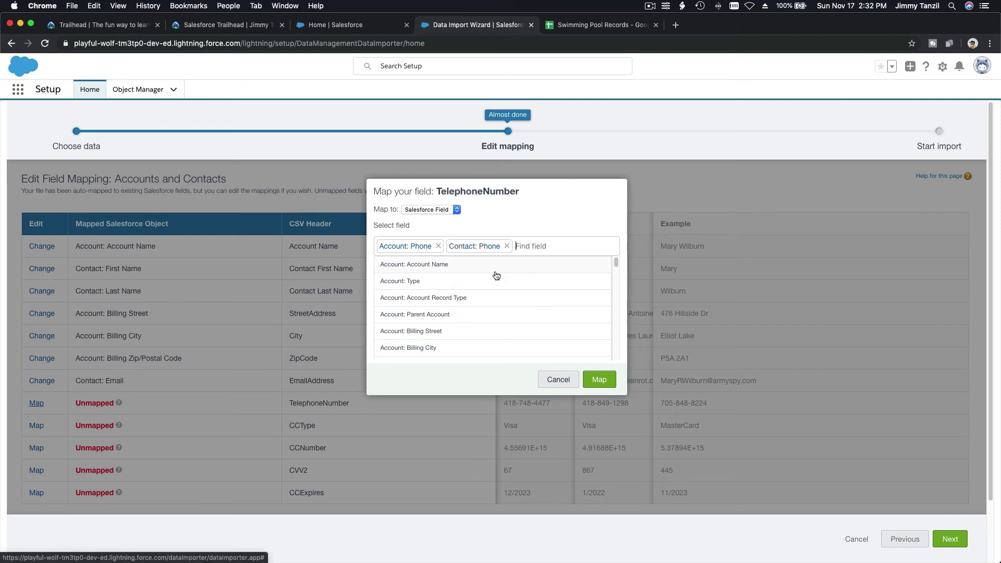
click(599, 380)
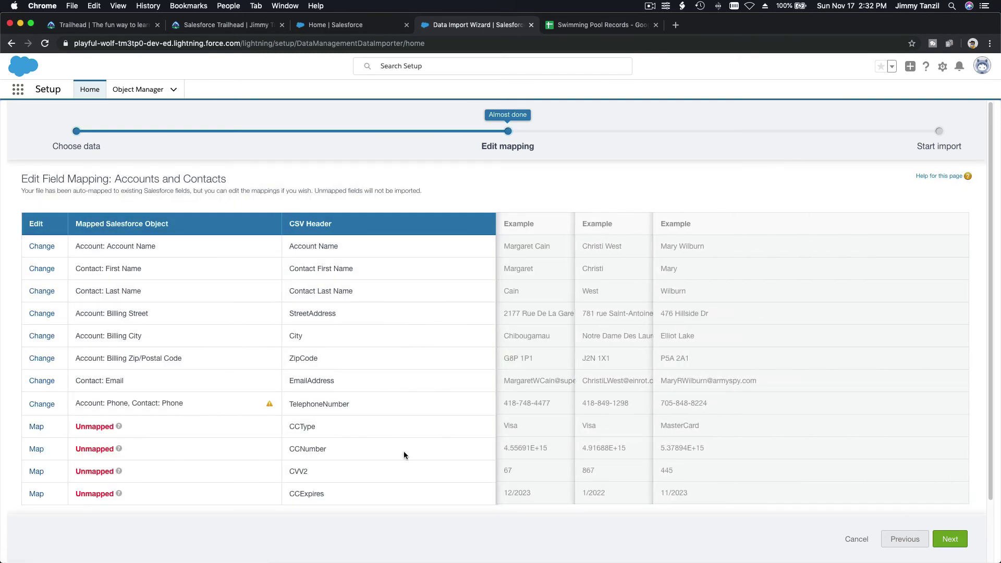
Step: Leave the four credit card columns unmapped, start the Parents.csv import and open its bulk data load job status
scroll(356, 441, down, 2)
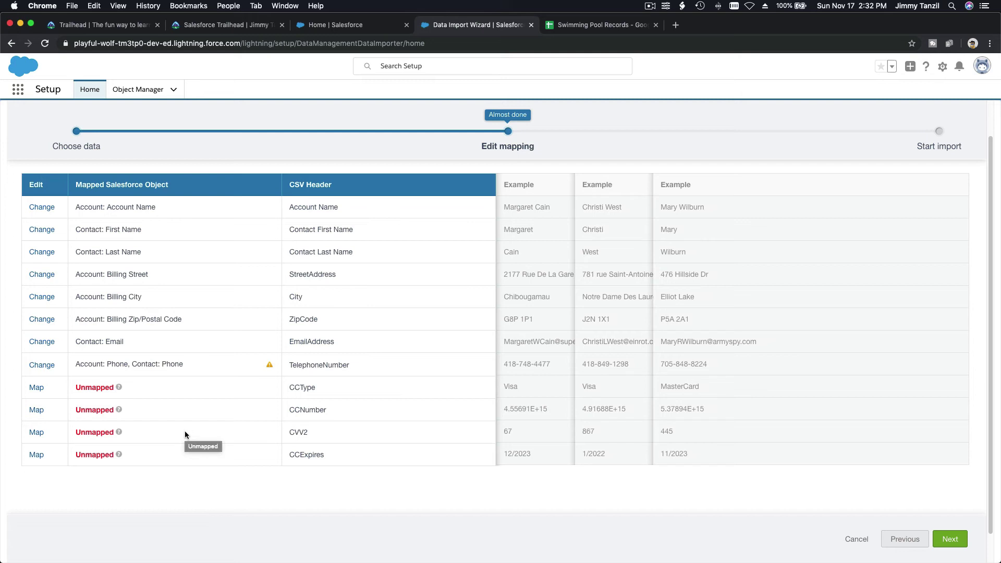
scroll(317, 447, up, 2)
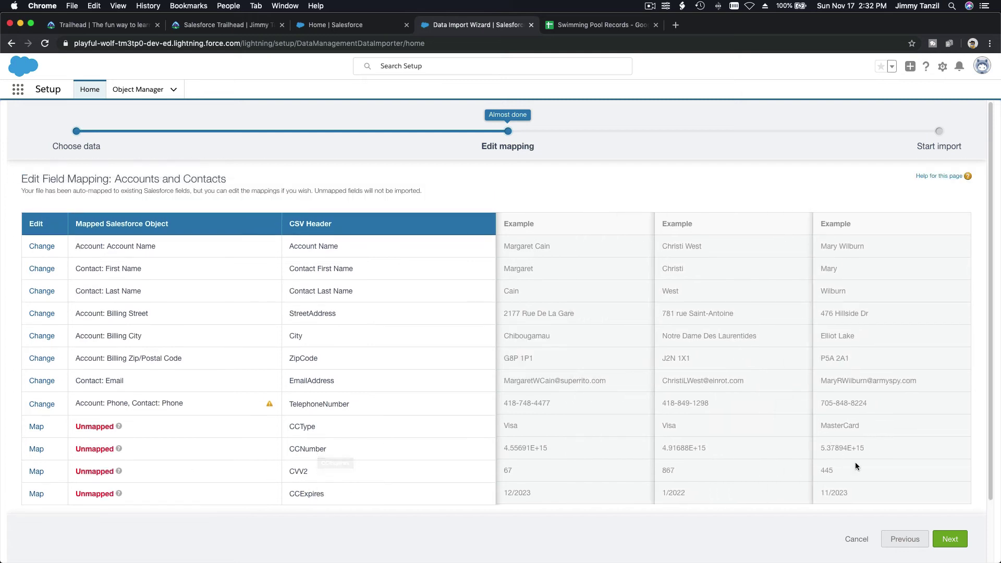
click(951, 539)
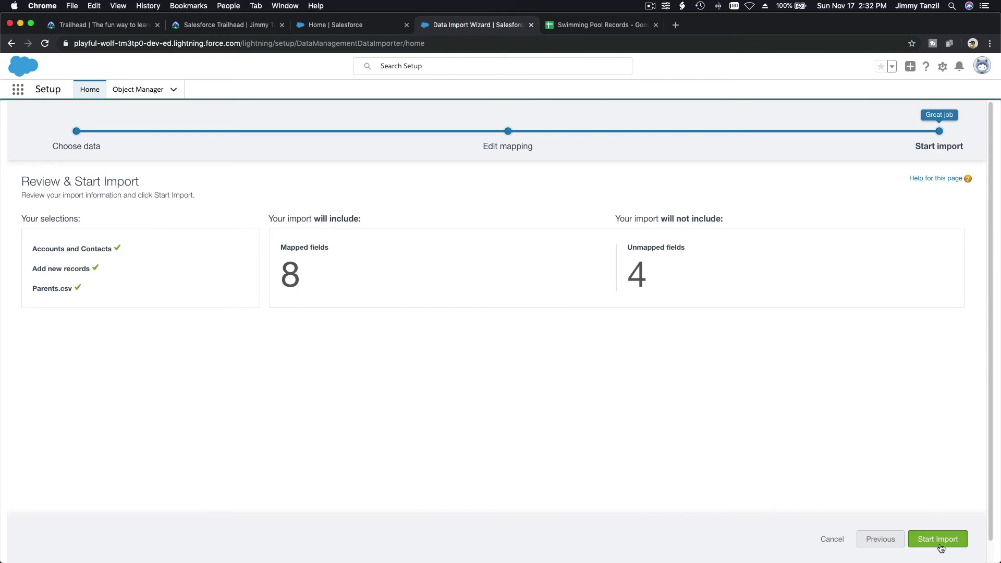
click(941, 548)
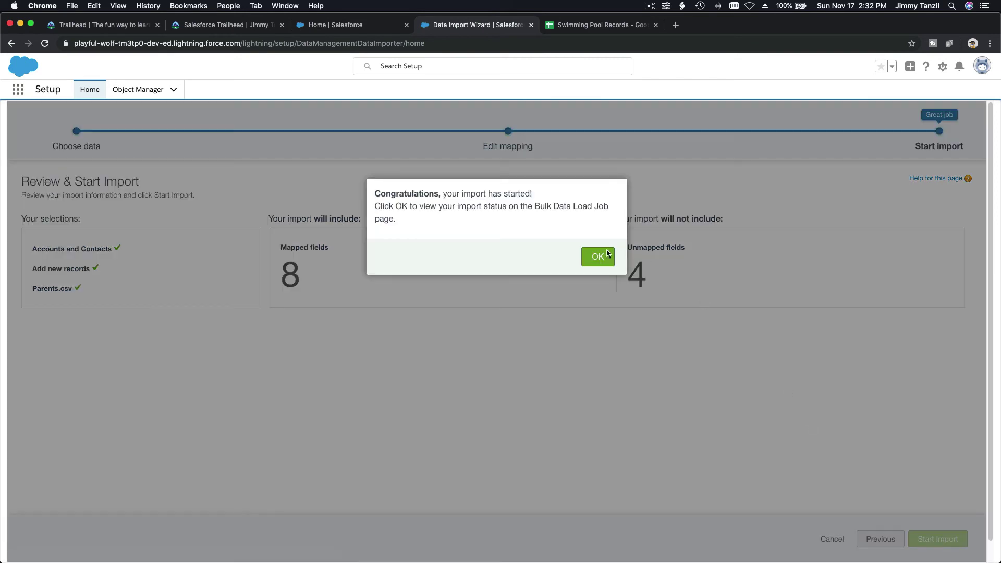
click(607, 255)
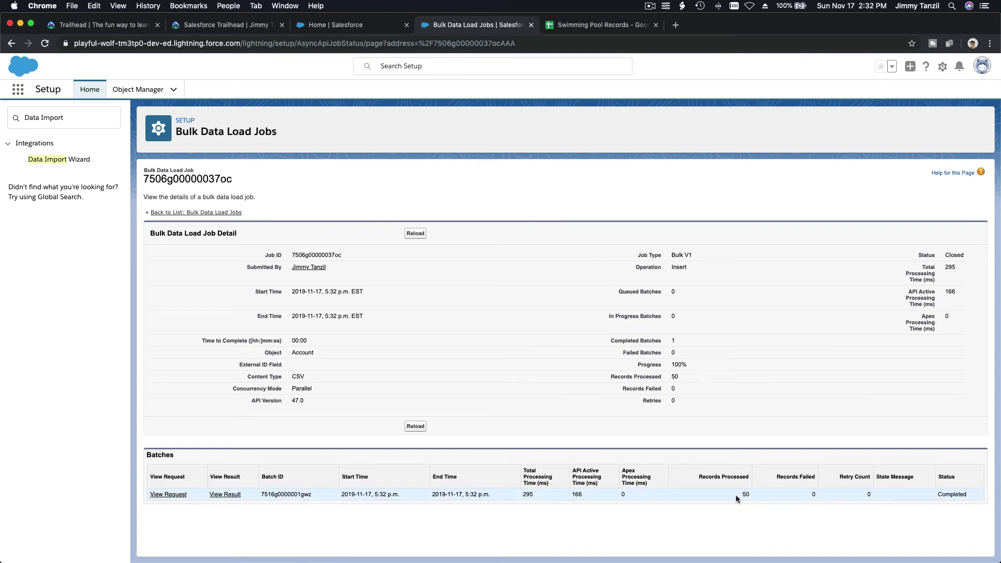
Step: Switch back to Excel and look over the records in the Parents sheet
mouse_move(516, 562)
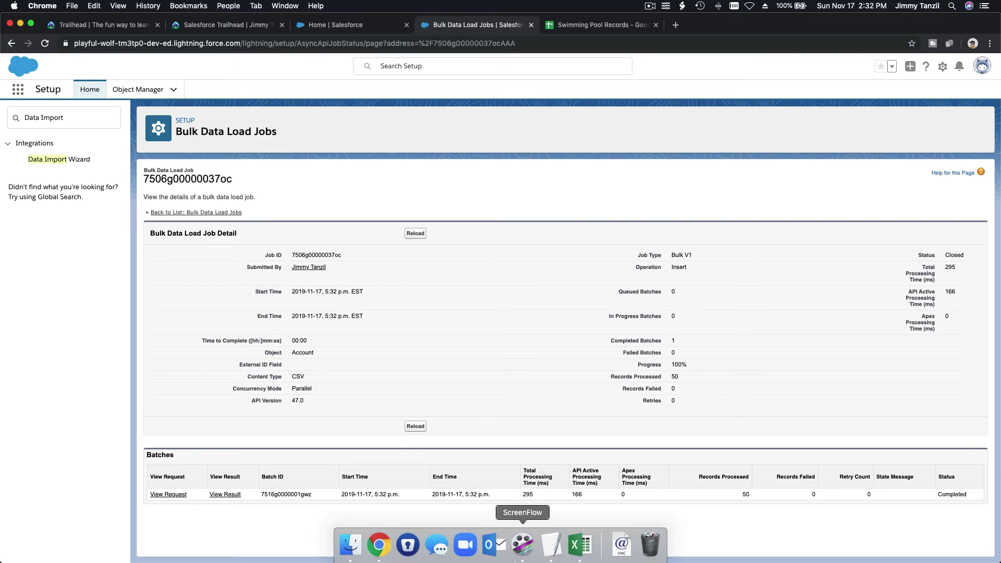
click(580, 545)
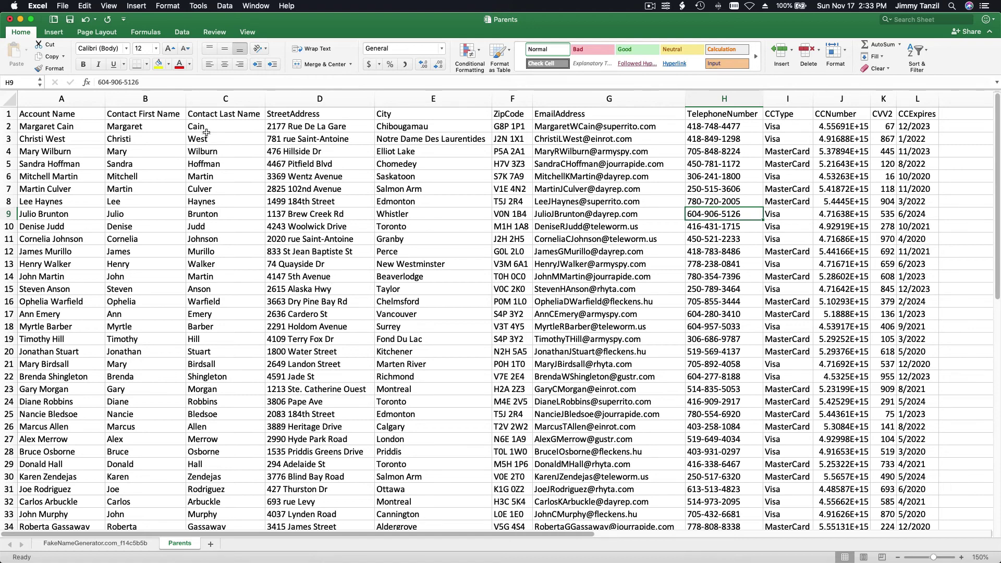
scroll(206, 133, down, 5)
scroll(207, 132, up, 5)
click(650, 7)
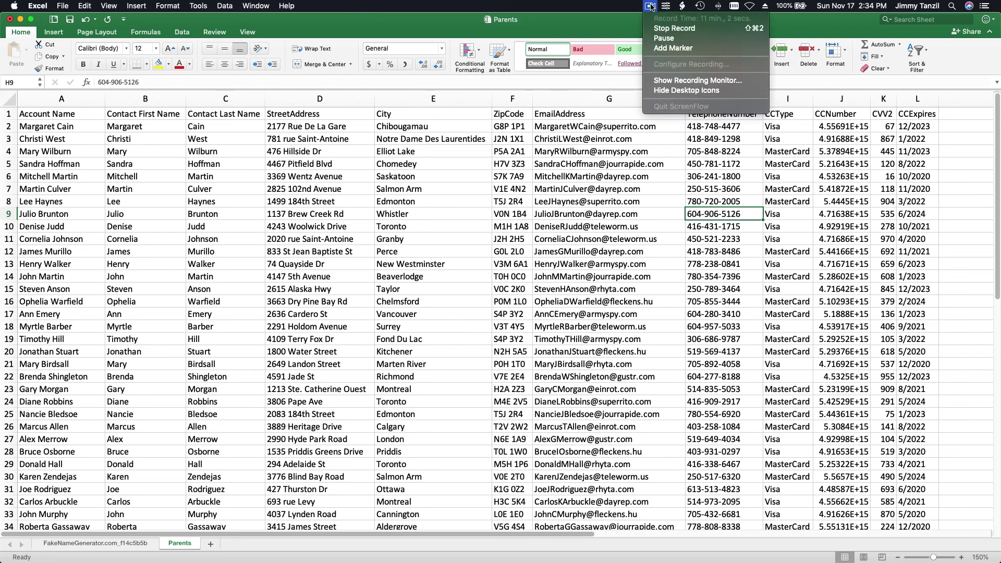